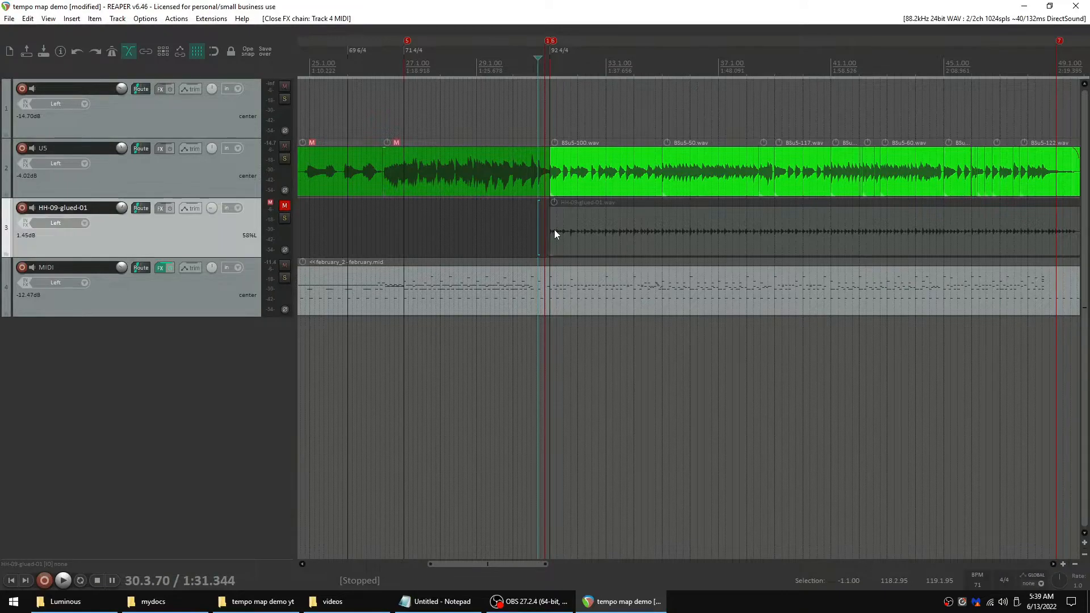
Close the MIDI track's DrumCore effect window and play the project with the MIDI drums from just before measure 31
scroll(554, 229, down, 5)
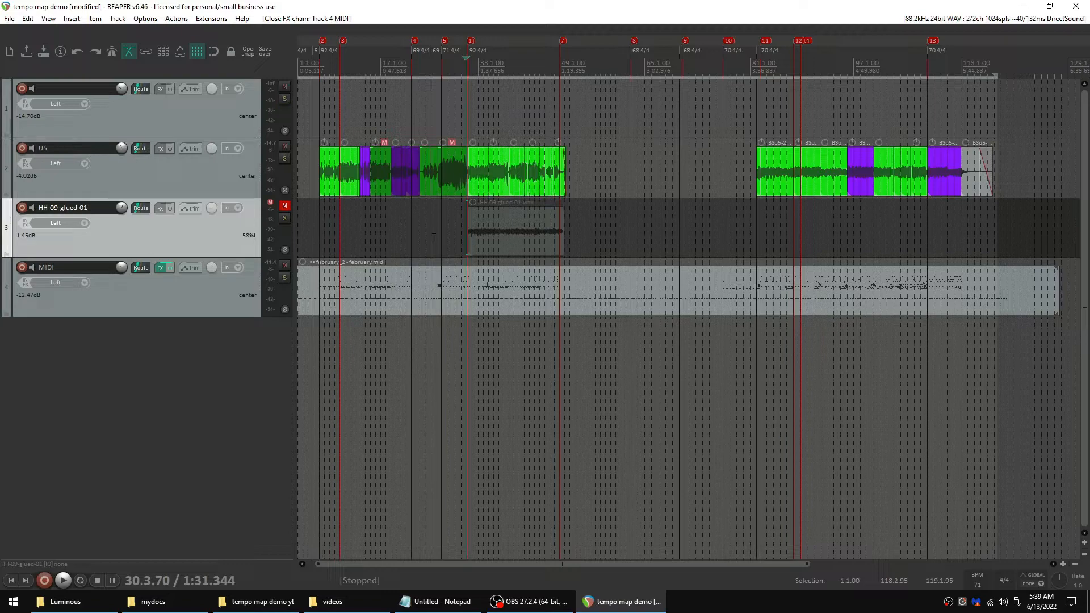
scroll(525, 239, up, 6)
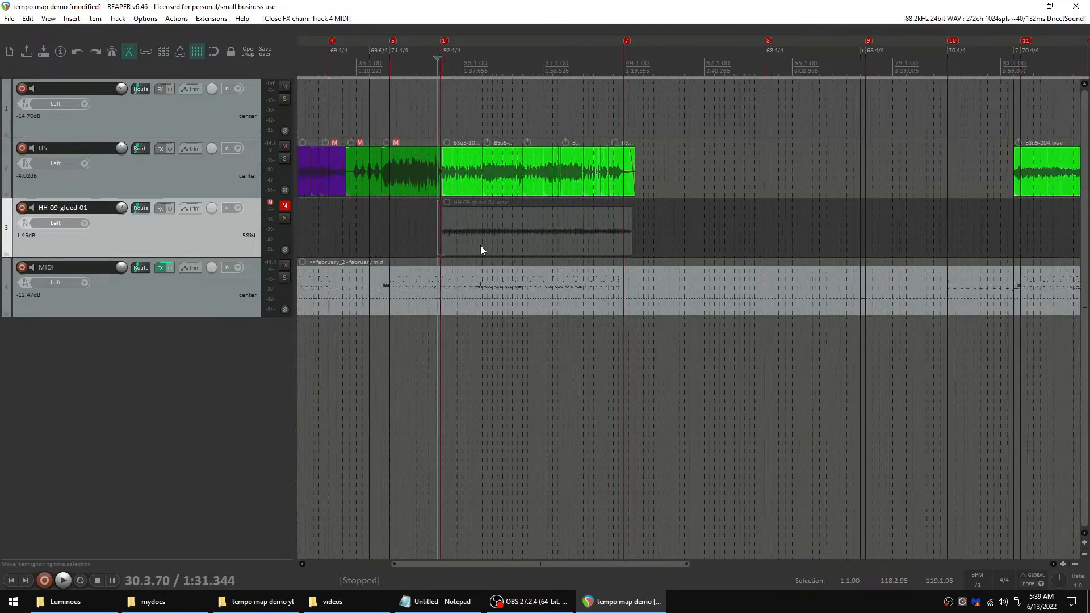
scroll(438, 193, down, 2)
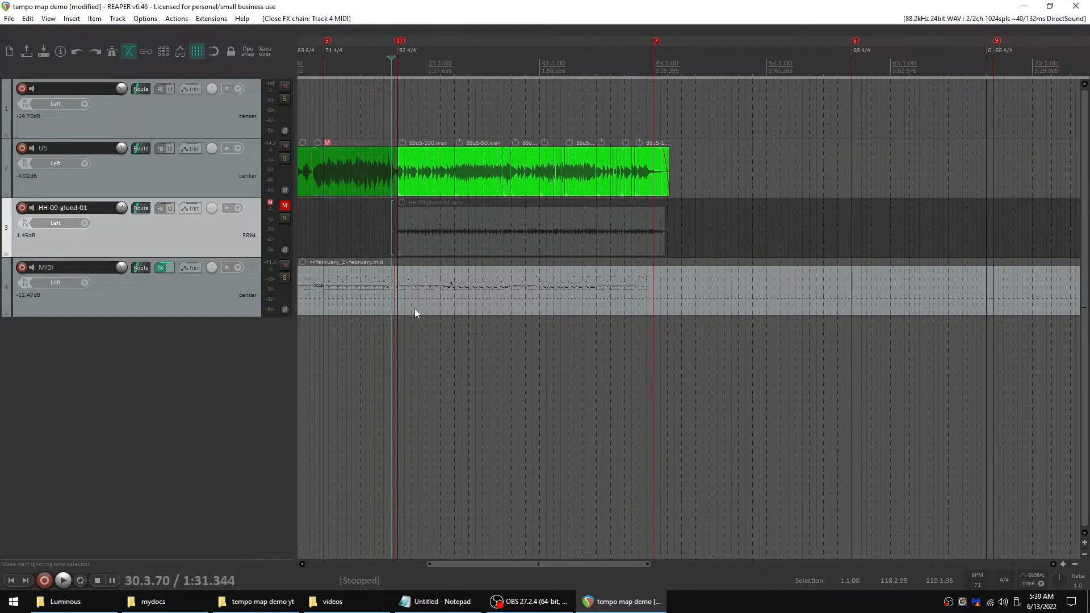
scroll(413, 307, up, 3)
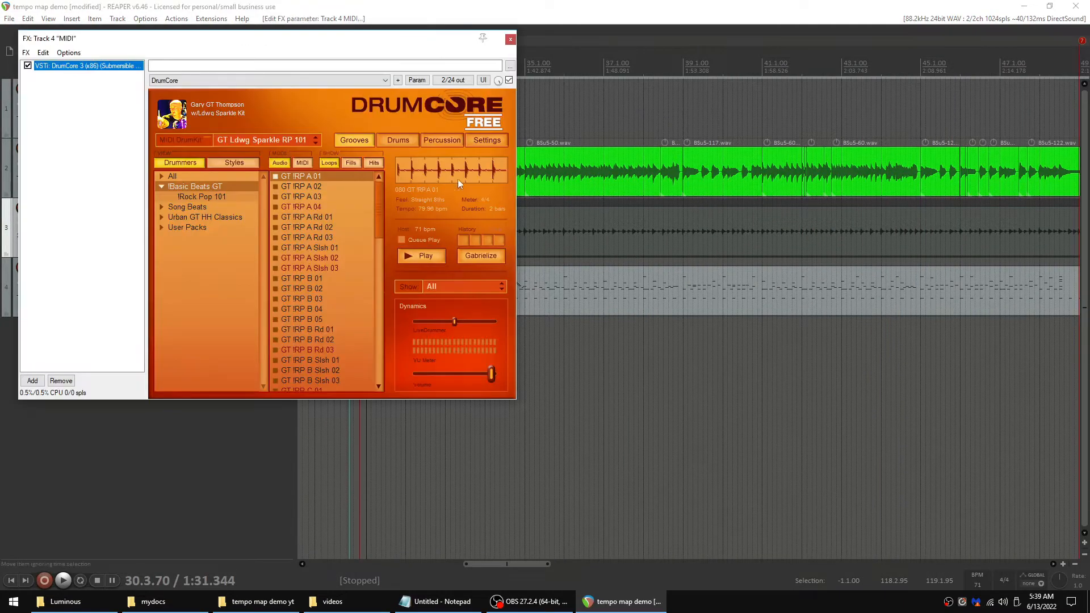
click(510, 40)
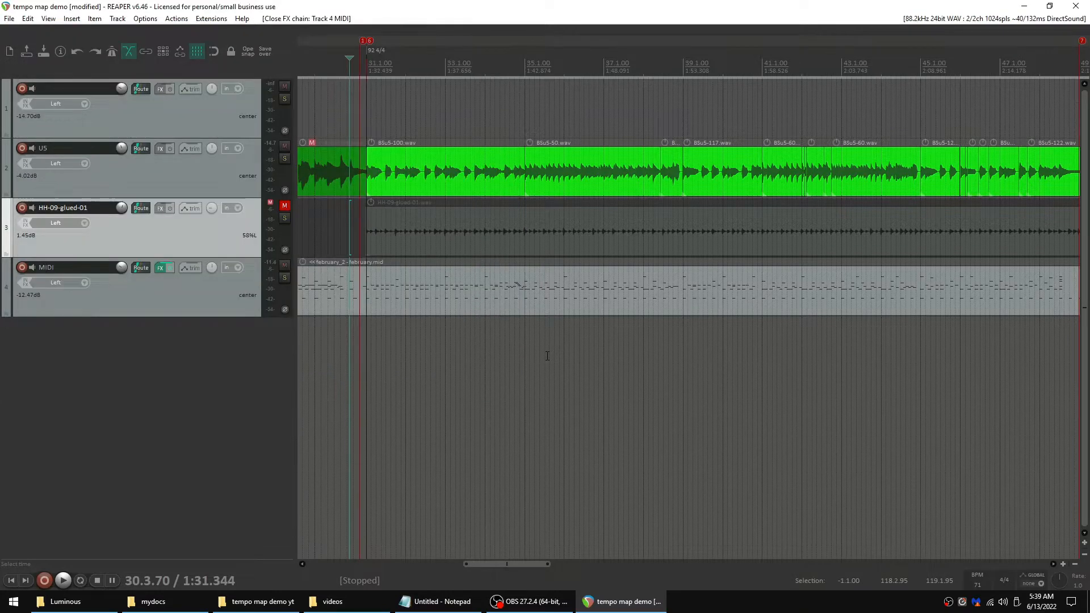
key(space)
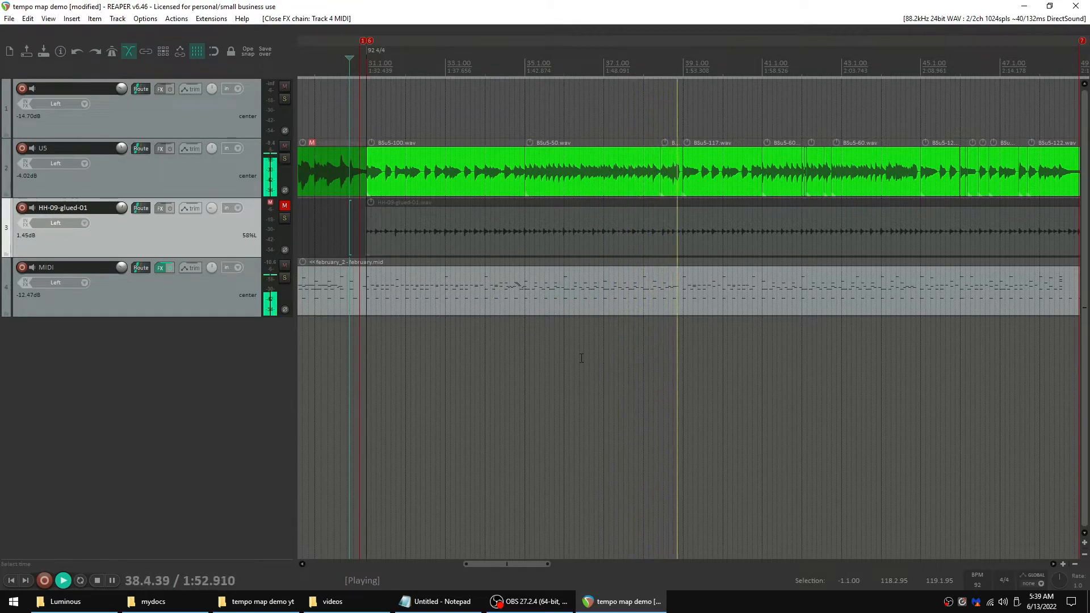
key(space)
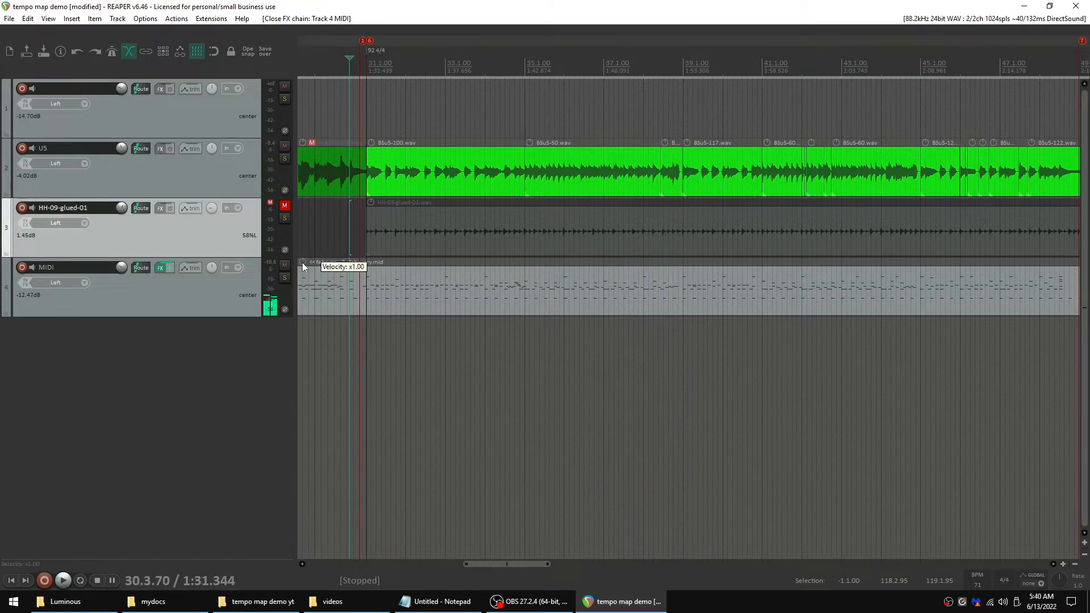
Mute the MIDI track and unmute the HH-09-glued-01 track
click(284, 264)
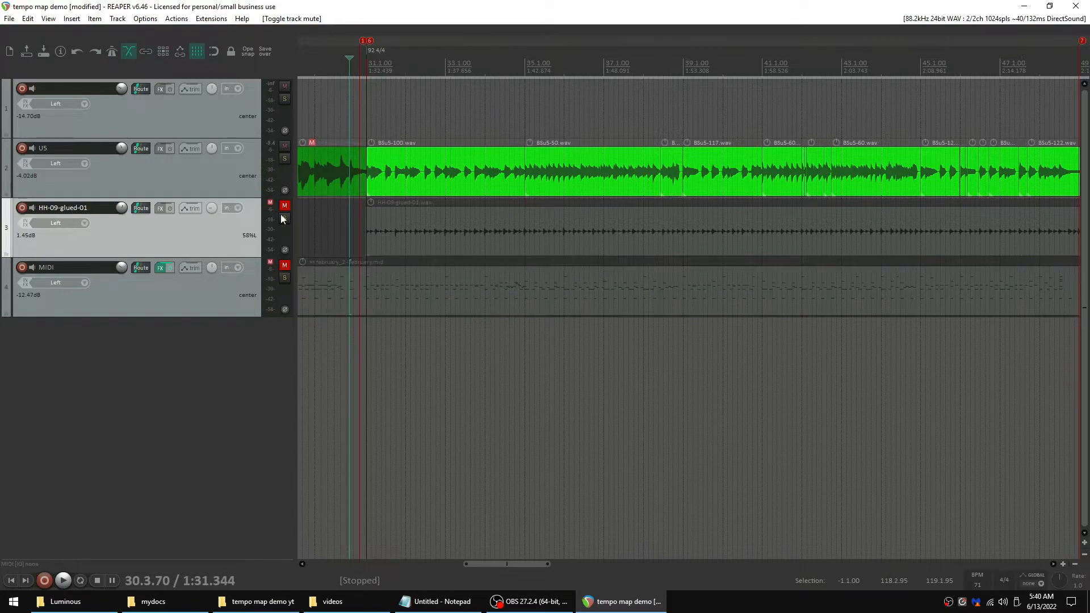
click(288, 205)
Play the section from just before measure 31 to check the HH-09-glued-01 audio against the track above and the grid
scroll(378, 251, up, 4)
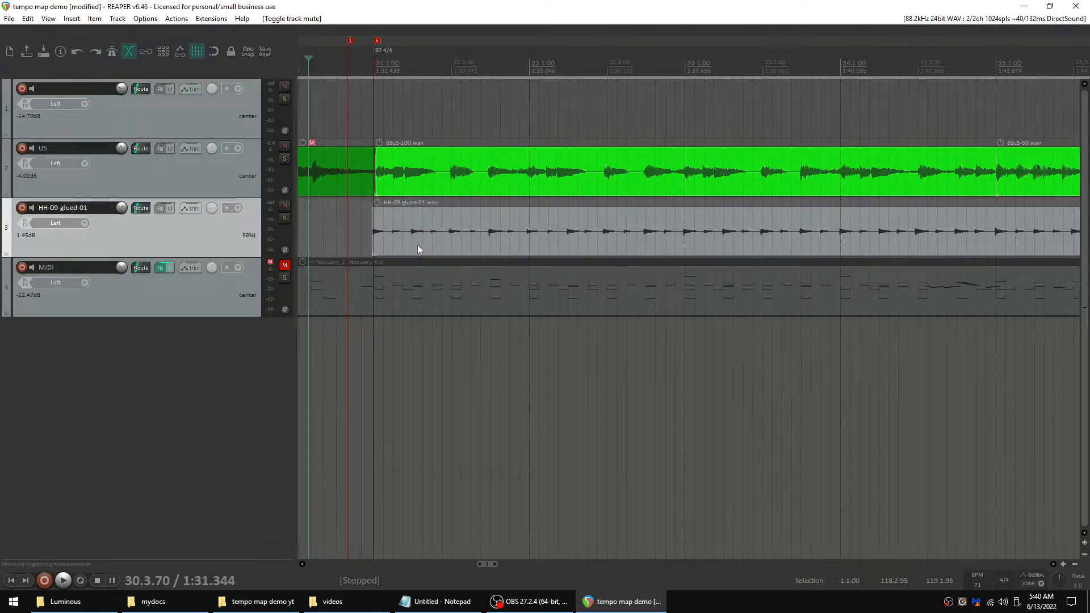
scroll(417, 244, down, 6)
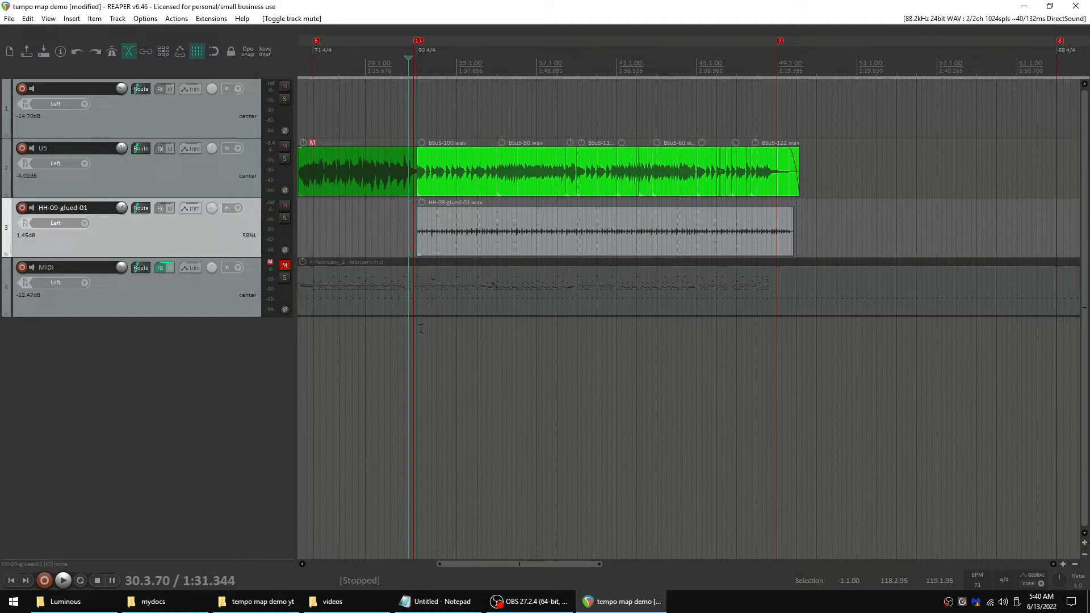
scroll(499, 327, up, 5)
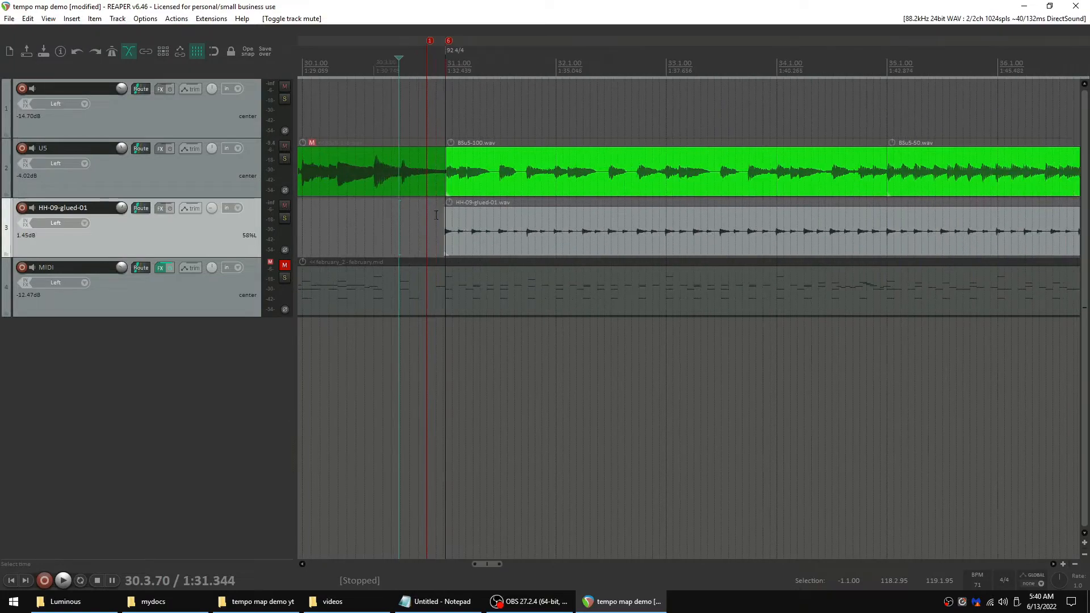
key(space)
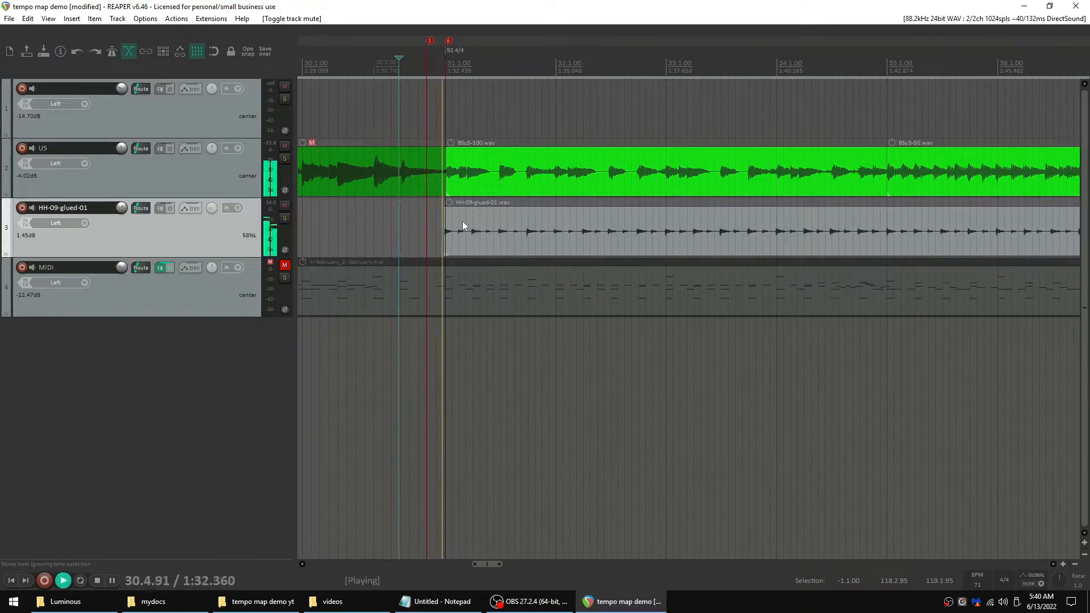
scroll(462, 222, down, 5)
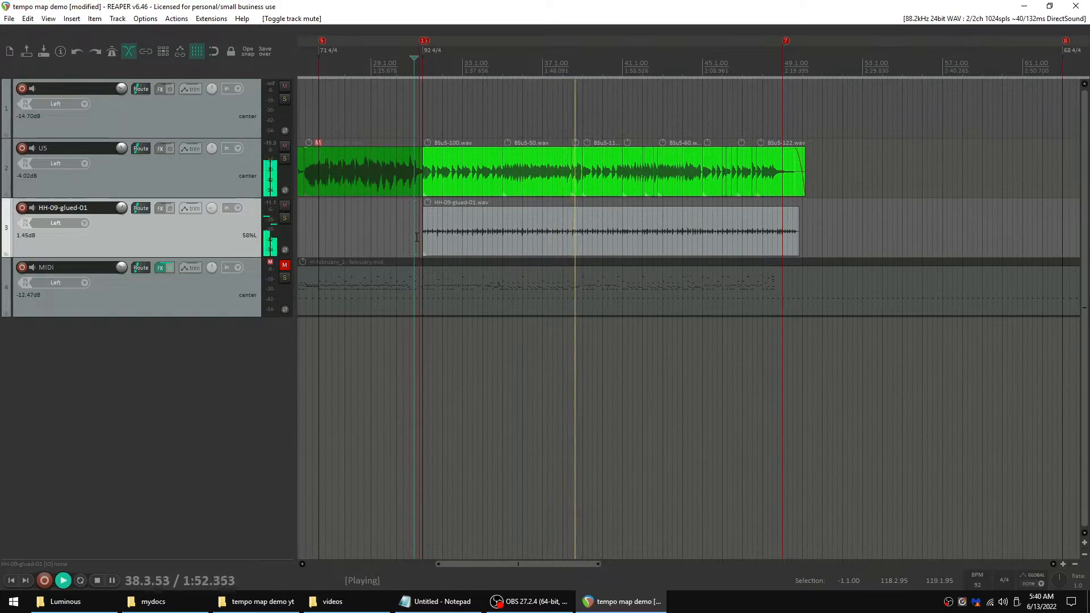
key(space)
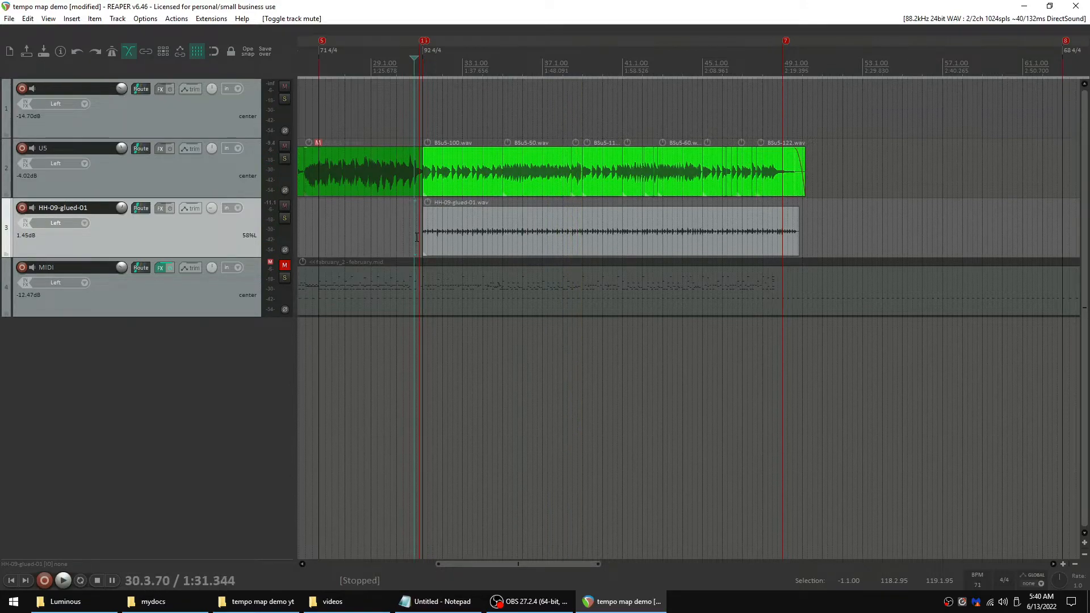
scroll(435, 238, up, 8)
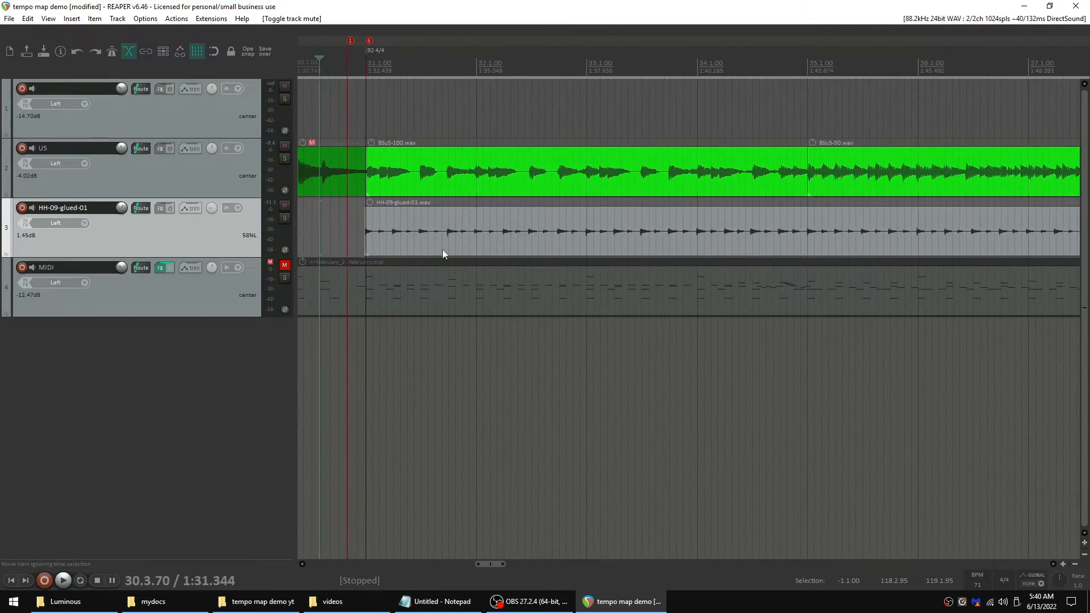
scroll(416, 220, down, 6)
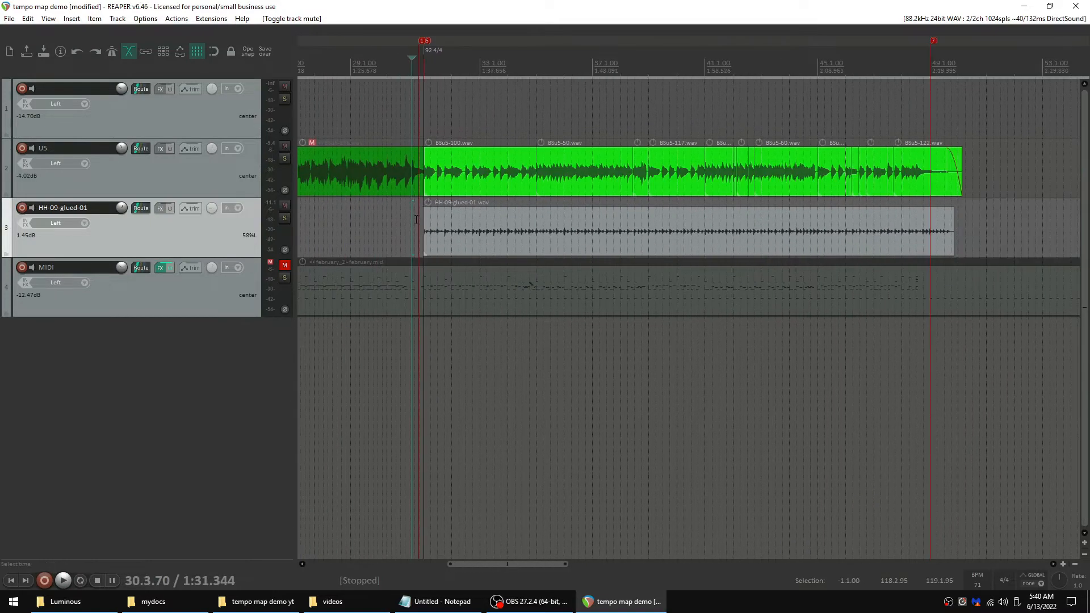
Select all items in the project, set their item timebase to time, and deselect them
scroll(613, 191, down, 8)
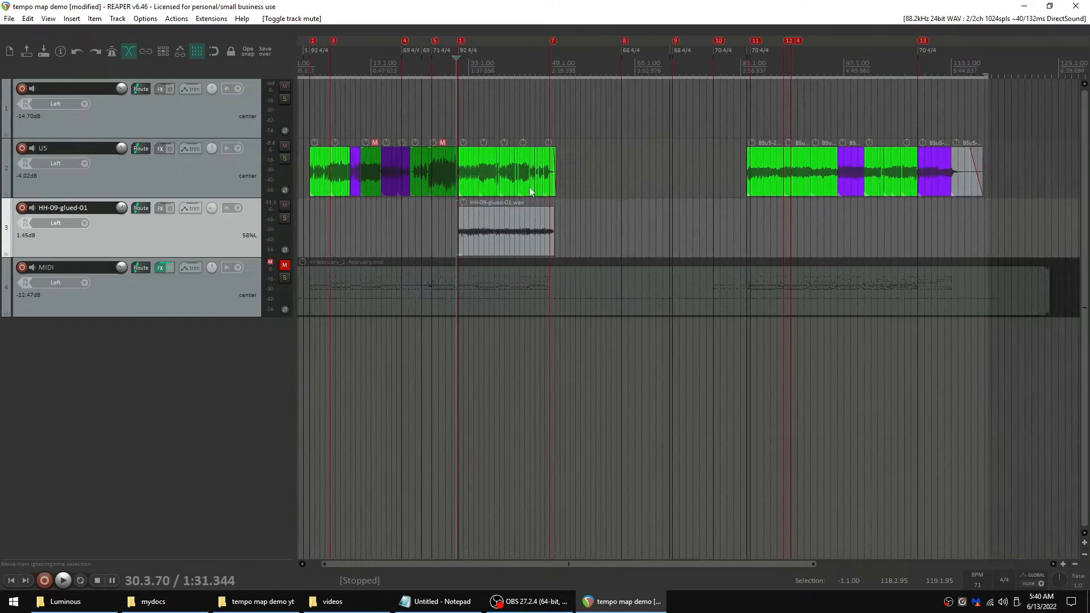
click(604, 194)
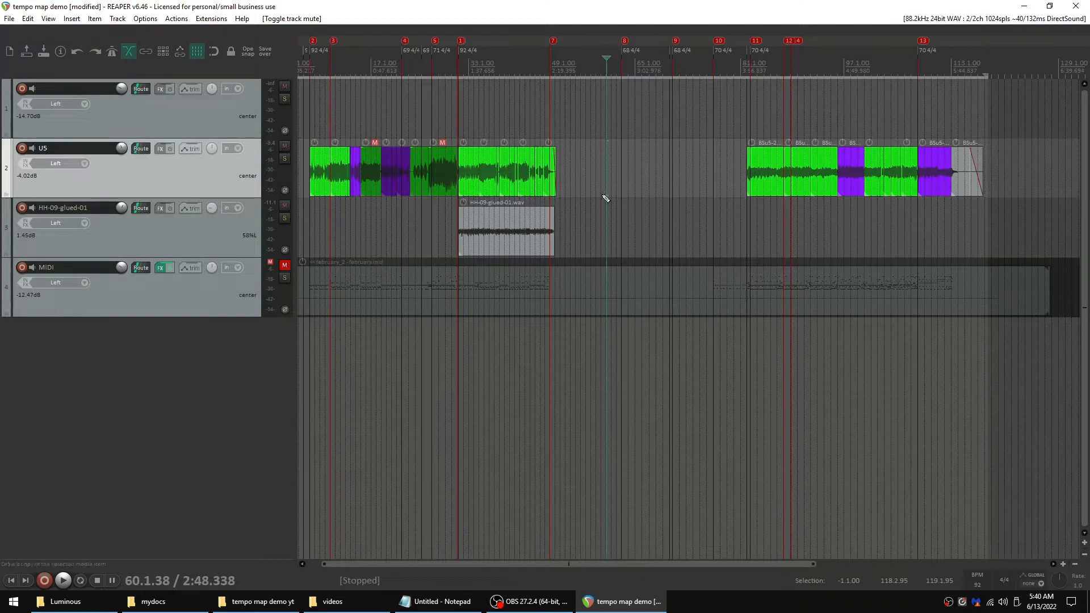
key(ctrl+a)
right_click(454, 177)
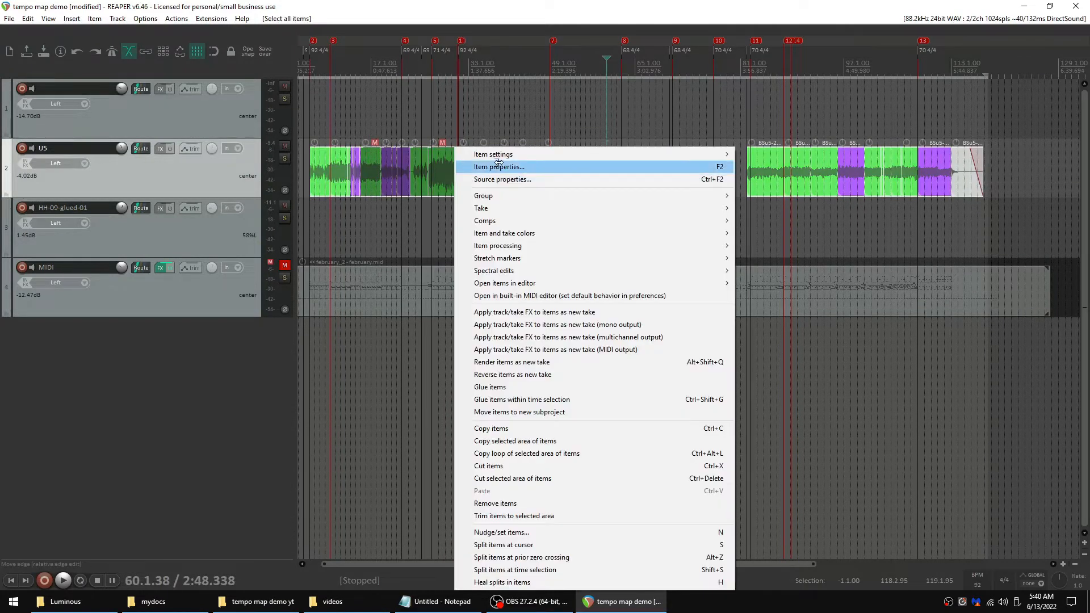
mouse_move(499, 156)
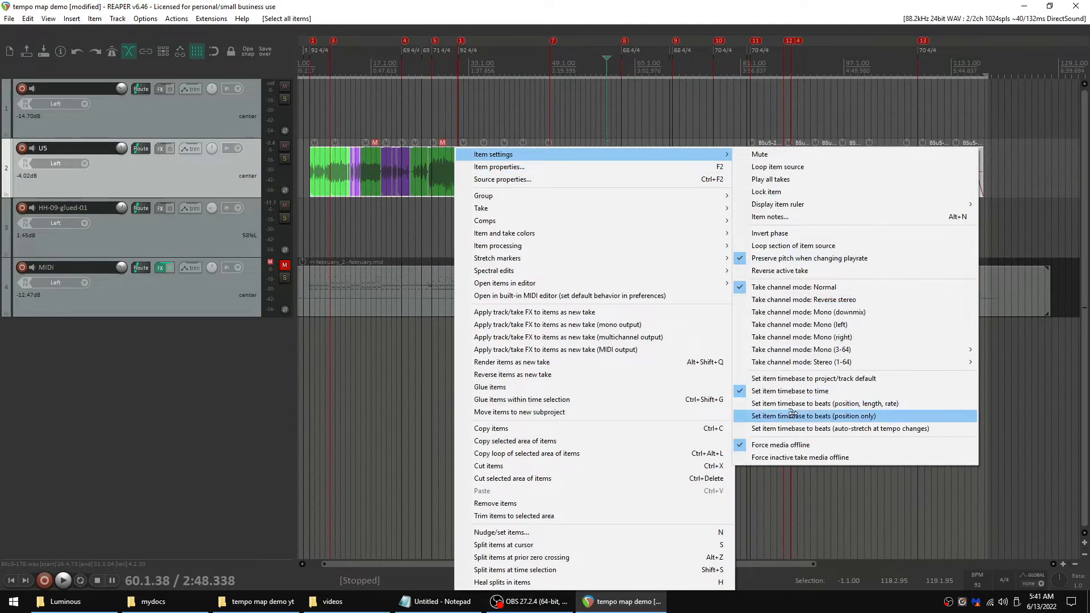
click(795, 391)
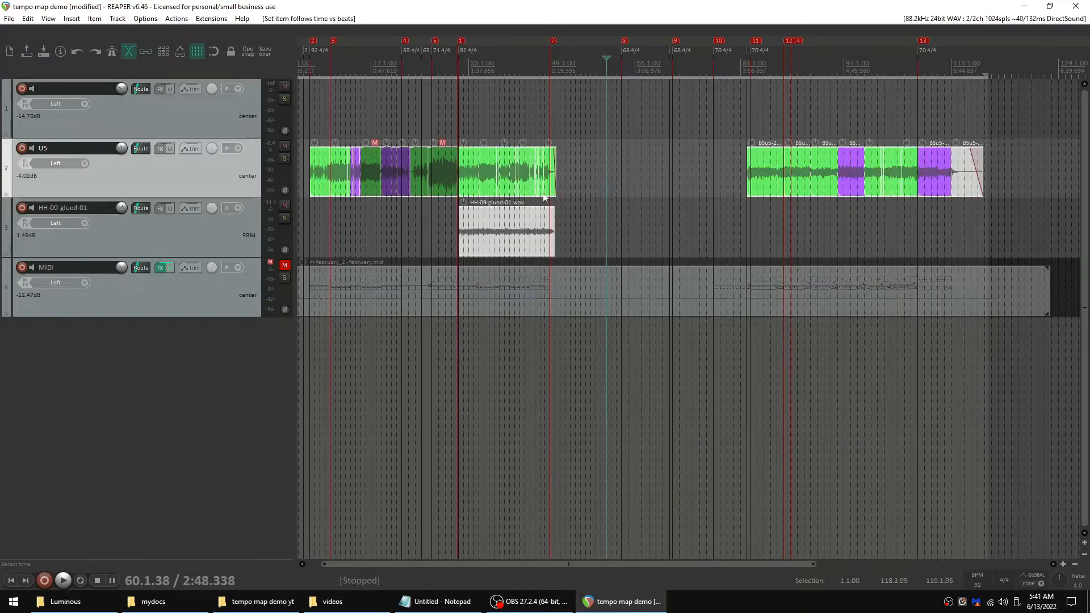
scroll(491, 169, up, 3)
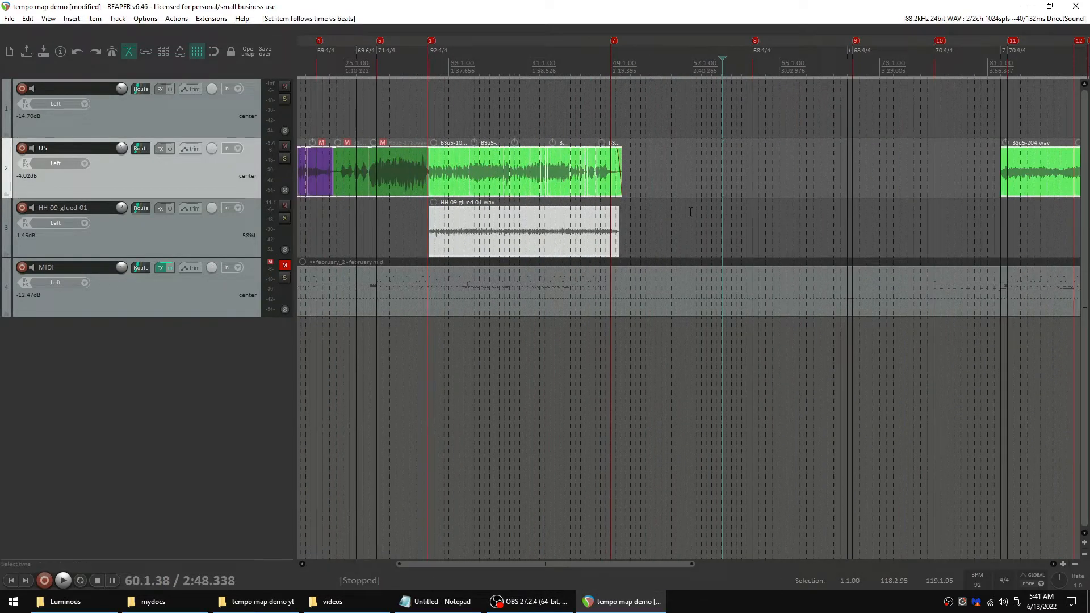
click(689, 212)
In the project settings, set the timebase for the tempo/time signature envelope to Time
click(10, 19)
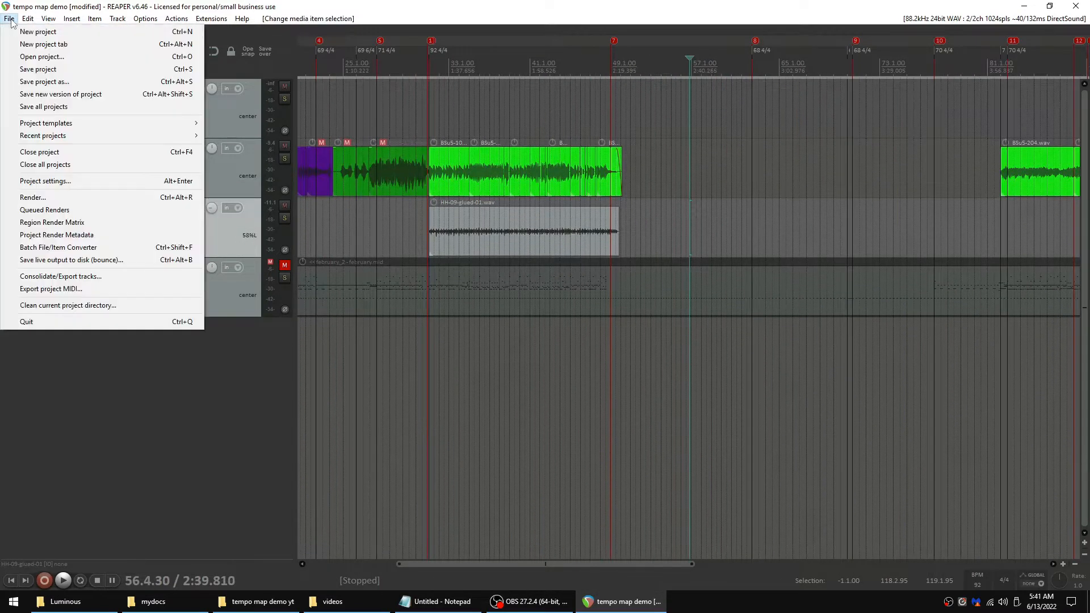
click(103, 182)
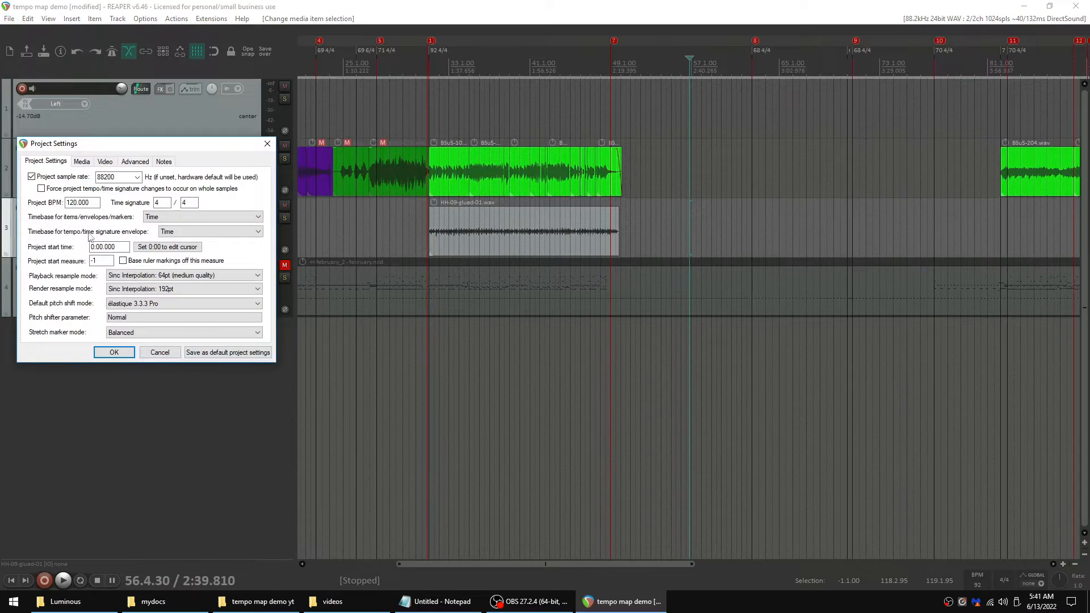
click(187, 232)
click(192, 239)
click(113, 353)
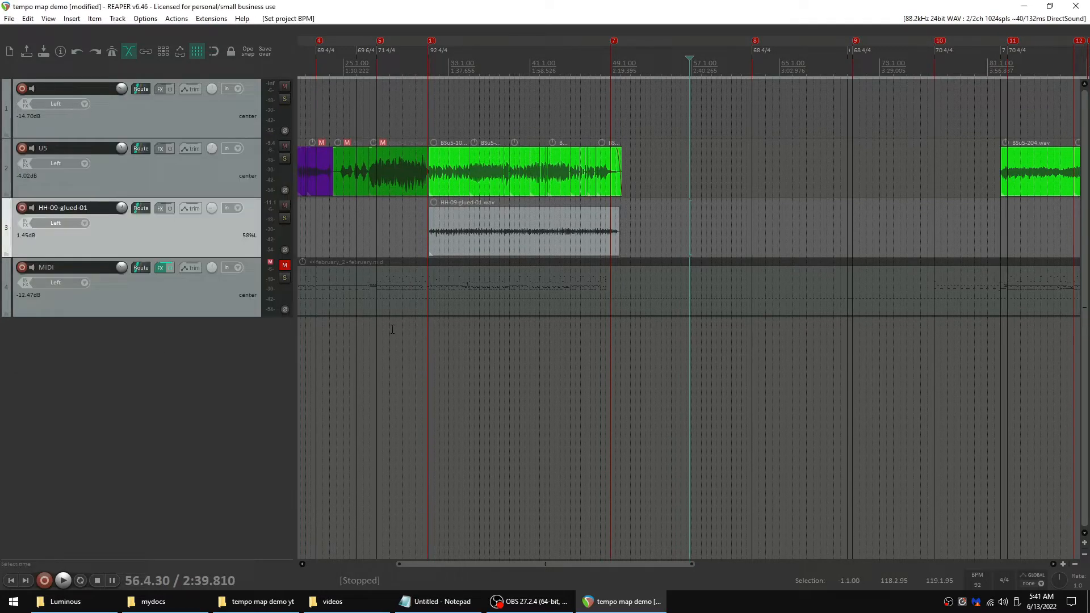
Show the master track with its tempo map envelope and look over the tempo changes along the timeline
click(47, 20)
click(82, 45)
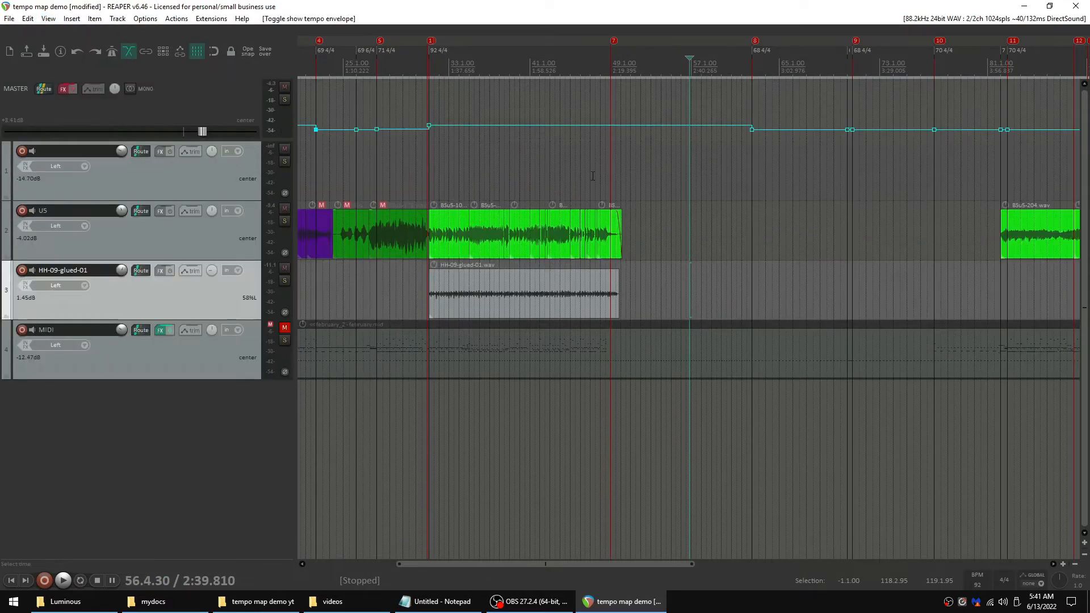
scroll(441, 149, down, 6)
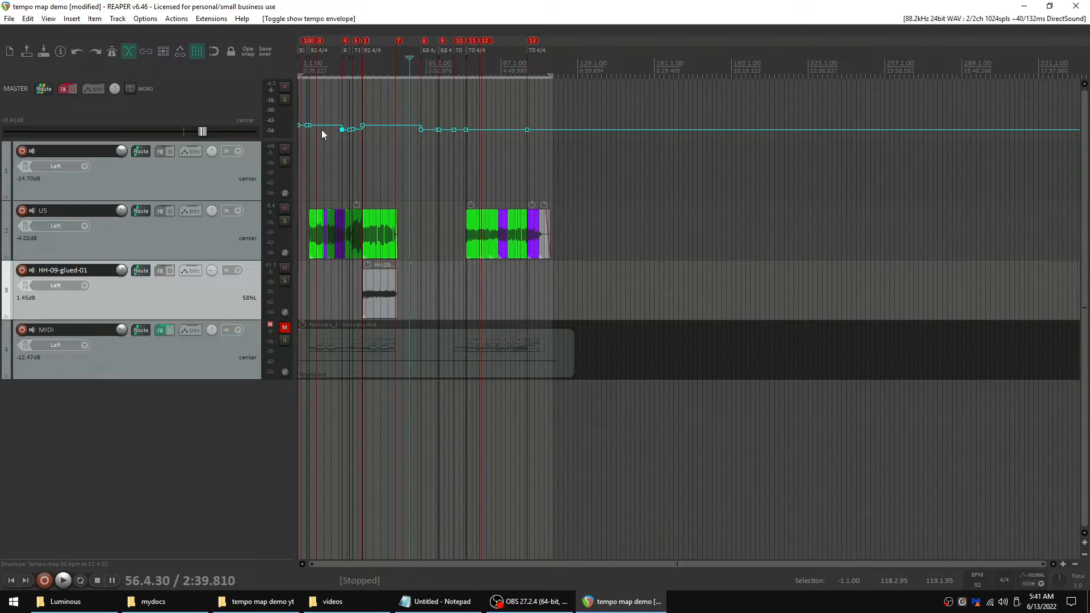
scroll(335, 134, up, 2)
scroll(346, 132, up, 3)
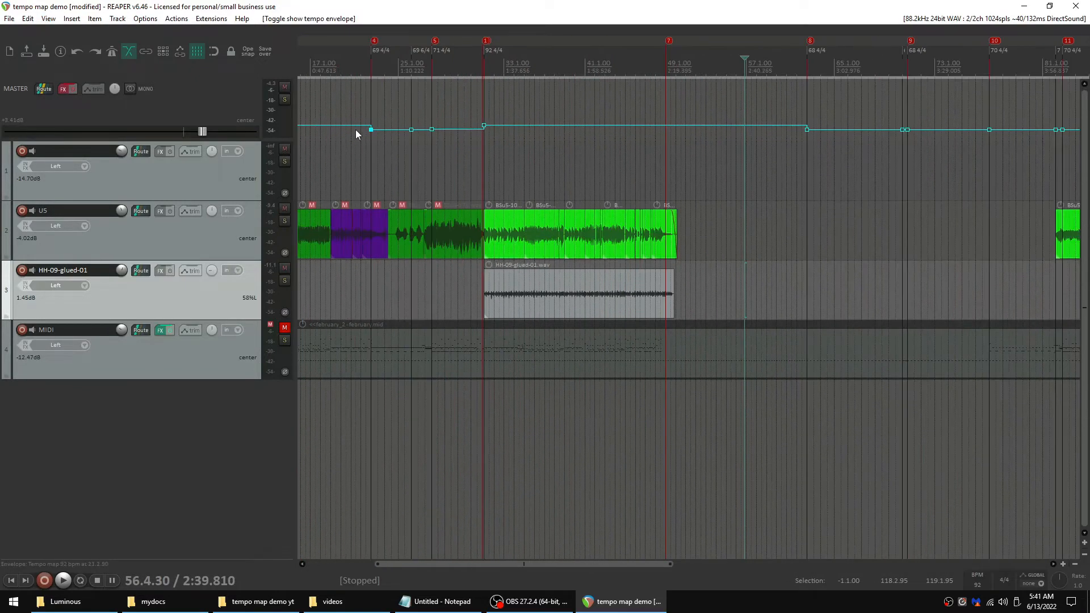
scroll(386, 129, up, 3)
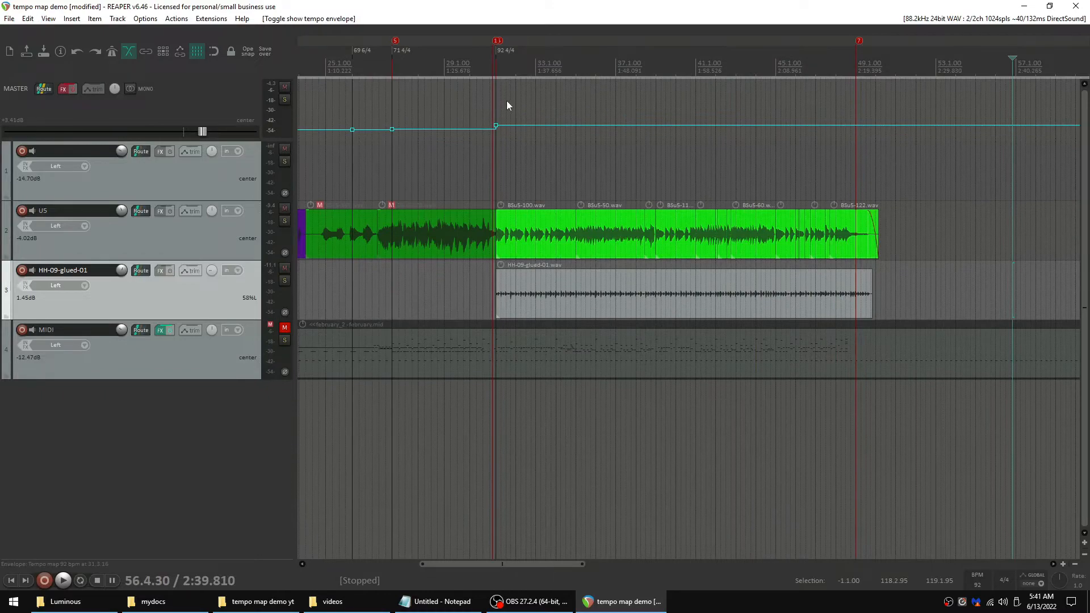
scroll(454, 114, down, 6)
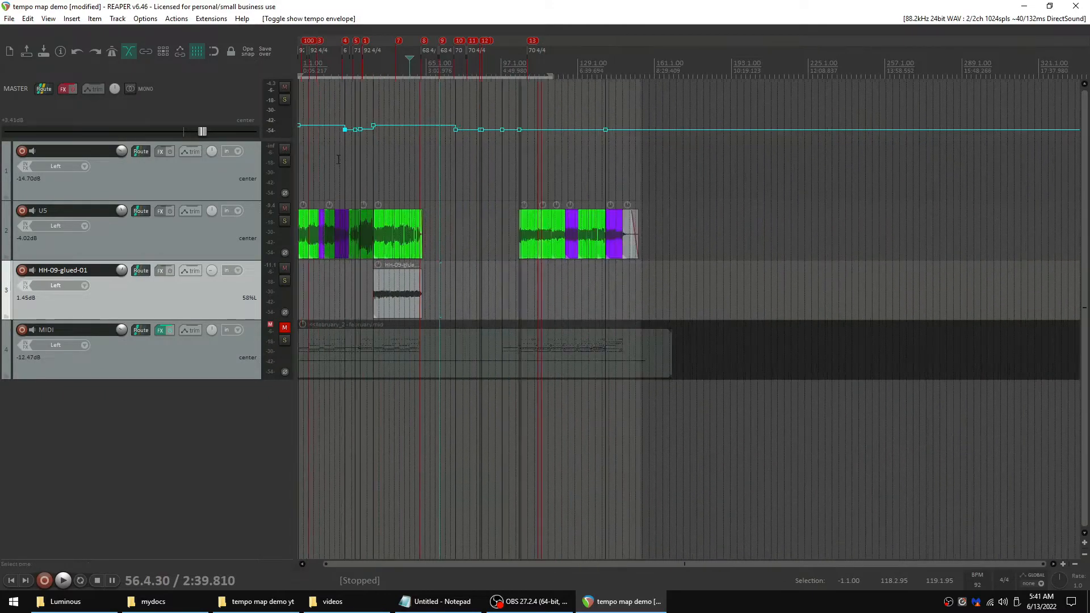
scroll(338, 160, up, 5)
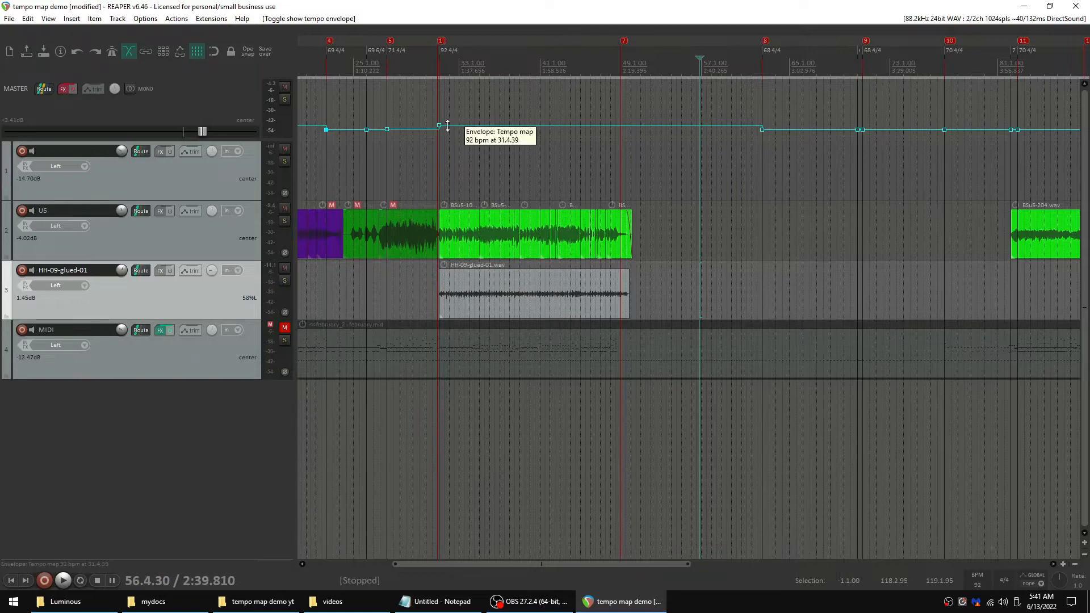
scroll(480, 173, down, 3)
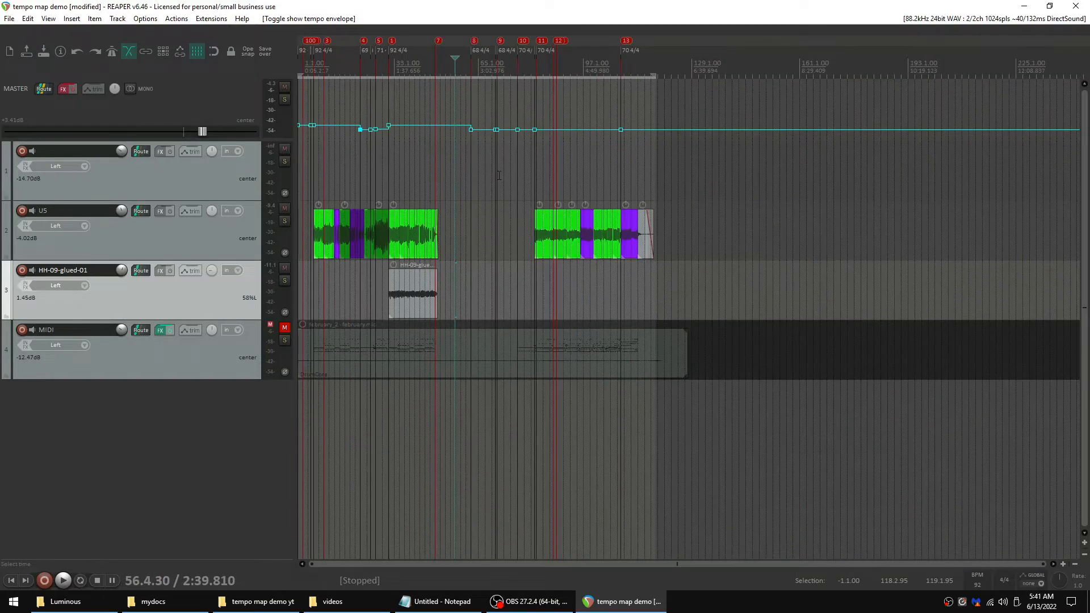
Insert a click source on the empty first track
click(154, 179)
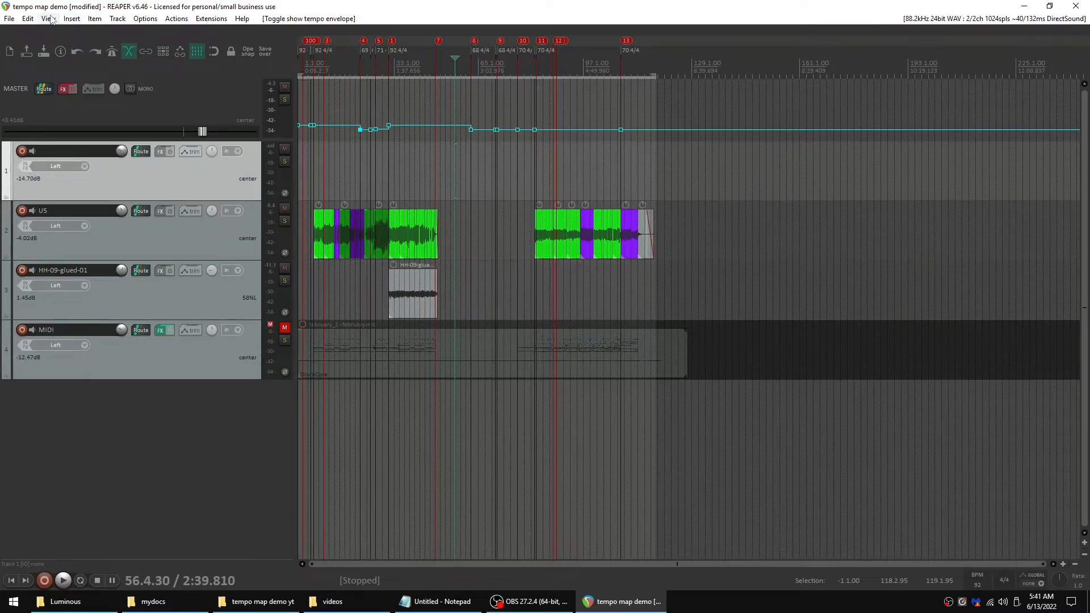
click(68, 19)
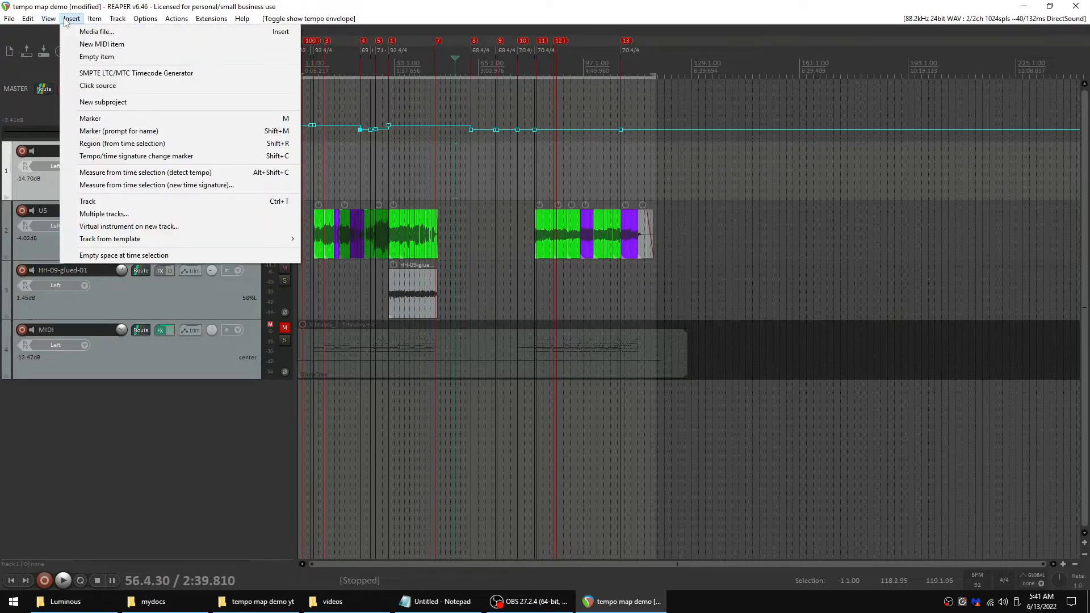
click(126, 90)
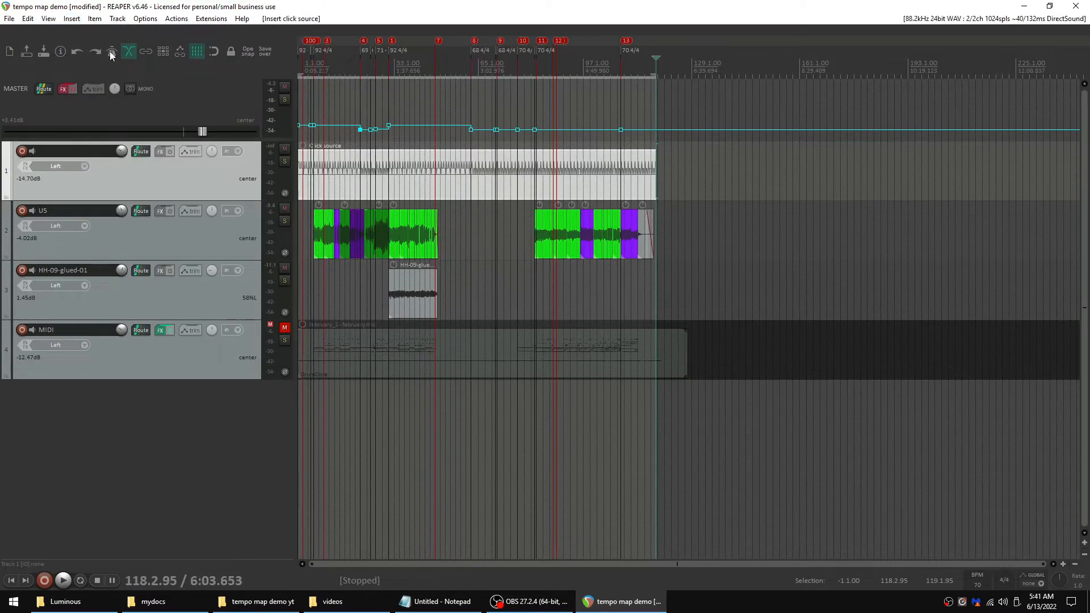
In the metronome settings, set the beat pattern multiplier to 2x so the click source plays eighth notes
right_click(111, 54)
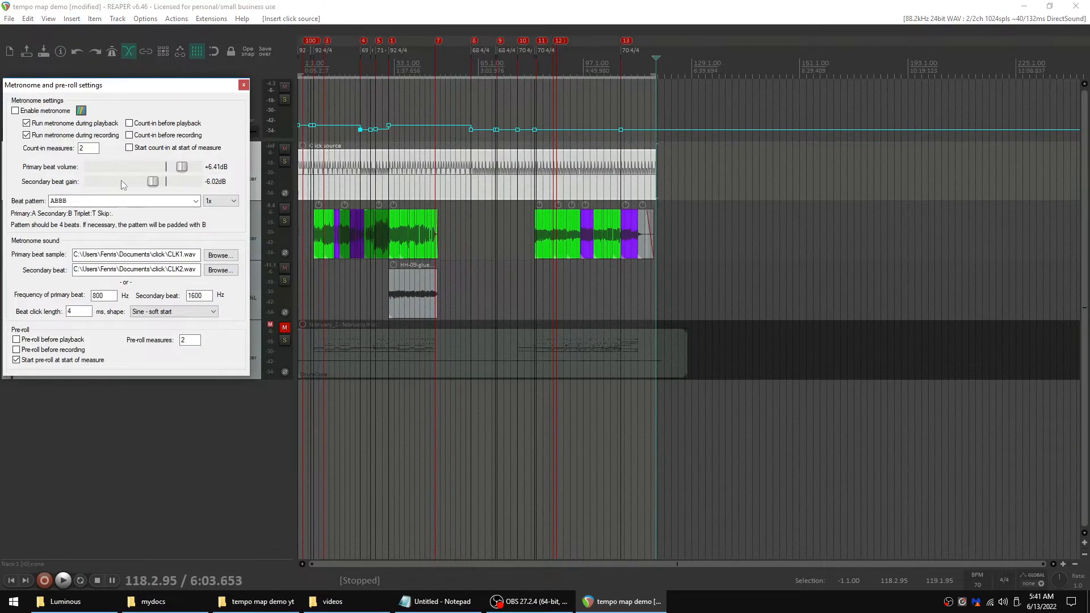
click(233, 201)
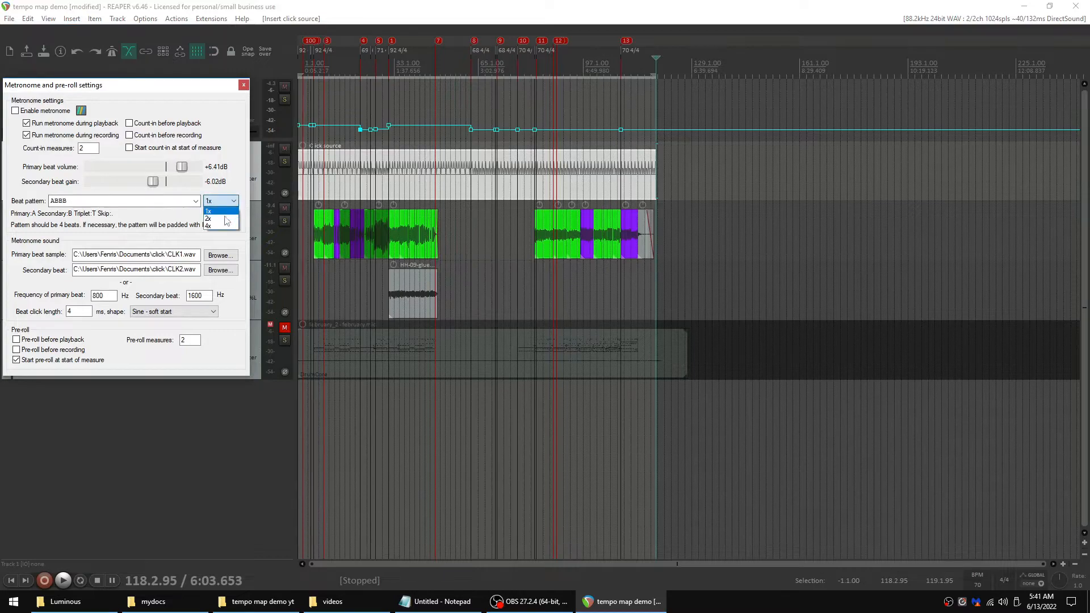
click(221, 215)
click(244, 85)
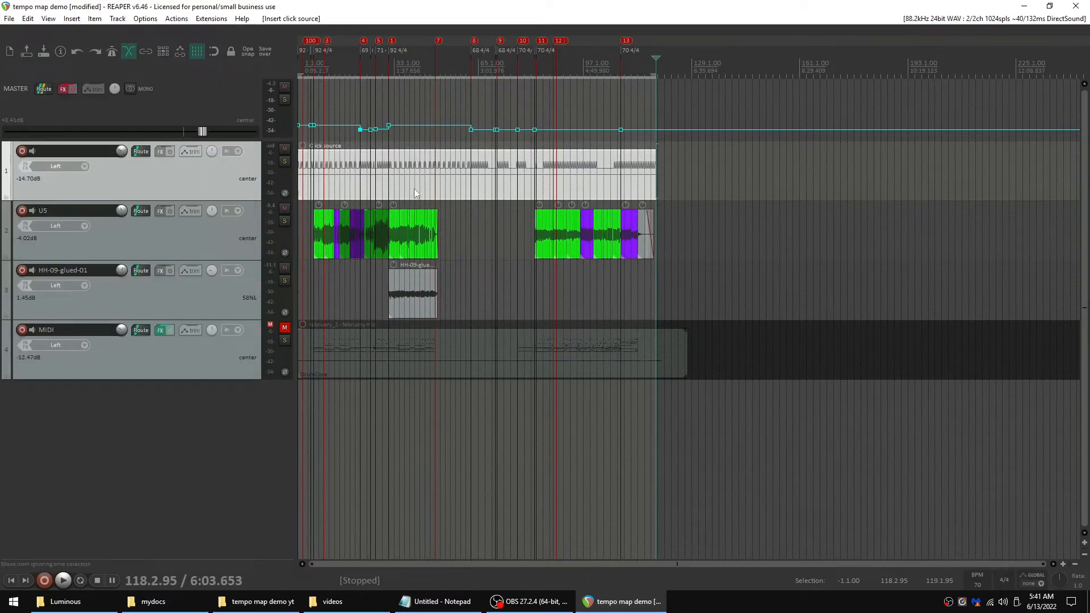
Dynamic-split the click source at transients, with transient detection sensitivity at 80.1% and threshold at -50.9 dB
scroll(438, 186, up, 4)
key(d)
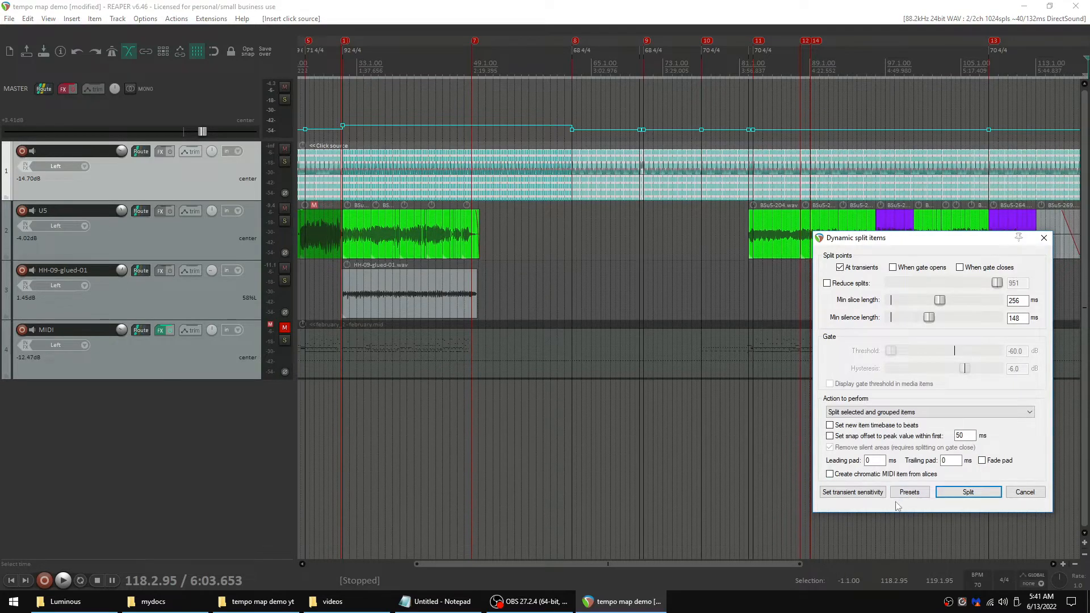
click(874, 492)
drag(786, 202, 798, 203)
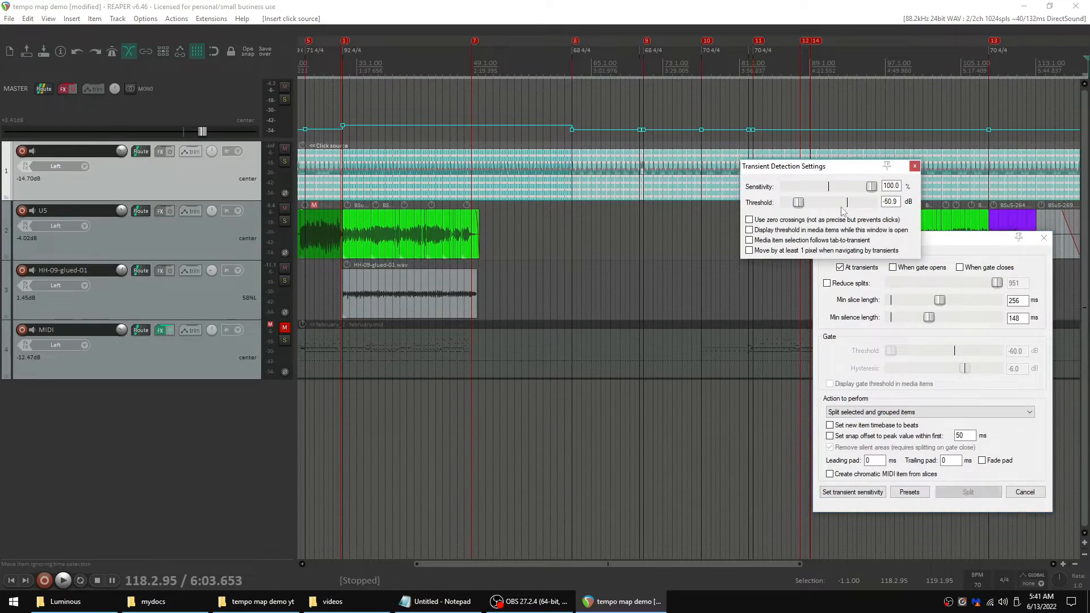
drag(871, 187, 854, 187)
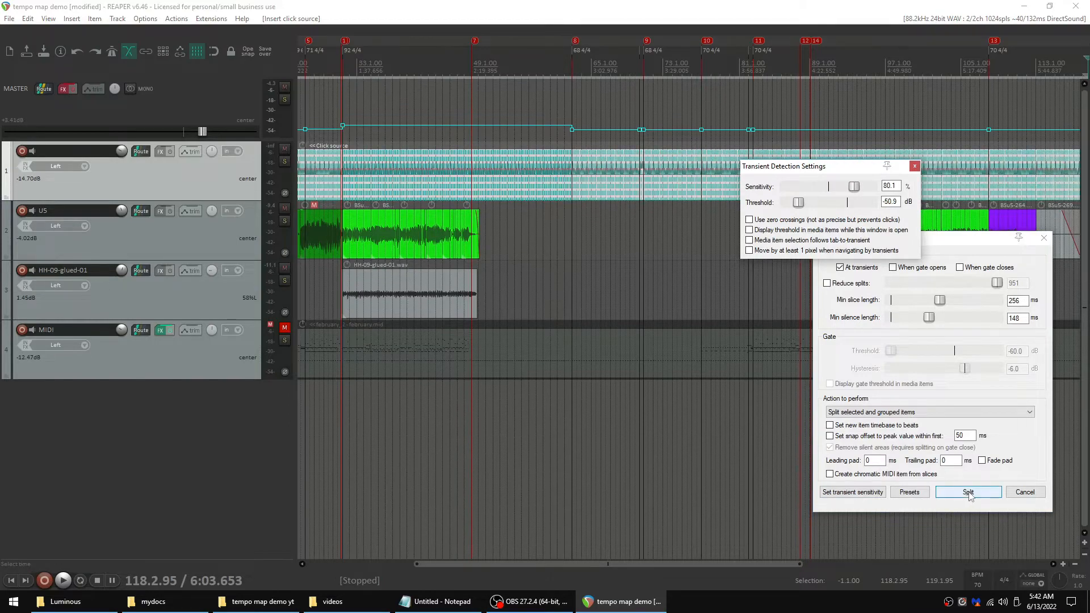
click(969, 492)
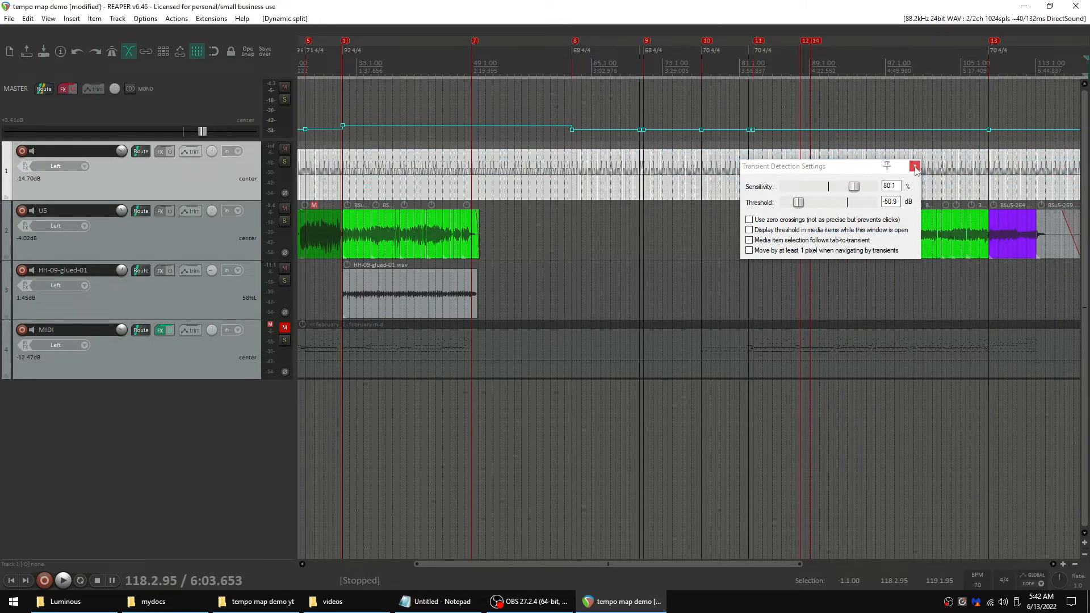
click(914, 167)
Deselect the split click items and delete the first click item at the project start
scroll(673, 203, up, 10)
scroll(672, 199, up, 1)
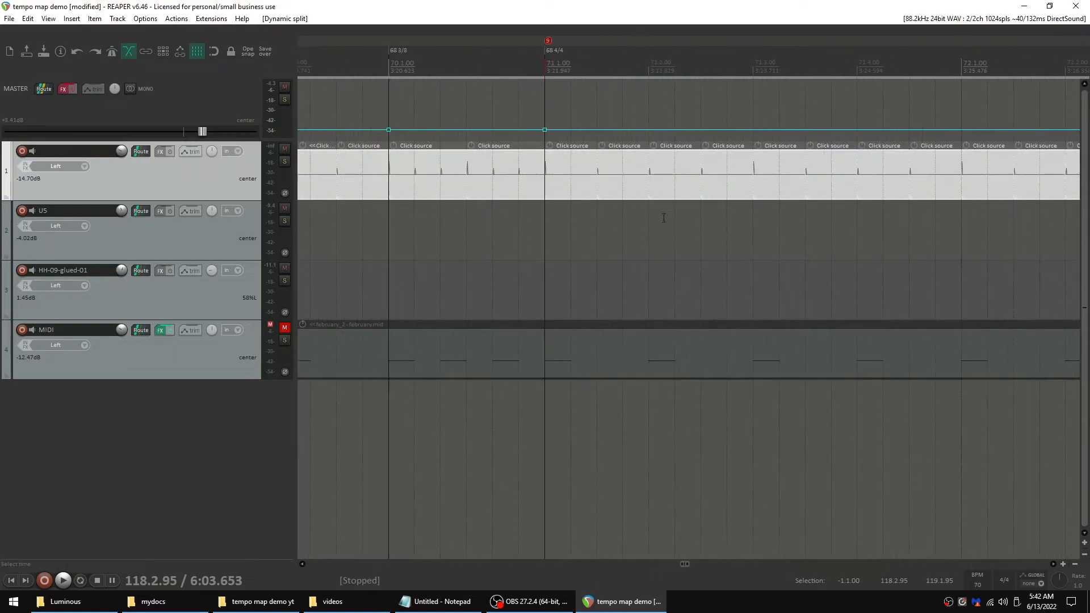
click(667, 237)
scroll(665, 236, down, 4)
key(Home)
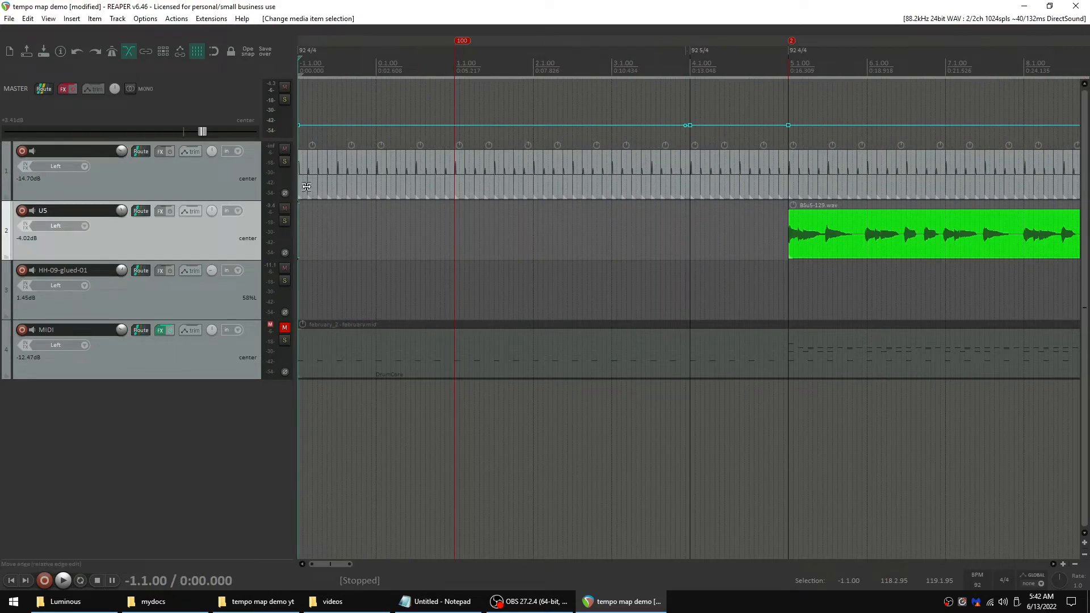
click(305, 183)
key(Delete)
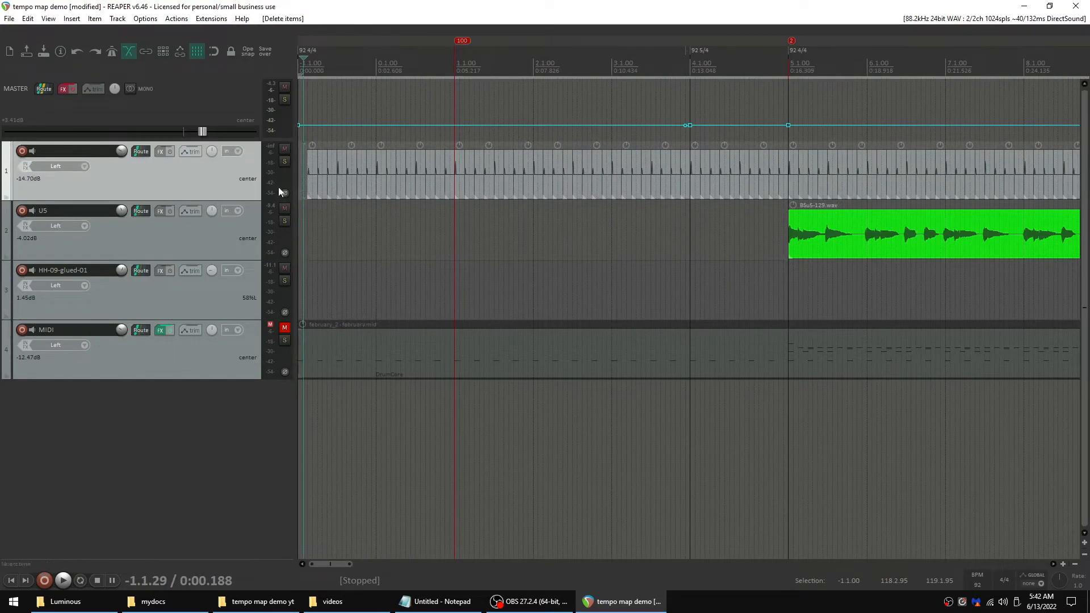
Select all click items on track 1 and move their edges slightly earlier, aligning the split with the start of measure 7
double_click(206, 175)
scroll(447, 171, down, 4)
scroll(447, 171, up, 3)
scroll(476, 179, up, 10)
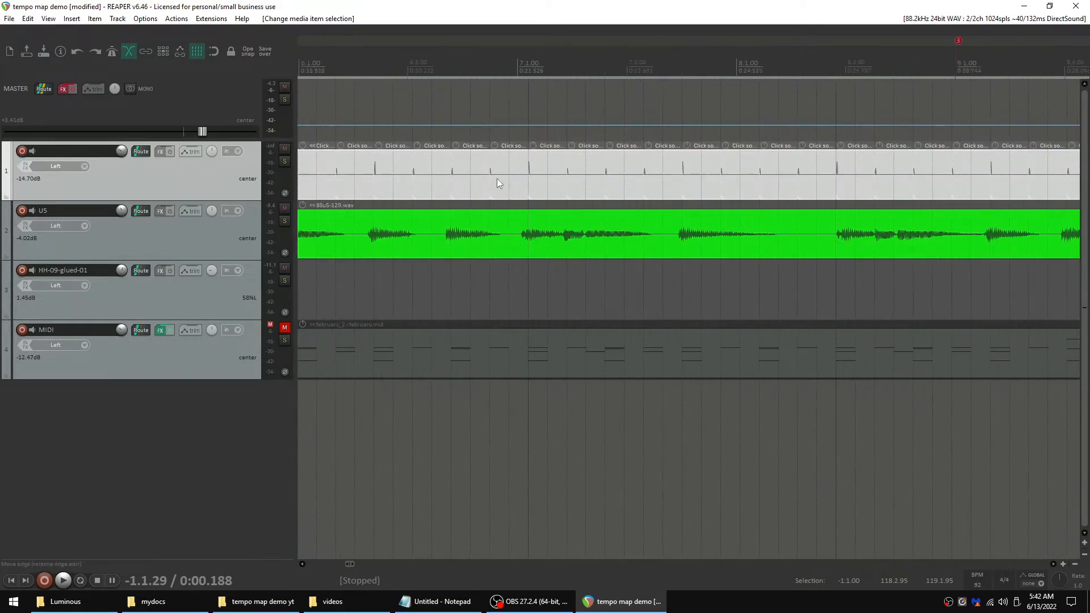
scroll(522, 185, up, 5)
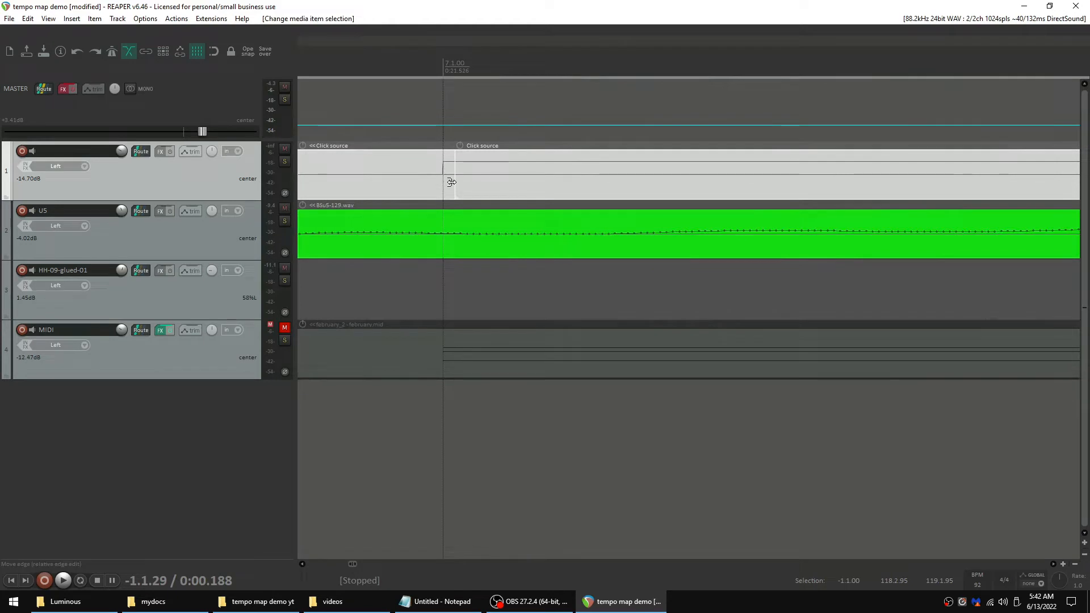
drag(450, 179, 443, 185)
scroll(482, 187, down, 15)
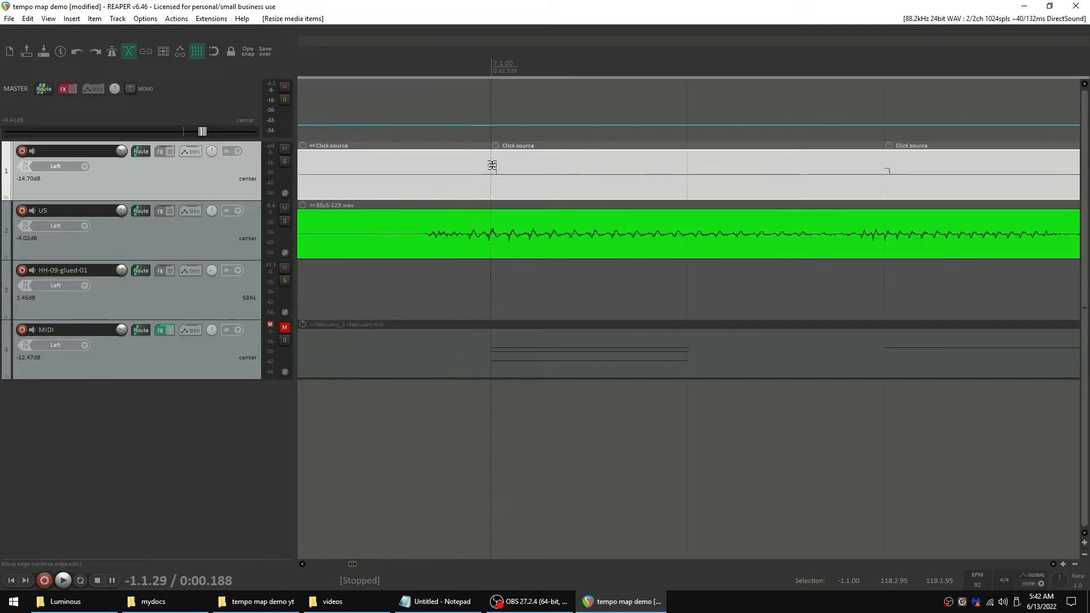
scroll(376, 169, up, 12)
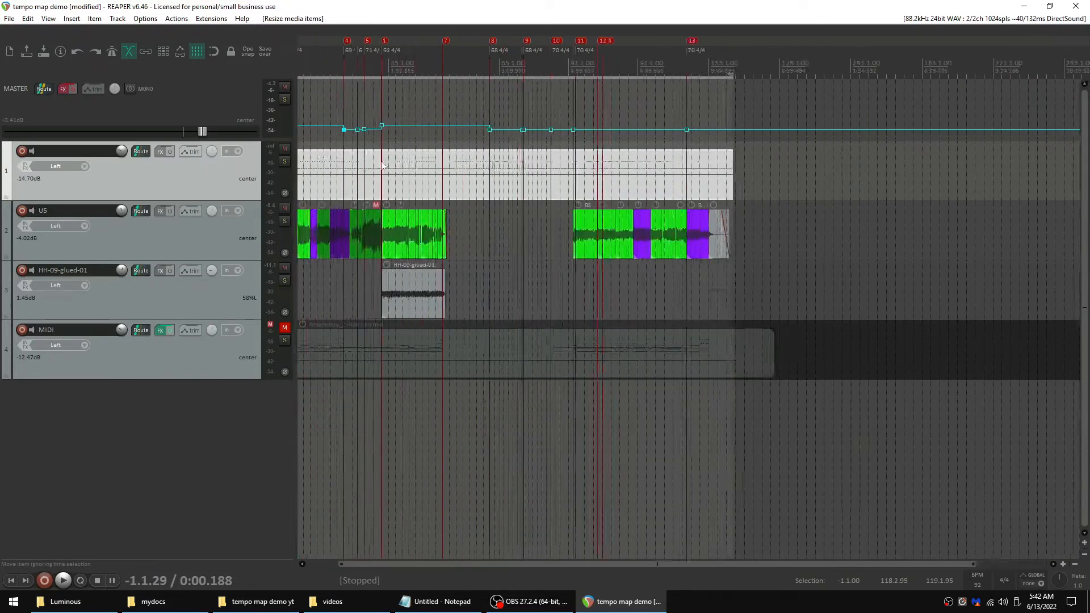
Delete the click item at the 92 BPM tempo change at the start of measure 31
scroll(668, 177, up, 4)
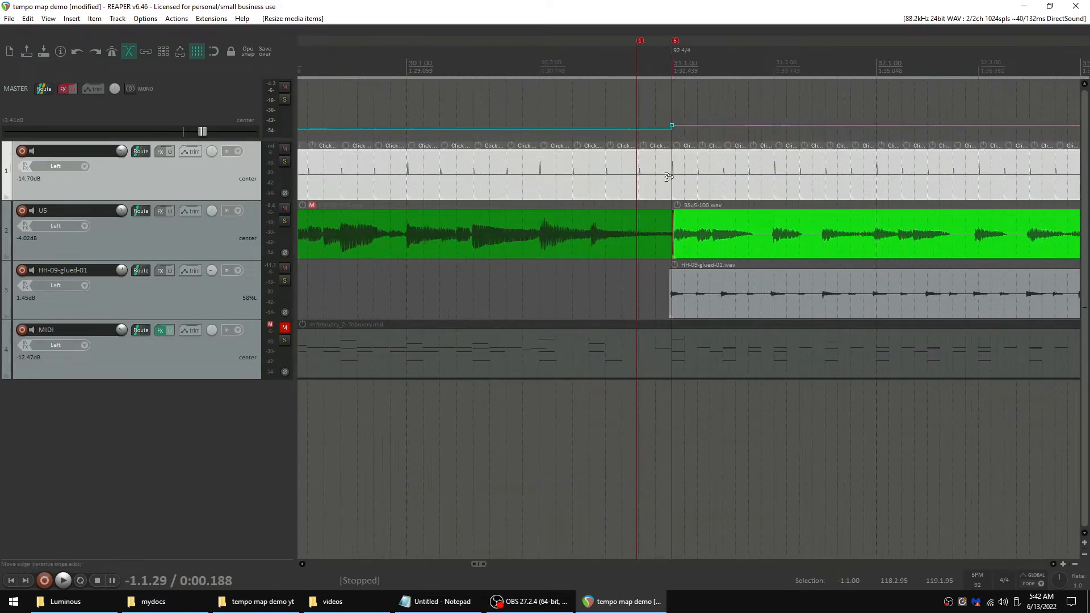
click(662, 180)
scroll(675, 178, up, 1)
scroll(650, 160, up, 2)
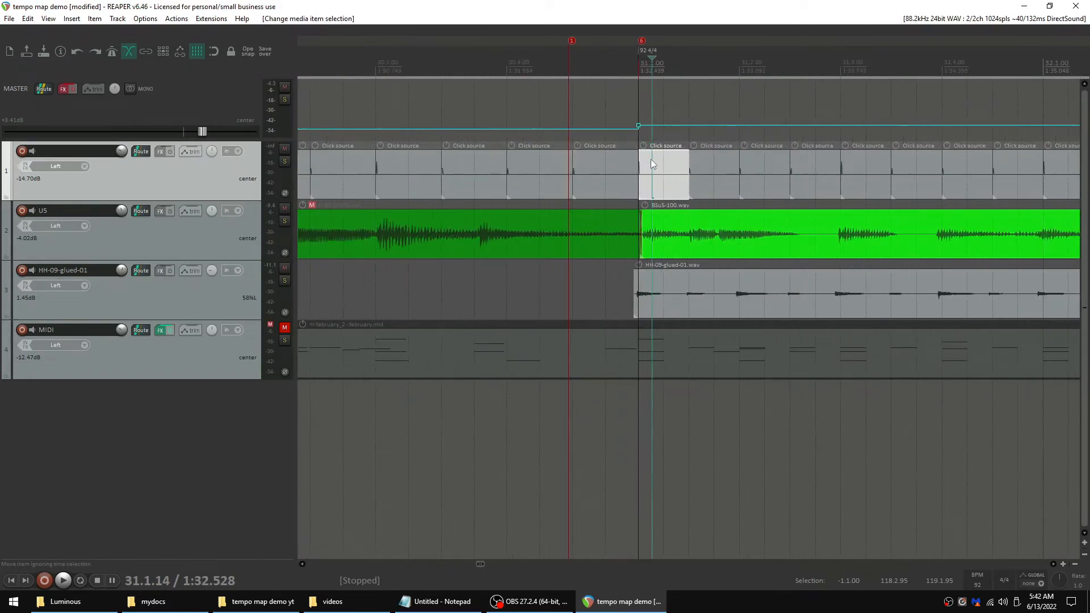
scroll(621, 155, down, 5)
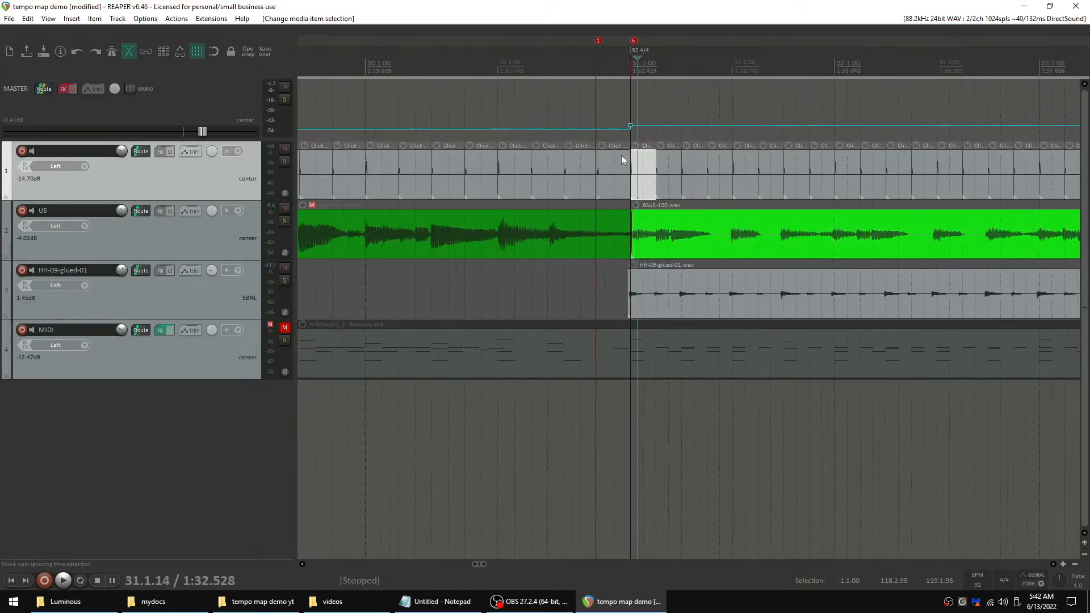
key(Delete)
scroll(444, 181, down, 5)
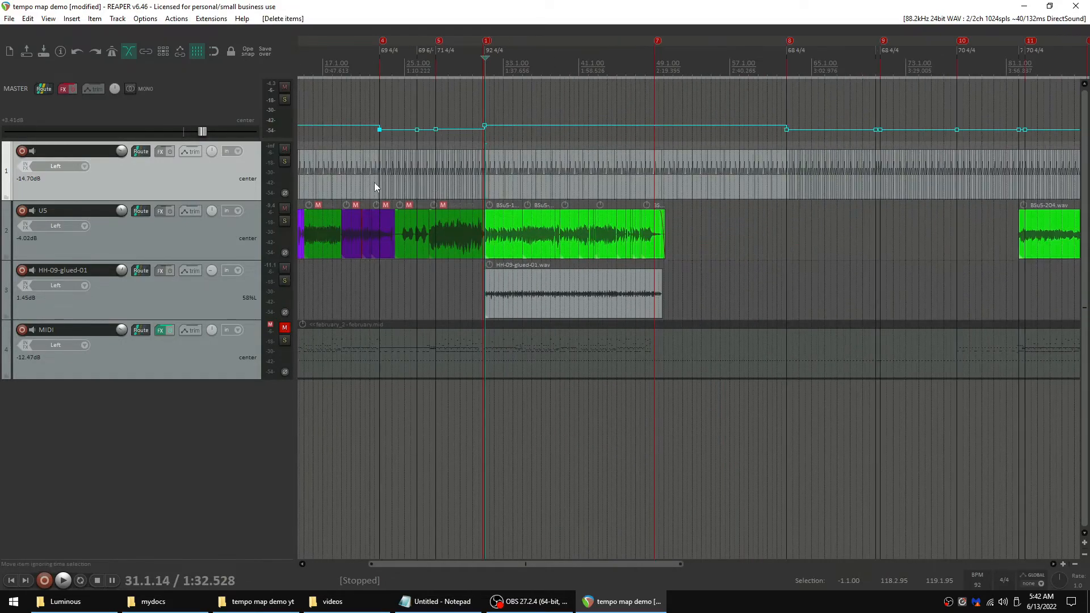
Delete the click items at the tempo and time signature changes starting measures 23, 26 and 27
scroll(392, 176, up, 5)
click(416, 173)
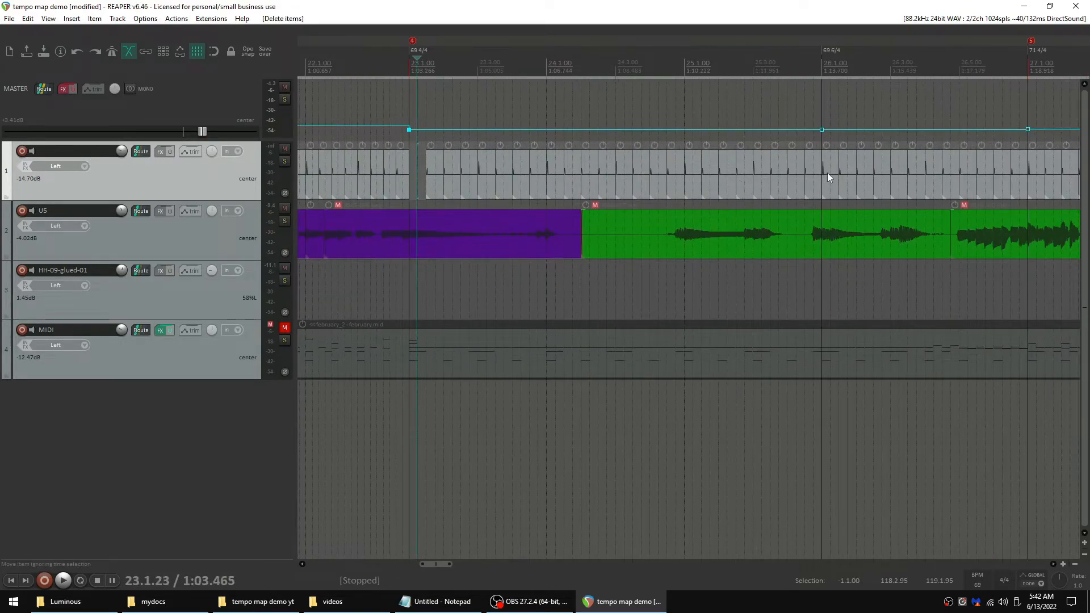
click(827, 173)
key(Delete)
scroll(699, 174, down, 3)
scroll(822, 170, up, 4)
click(752, 173)
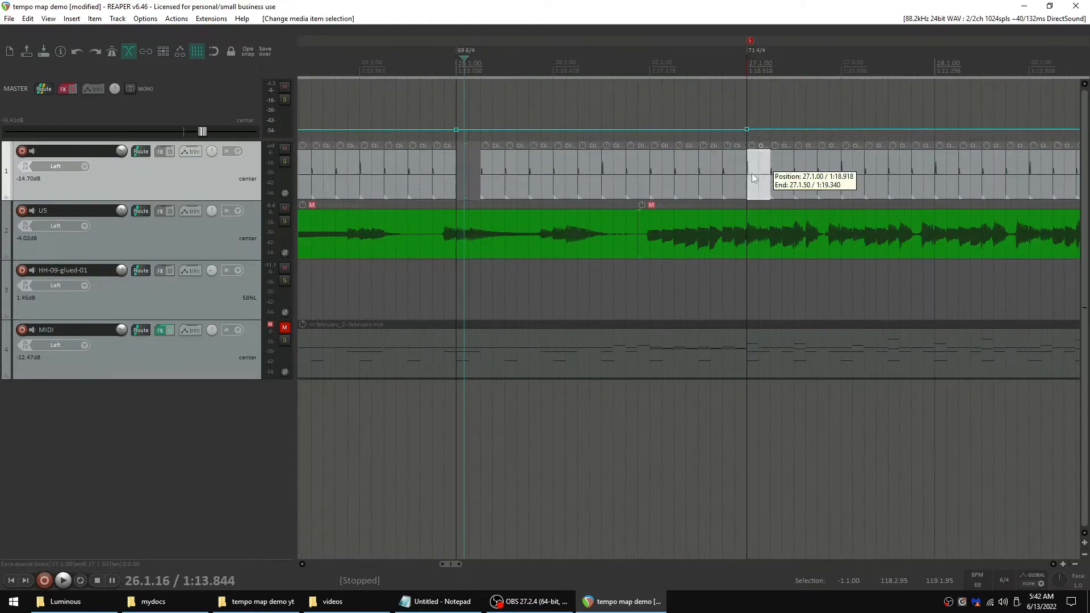
click(751, 172)
key(Delete)
scroll(728, 169, down, 5)
scroll(705, 165, up, 5)
scroll(672, 162, down, 7)
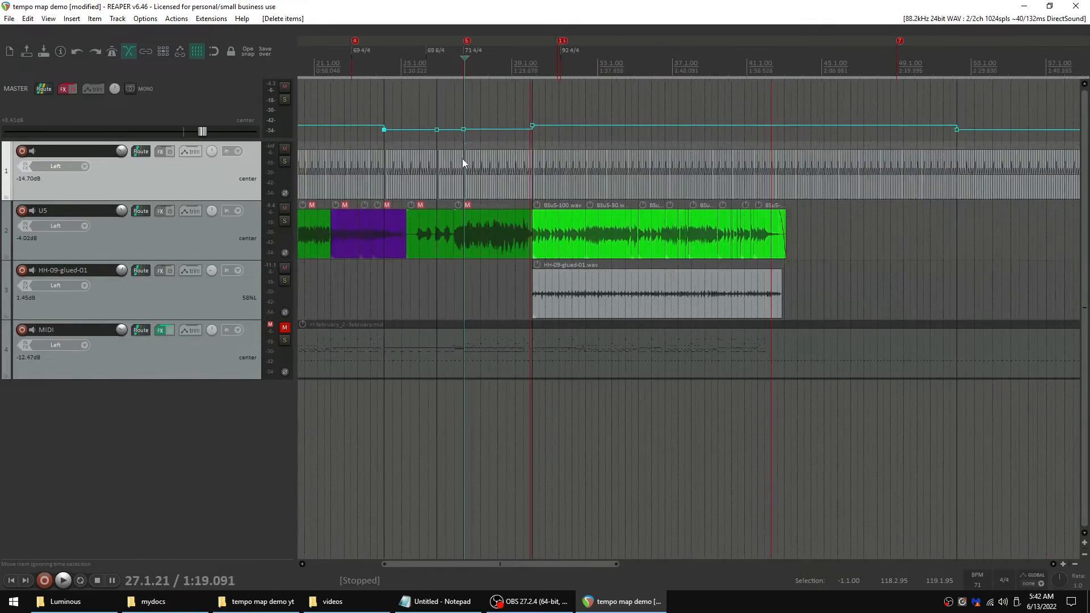
Delete the click item at the 68 BPM tempo change at the start of measure 63
scroll(709, 170, up, 3)
scroll(723, 173, up, 4)
click(728, 172)
key(Delete)
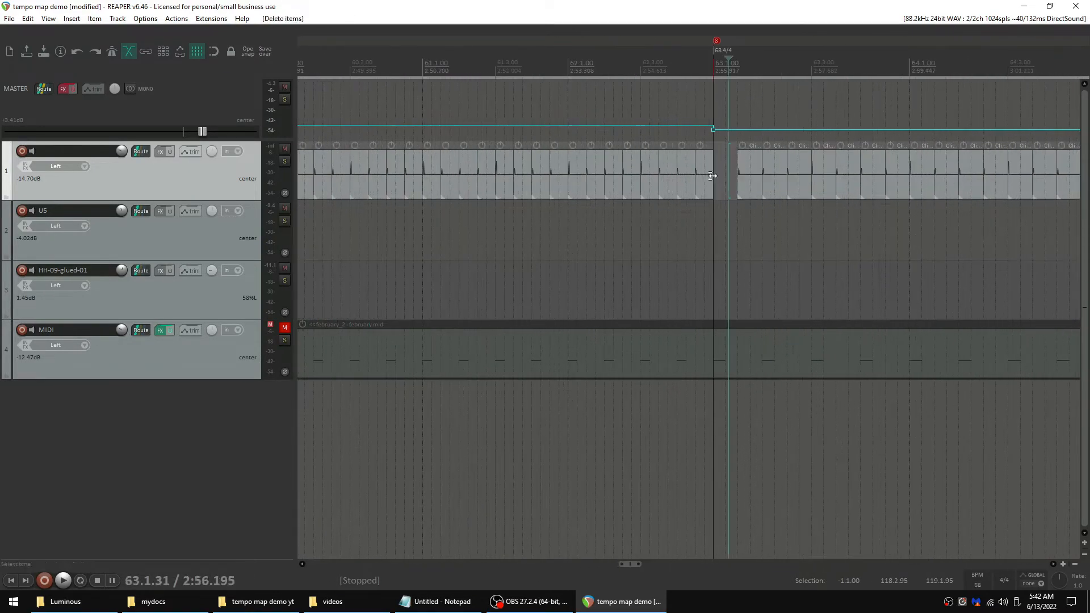
Delete both click items in the 3/8 measure 70 and the first click item of measure 71
scroll(721, 173, down, 4)
scroll(758, 175, up, 4)
scroll(757, 175, up, 2)
click(574, 176)
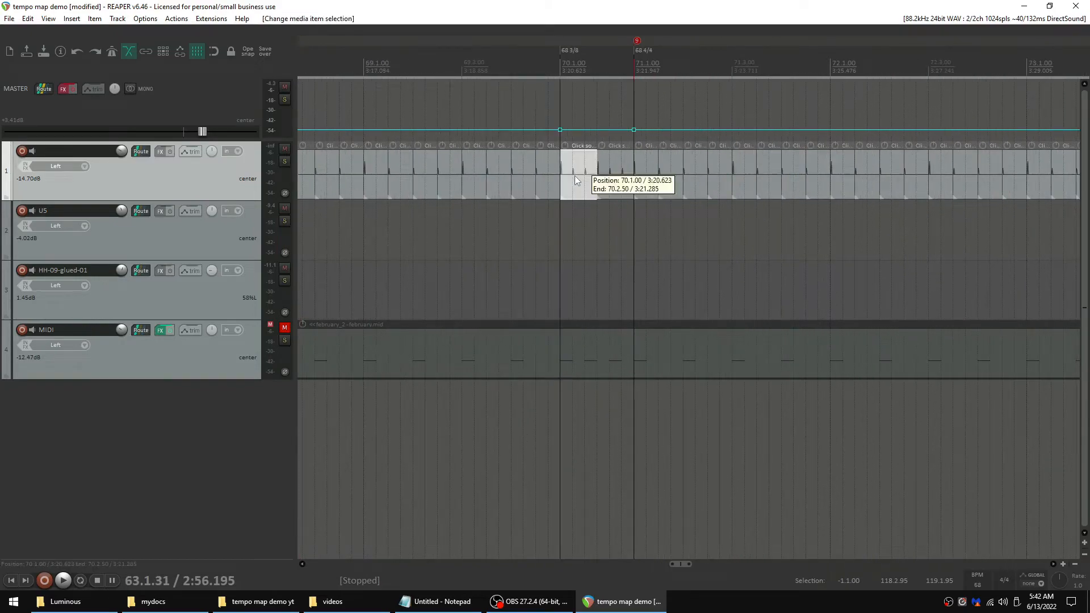
key(Delete)
click(602, 174)
key(Delete)
click(650, 173)
key(Delete)
Select the click item right after the gap at measure 23, move to the next item, and return to the previous one
scroll(768, 232, down, 5)
scroll(463, 166, up, 6)
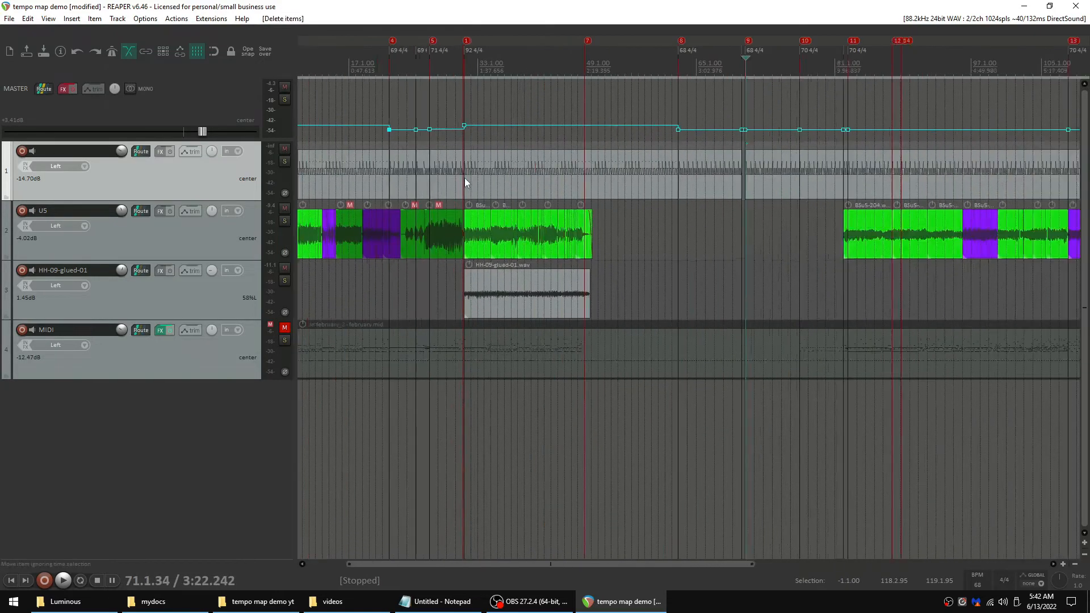
scroll(494, 173, down, 3)
scroll(424, 174, up, 6)
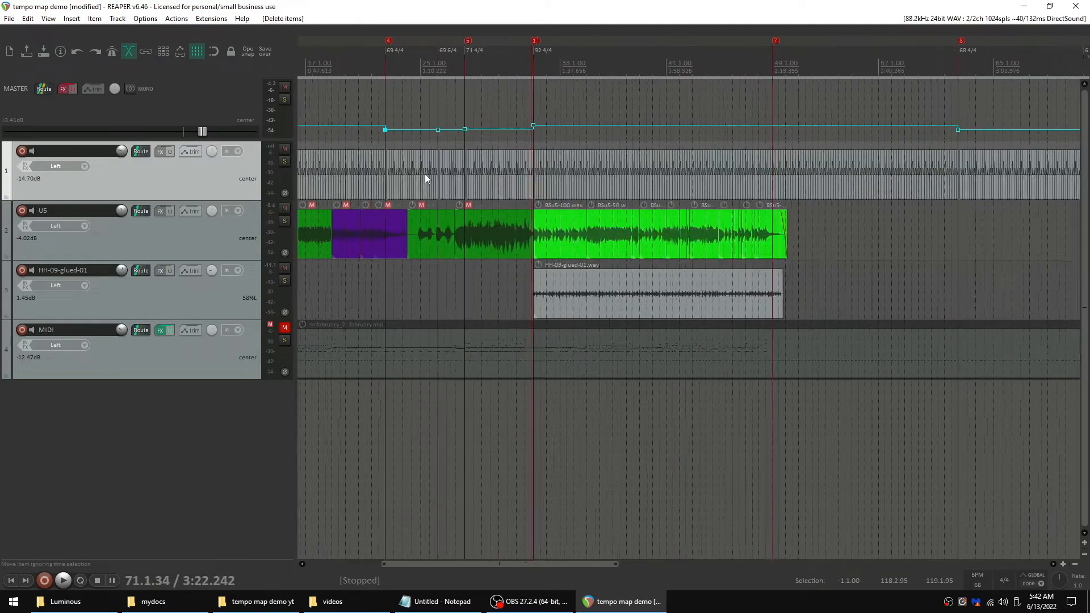
scroll(339, 171, up, 2)
click(330, 173)
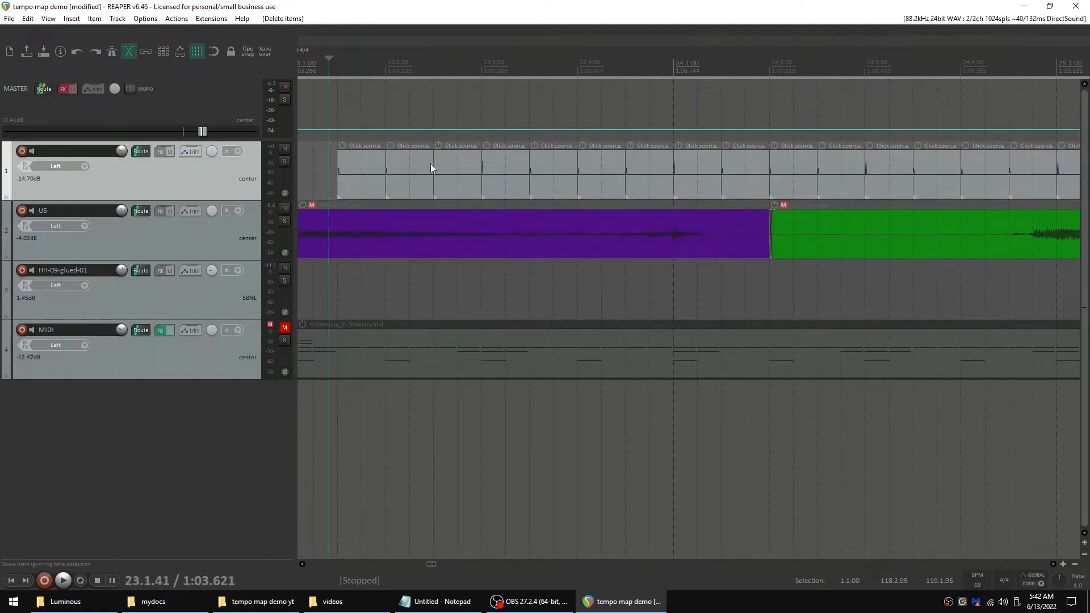
scroll(440, 120, down, 3)
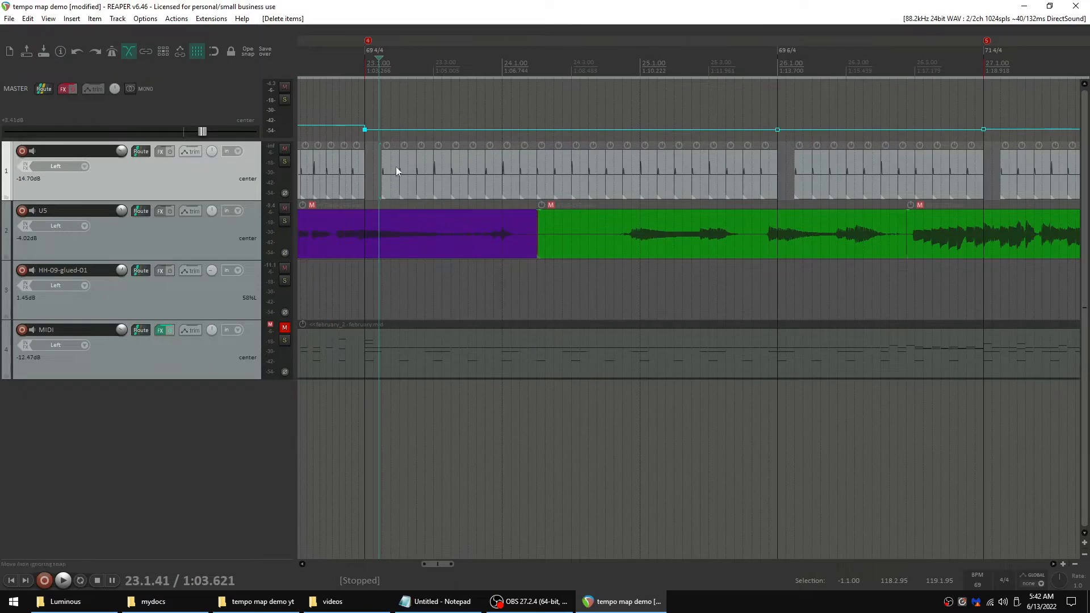
click(386, 178)
key(ctrl+Right)
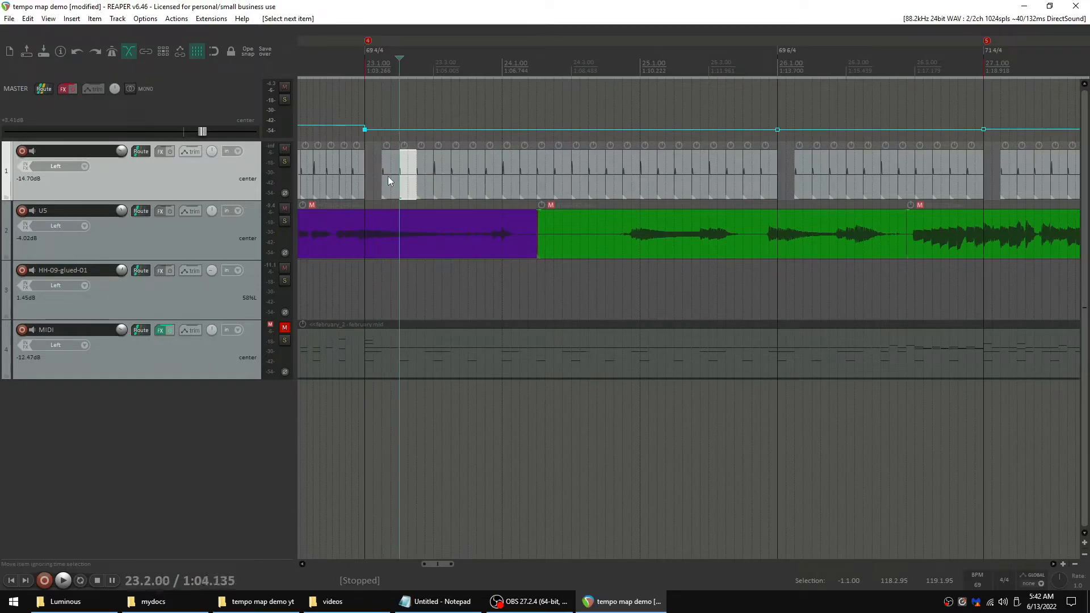
key(ctrl+Left)
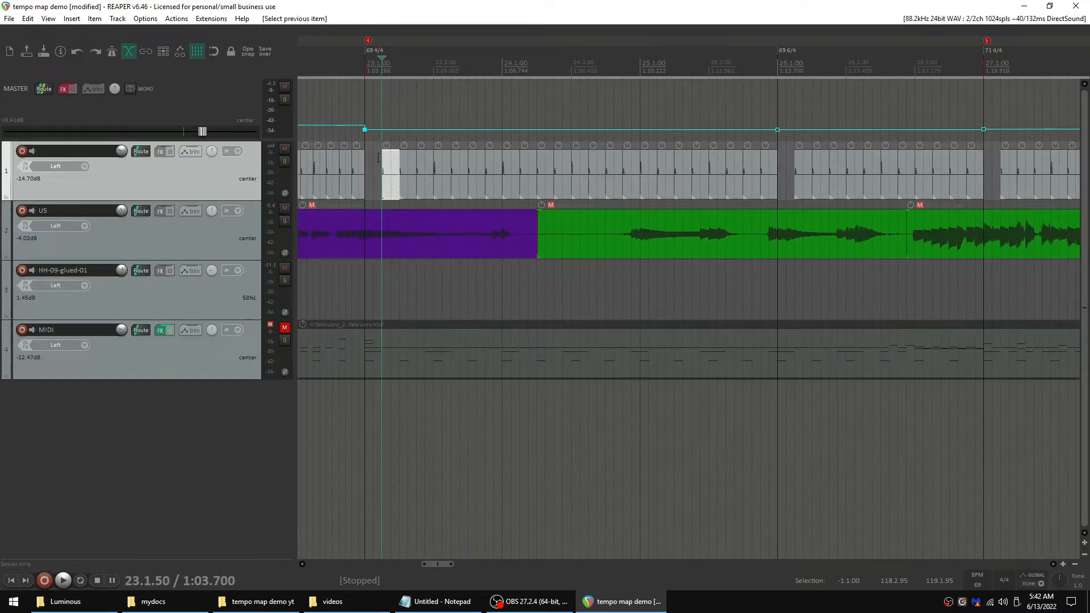
scroll(389, 177, up, 4)
scroll(388, 183, down, 4)
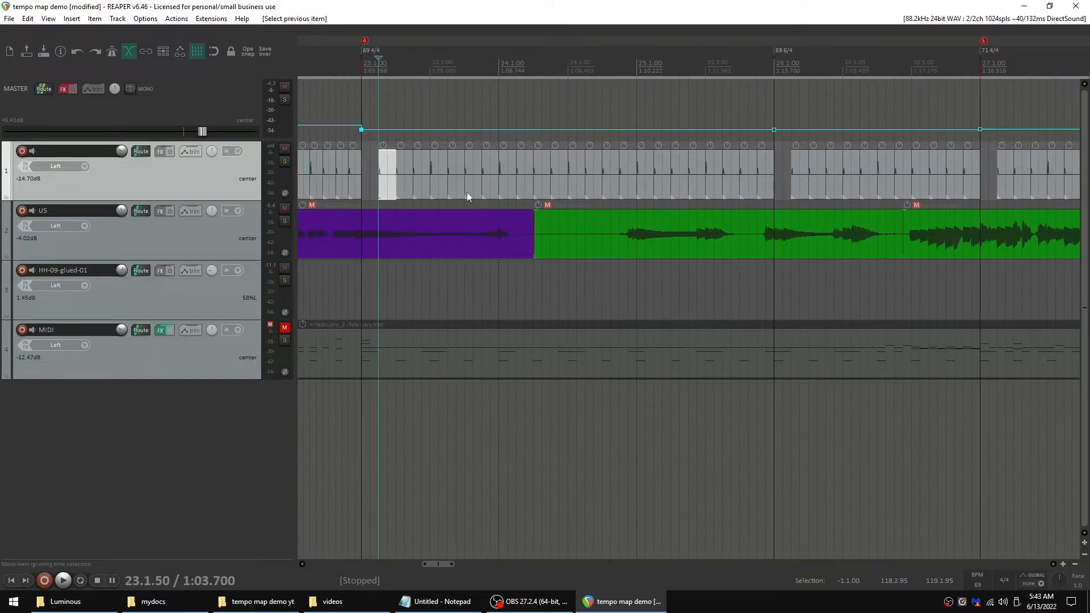
scroll(467, 191, up, 6)
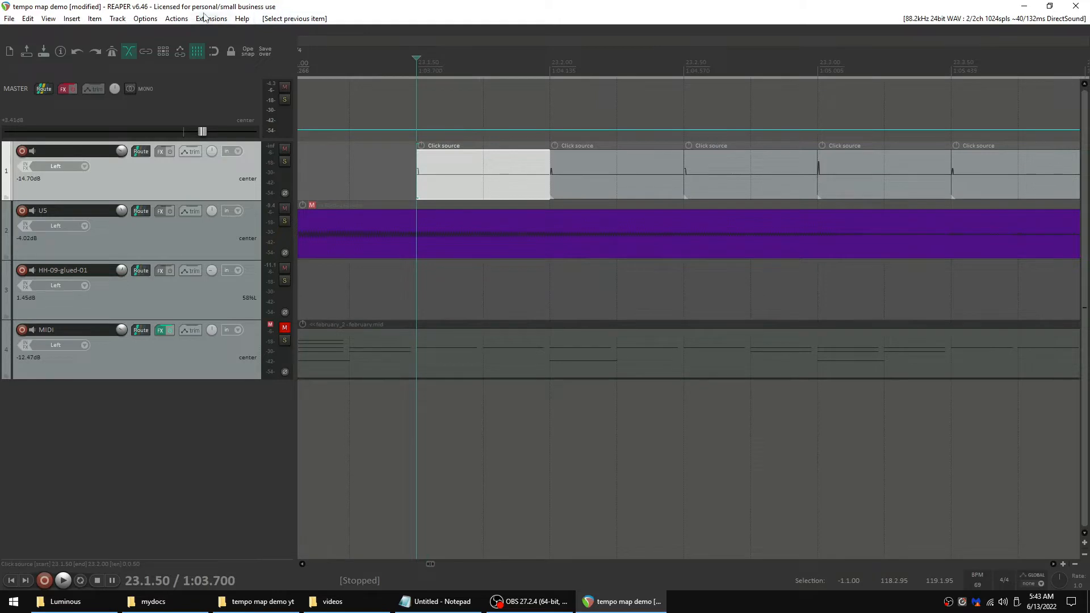
Review the component actions of the custom action "tempo map new measure new time signature" and close the action windows
click(176, 19)
click(196, 29)
click(263, 281)
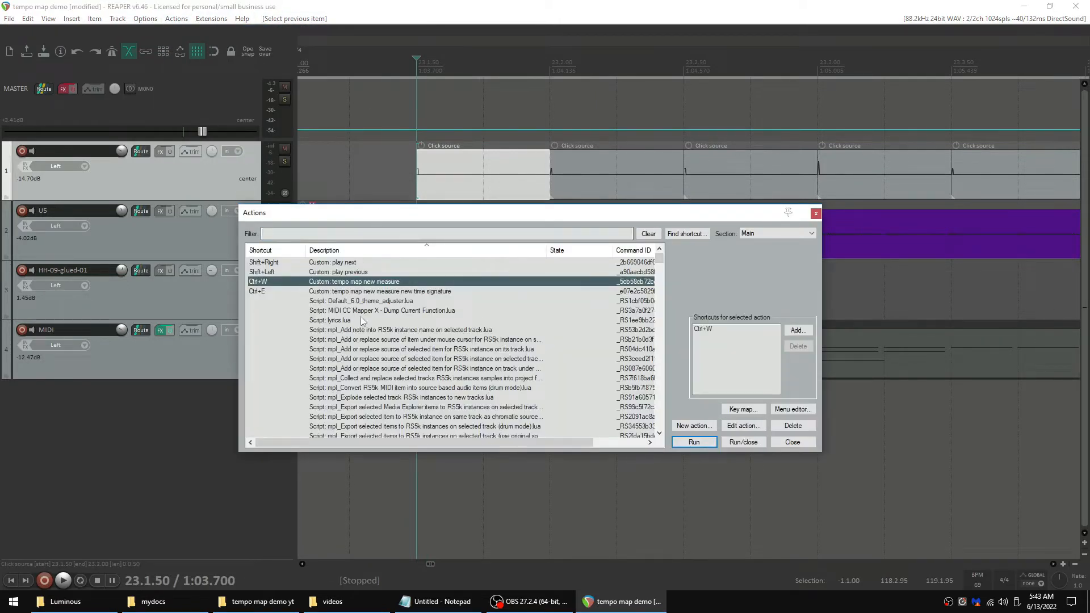
click(363, 292)
click(742, 425)
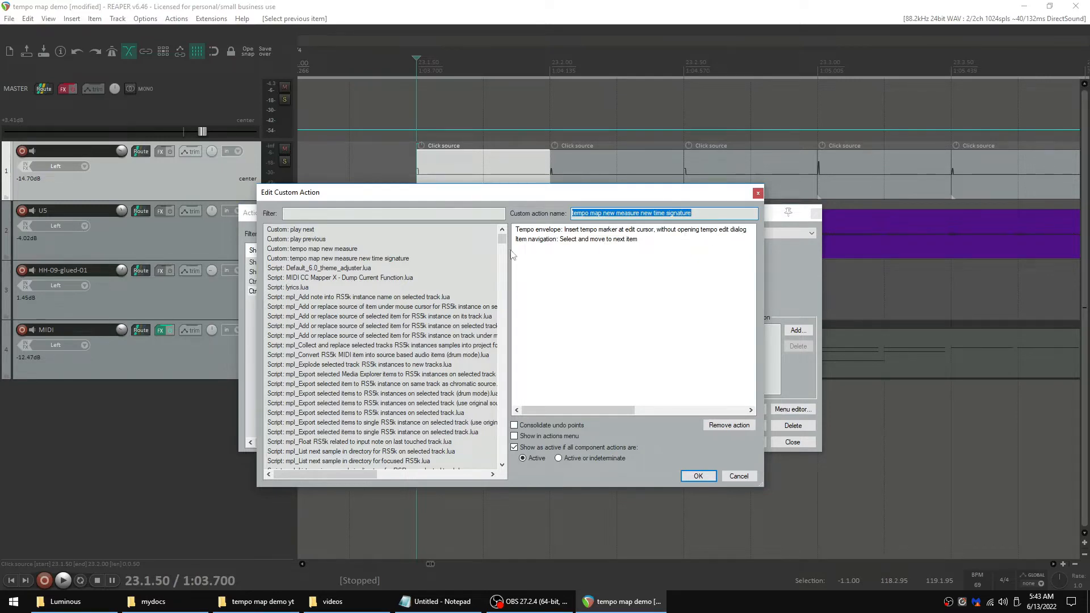
click(758, 193)
click(816, 213)
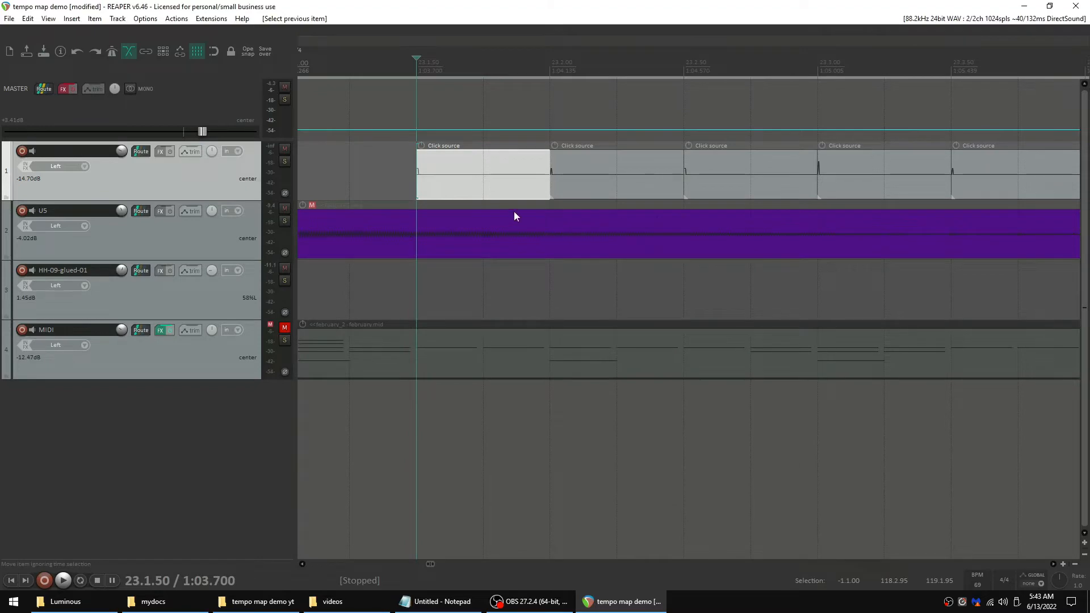
Insert tempo markers at the selected click item at 23.1.50 and the following one at 23.2.00, advancing the item selection
key(ctrl+t)
key(ctrl+t)
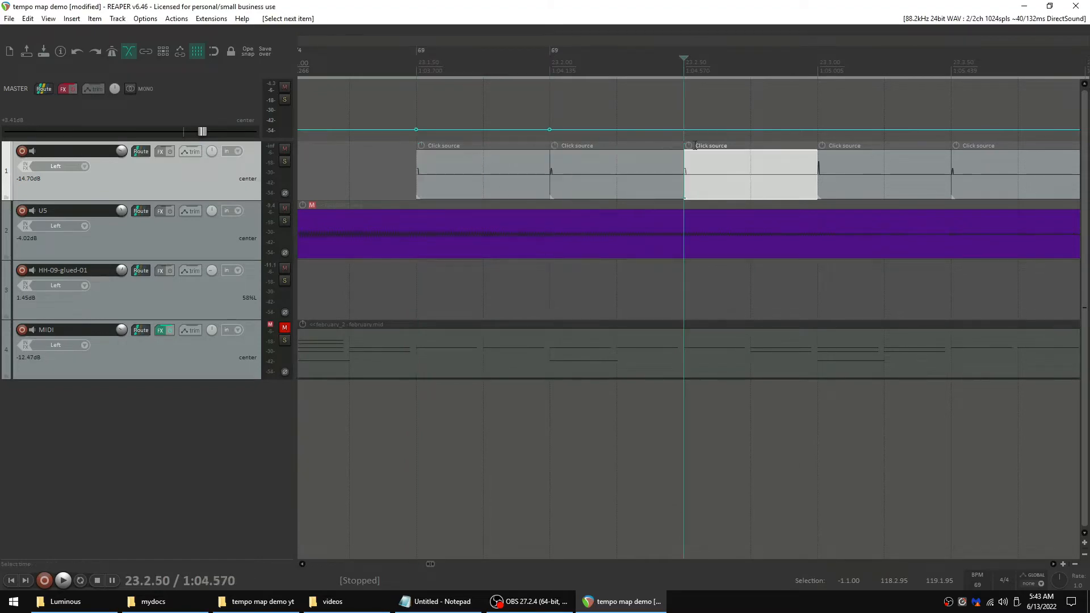
Insert tempo markers at each successive click item from 23.2.50 up to measure 53, advancing the item selection each time
key(ctrl+t)
scroll(591, 161, down, 8)
key(ctrl+t)
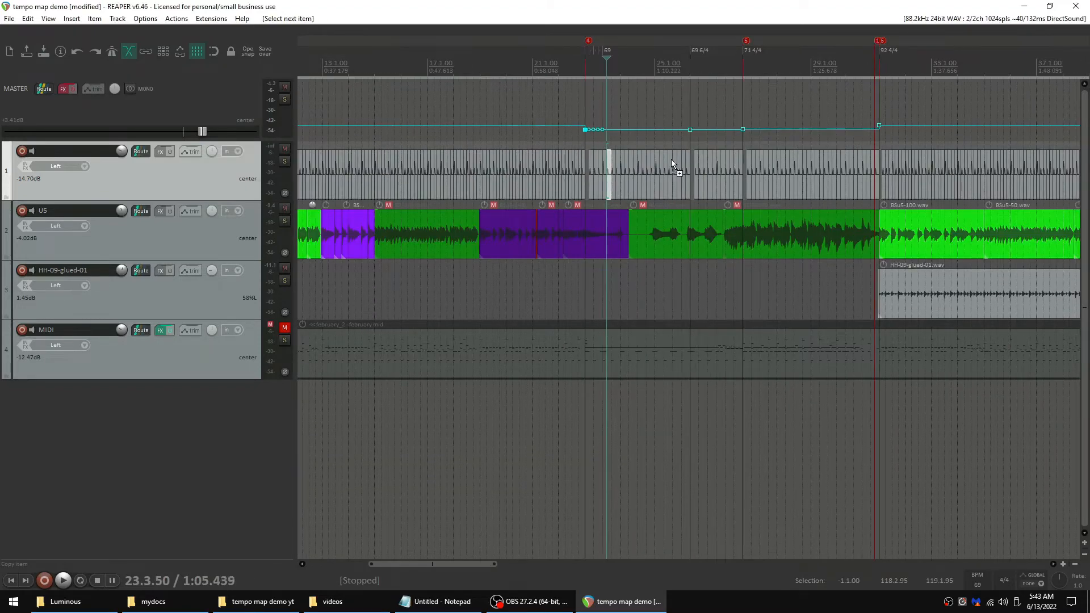
key(ctrl+t)
key(ctrl+t)
key(ctrl+t)
key(ctrl+t)
key(ctrl+t)
key(ctrl+t)
key(ctrl+t)
key(ctrl+t)
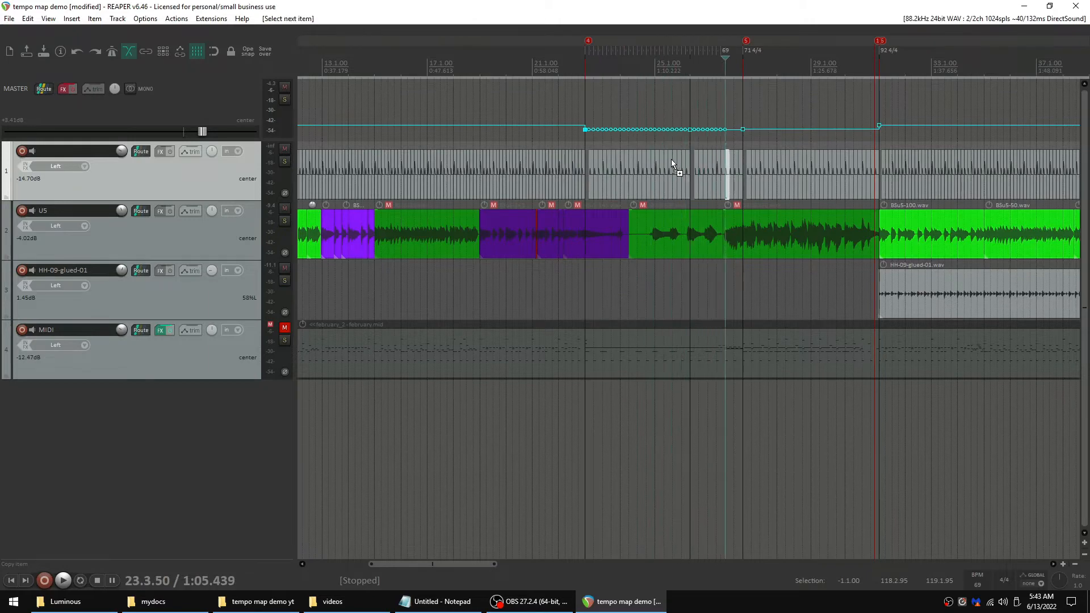
key(ctrl+t)
key(ctrl+t)
key(ctrl+t)
key(ctrl+t)
key(ctrl+t)
key(ctrl+t)
key(ctrl+t)
key(ctrl+t)
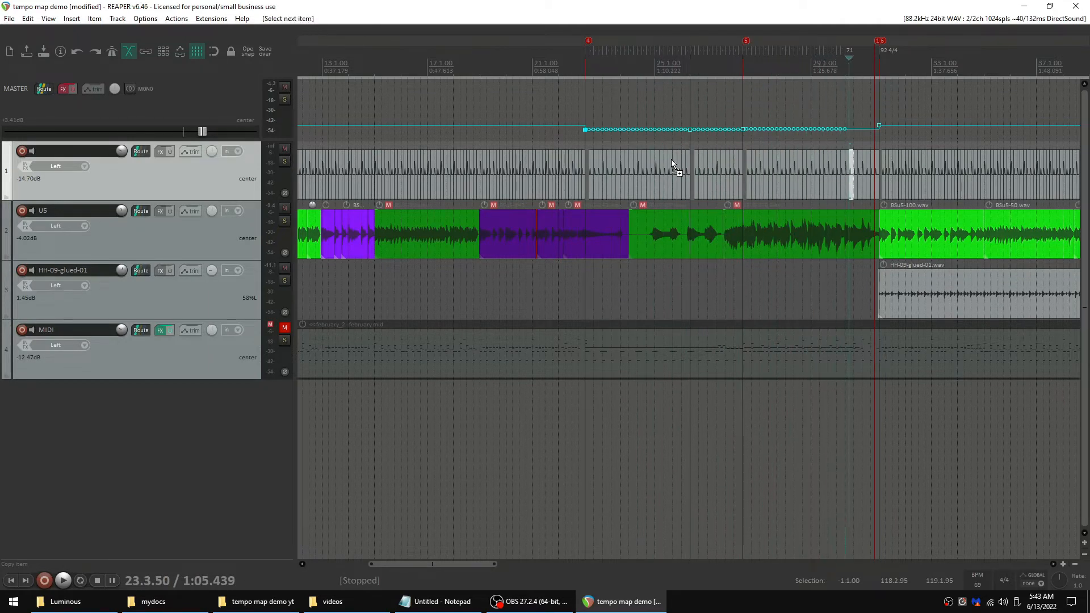
key(ctrl+t)
key(ctrl+t)
key(ctrl+t)
key(ctrl+t)
key(ctrl+t)
key(ctrl+t)
key(ctrl+t)
key(ctrl+t)
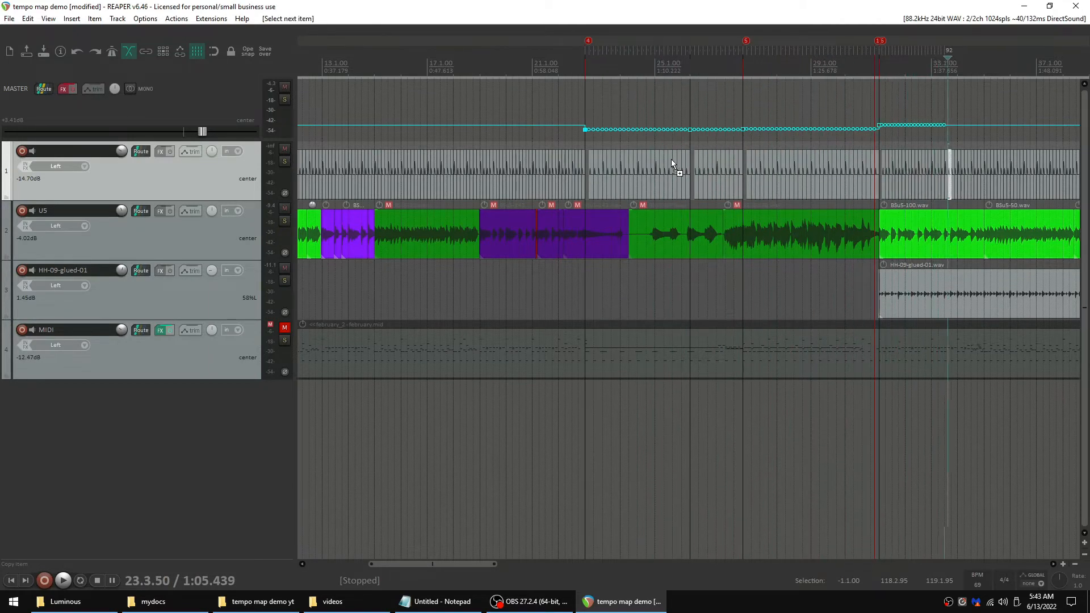
key(ctrl+t)
key(ctrl+t)
key(ctrl+t)
key(ctrl+t)
key(ctrl+t)
key(ctrl+t)
key(ctrl+t)
key(ctrl+t)
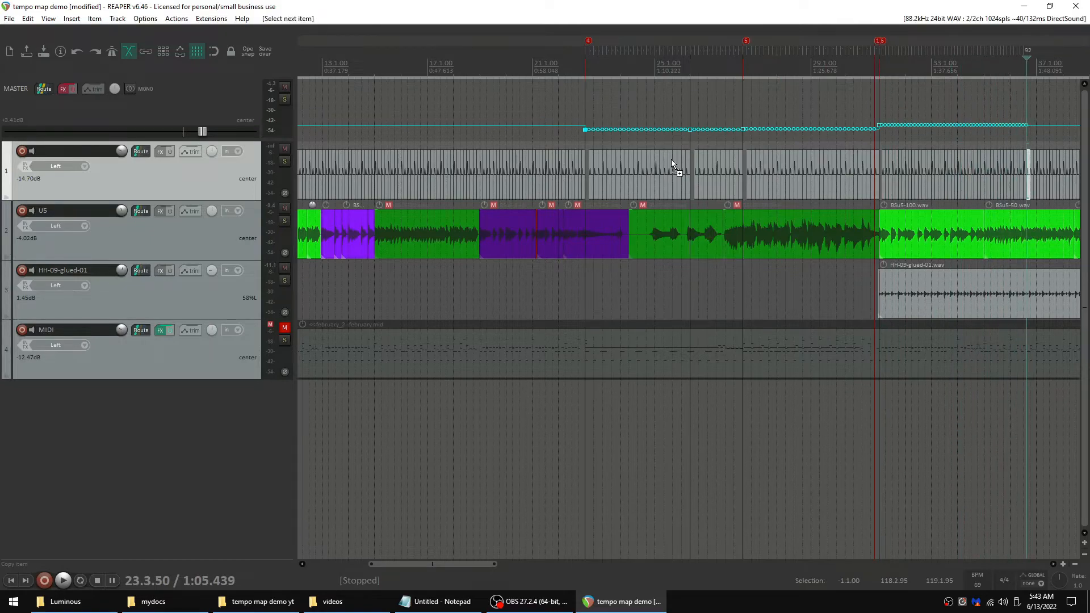
key(ctrl+t)
key(ctrl+t)
key(ctrl+t)
key(ctrl+t)
key(ctrl+t)
key(ctrl+t)
key(ctrl+t)
key(ctrl+t)
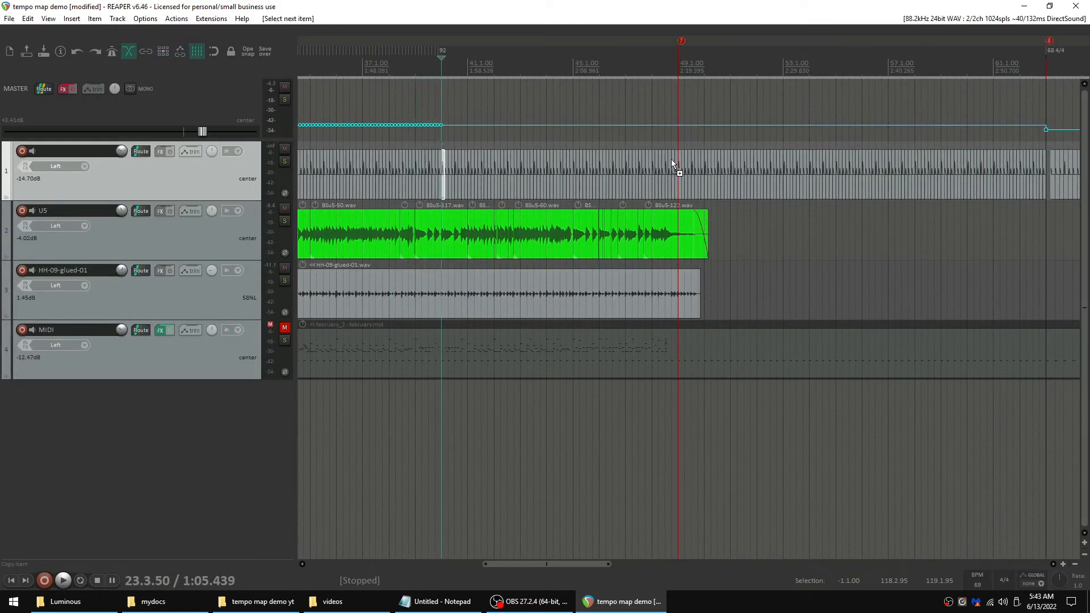
key(ctrl+t)
key(ctrl+t)
key(ctrl+t)
key(ctrl+t)
key(ctrl+t)
key(ctrl+t)
key(ctrl+t)
key(ctrl+t)
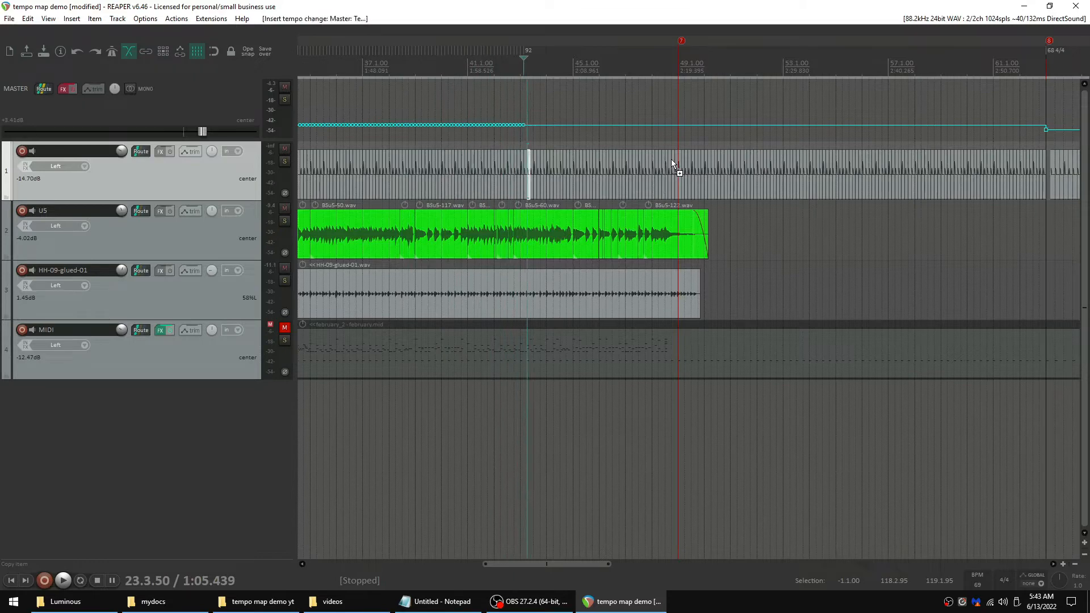
key(ctrl+t)
key(ctrl+t)
key(ctrl+t)
key(ctrl+t)
key(ctrl+t)
key(ctrl+t)
key(ctrl+t)
key(ctrl+t)
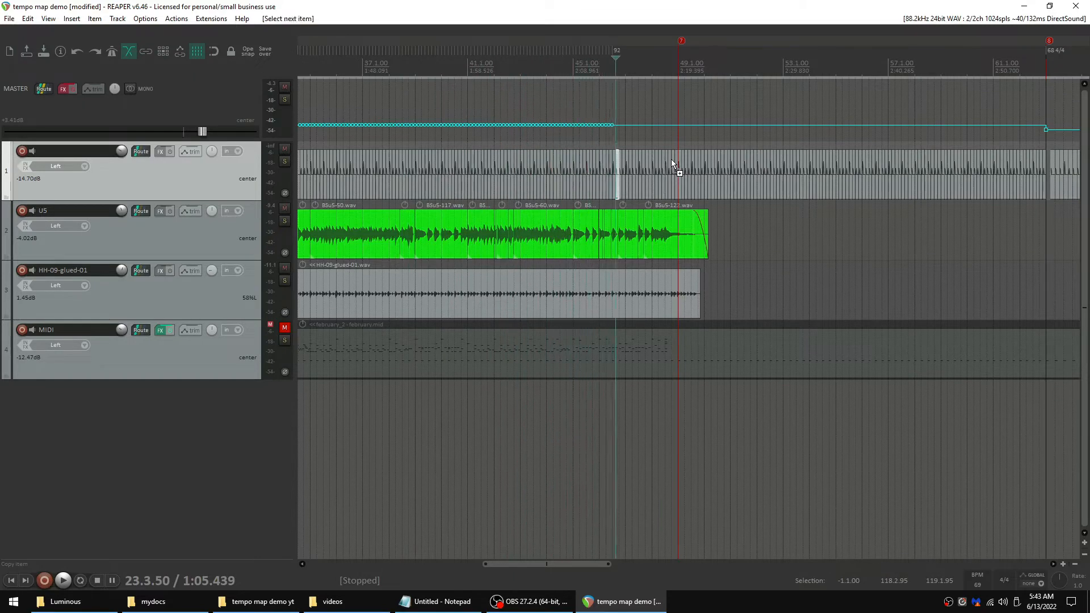
key(ctrl+t)
key(ctrl+t)
key(ctrl+t)
key(ctrl+t)
key(ctrl+t)
key(ctrl+t)
key(ctrl+t)
key(ctrl+t)
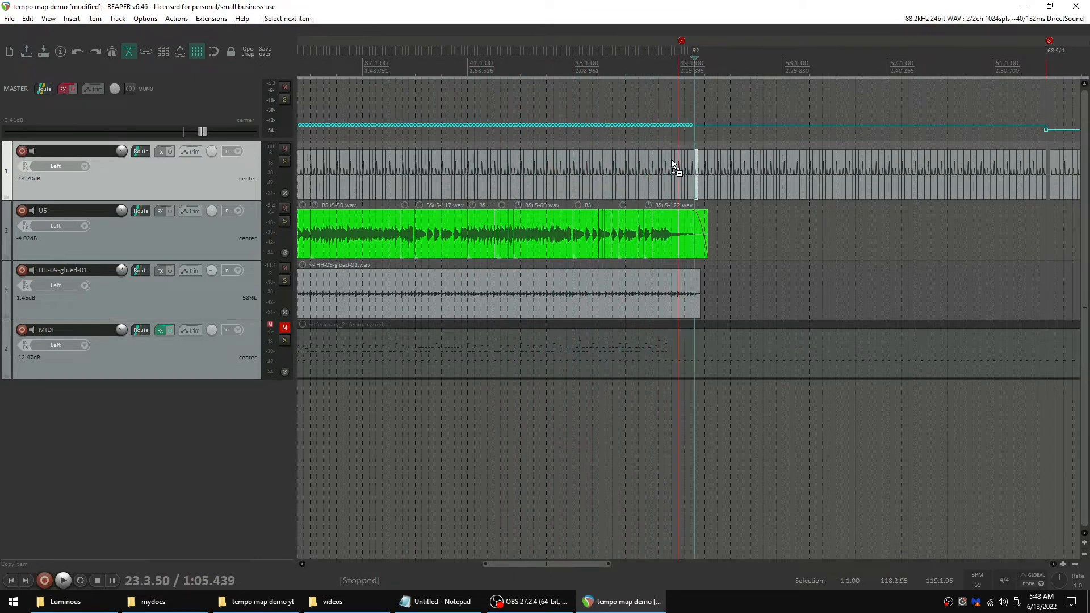
key(ctrl+t)
key(ctrl+t)
key(ctrl+t)
key(ctrl+t)
key(ctrl+t)
key(ctrl+t)
key(ctrl+t)
key(ctrl+t)
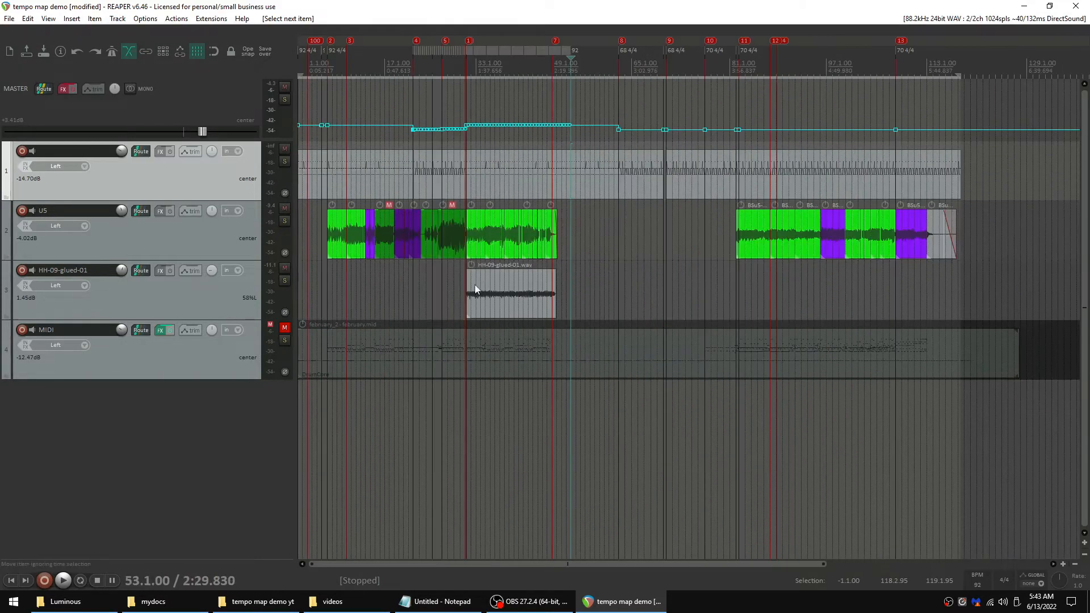
Open dynamic splitting for the HH-09-glued-01.wav item on track 3 and hide the arrange grid lines
scroll(475, 289, up, 5)
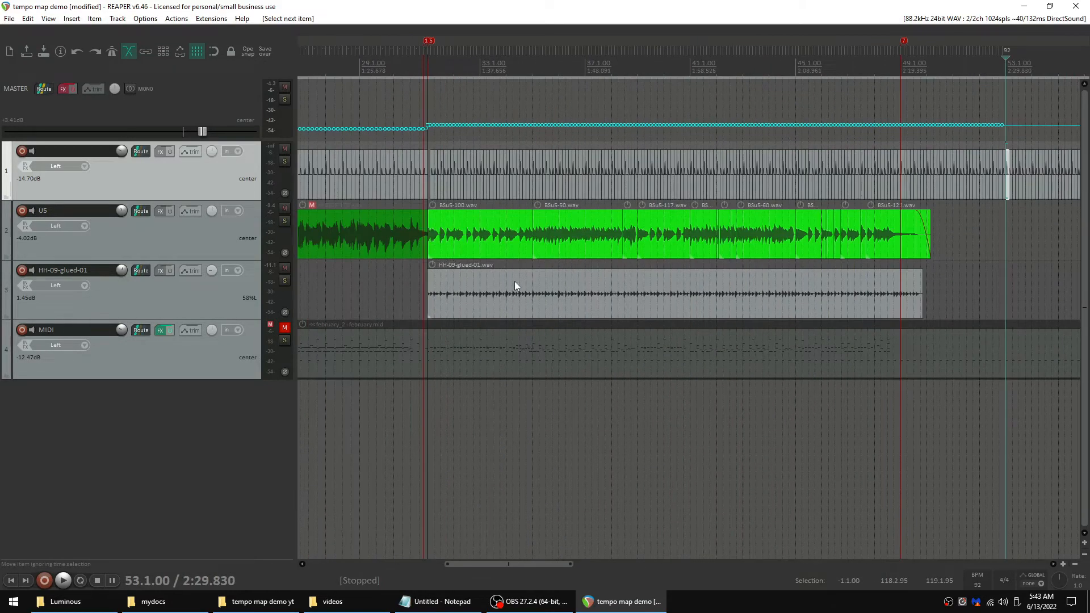
click(514, 286)
key(d)
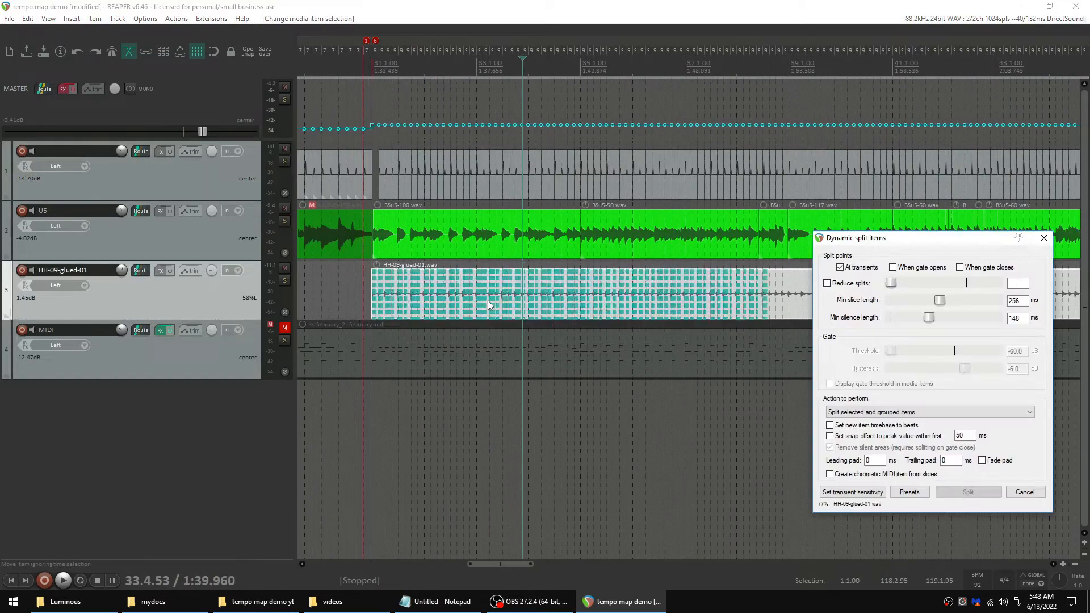
scroll(642, 287, up, 4)
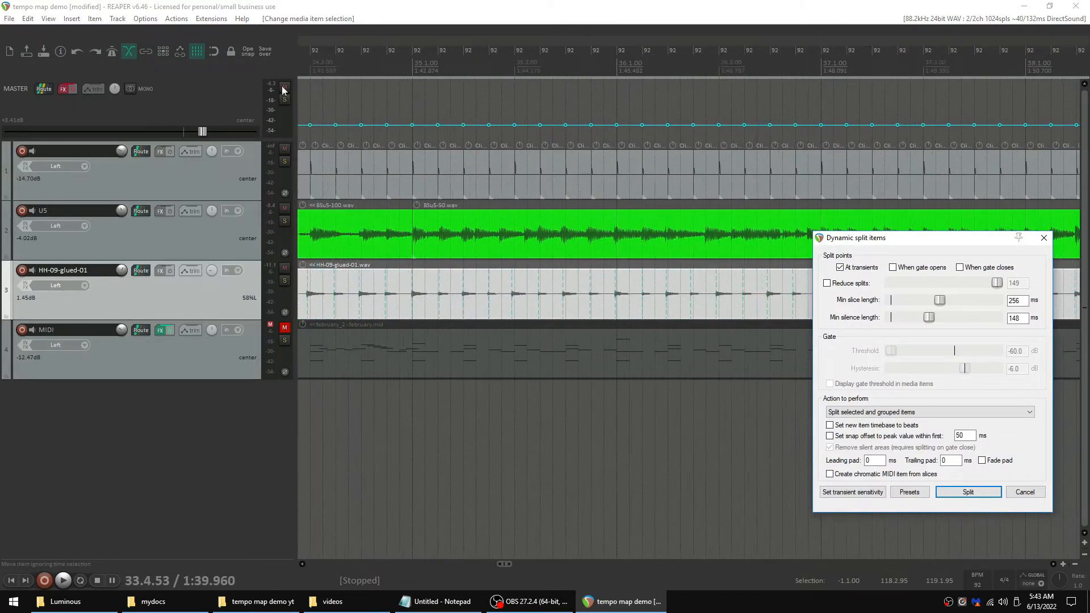
click(196, 55)
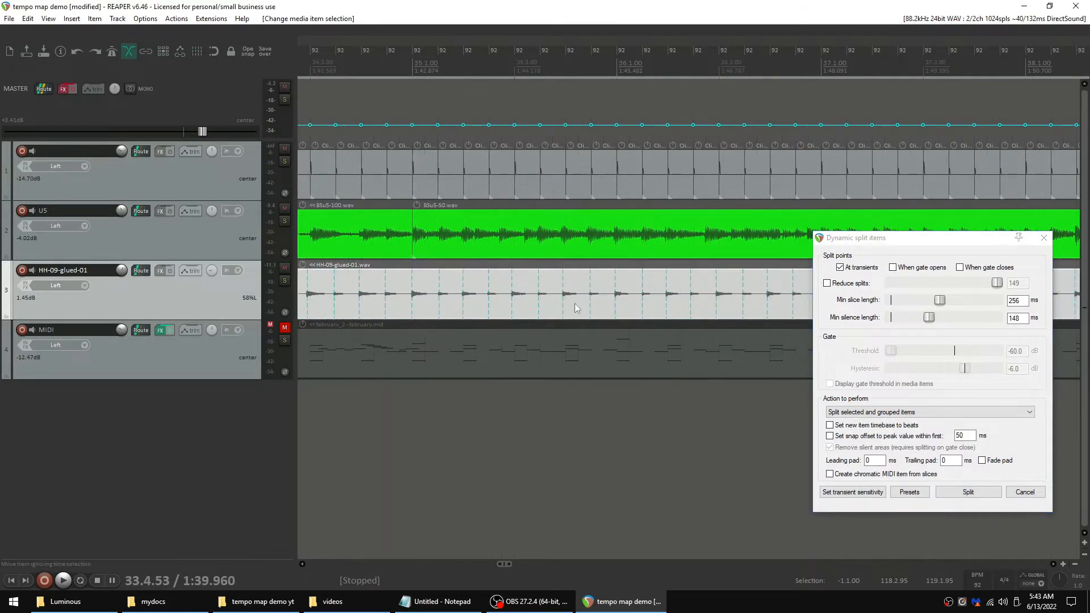
Examine how closely the proposed split points match the hi-hat transients at several places in the HH-09-glued-01.wav item
scroll(537, 302, up, 4)
scroll(549, 309, up, 4)
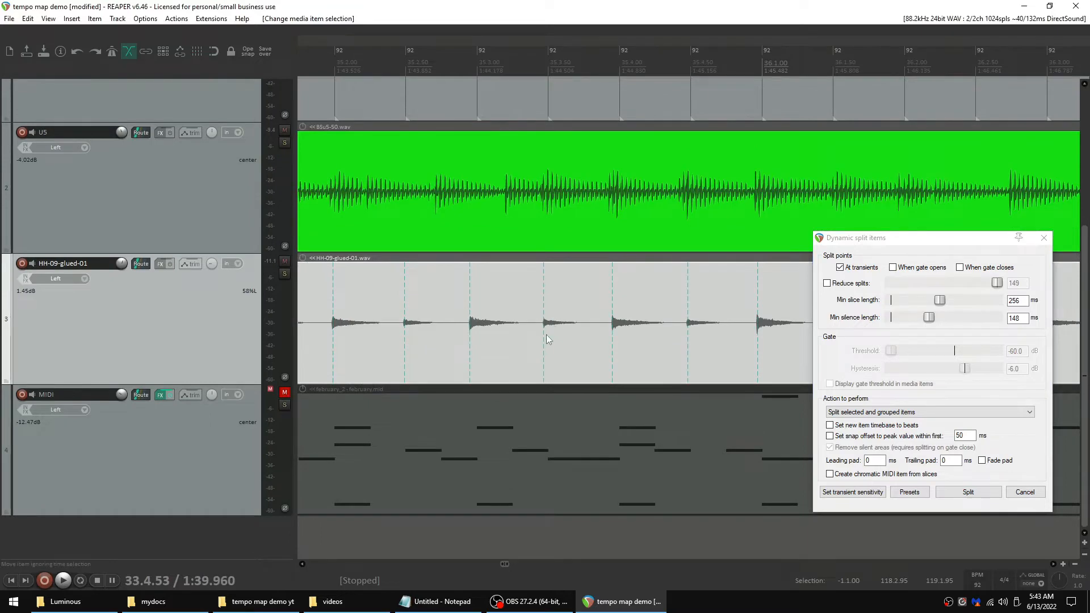
scroll(546, 336, up, 10)
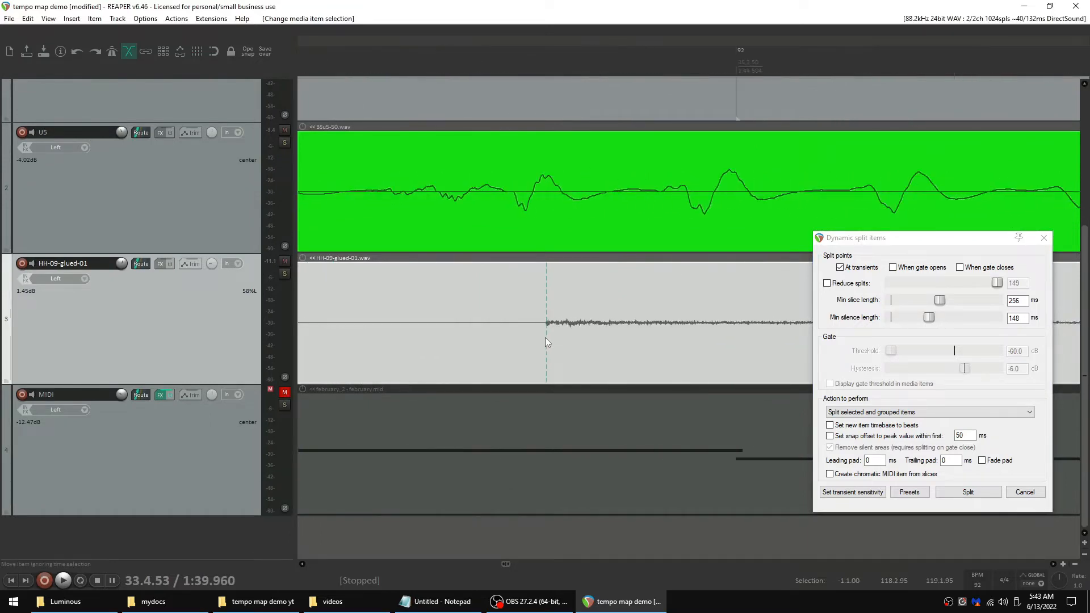
scroll(544, 337, down, 8)
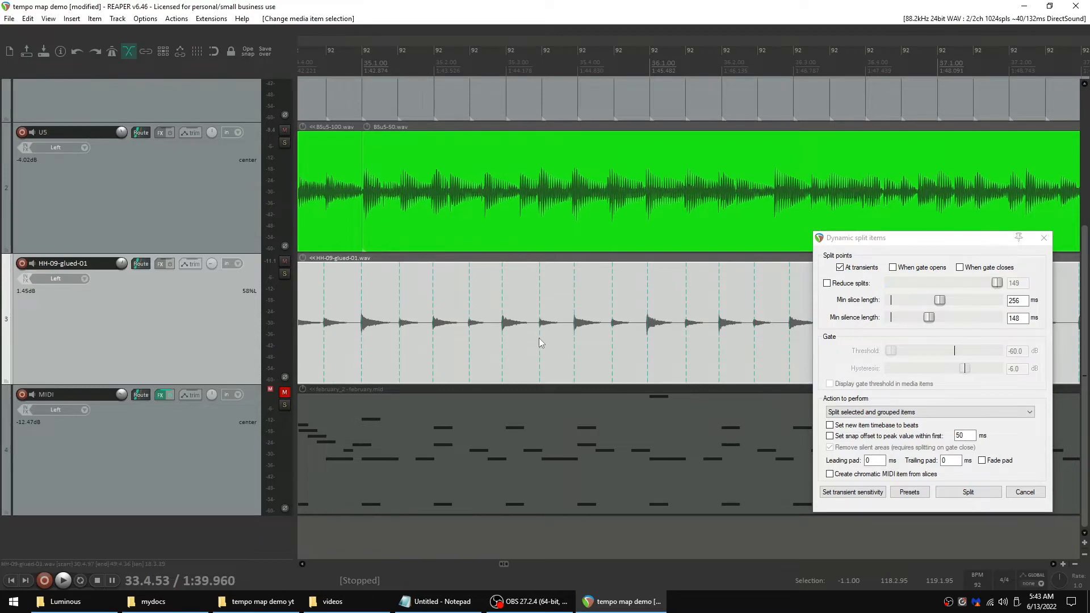
scroll(539, 339, up, 5)
scroll(577, 346, up, 12)
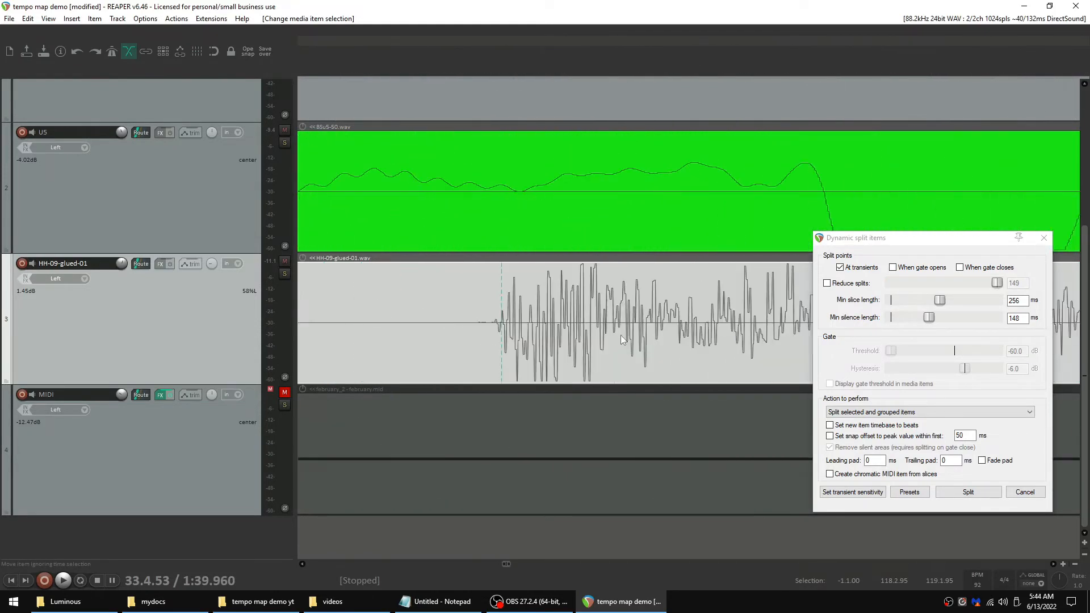
scroll(621, 335, down, 10)
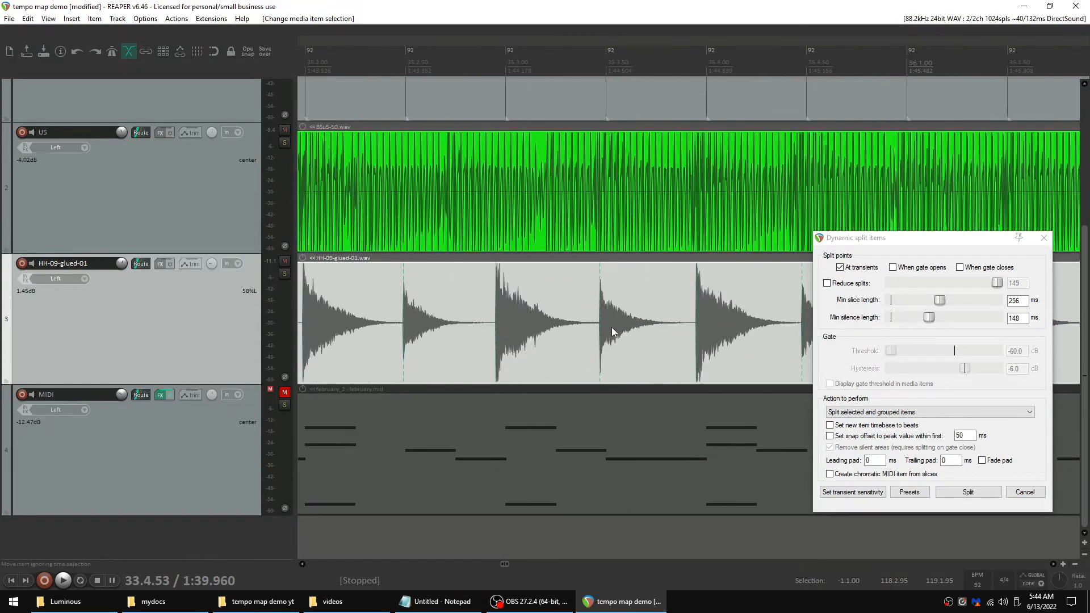
scroll(568, 334, up, 6)
scroll(566, 335, down, 2)
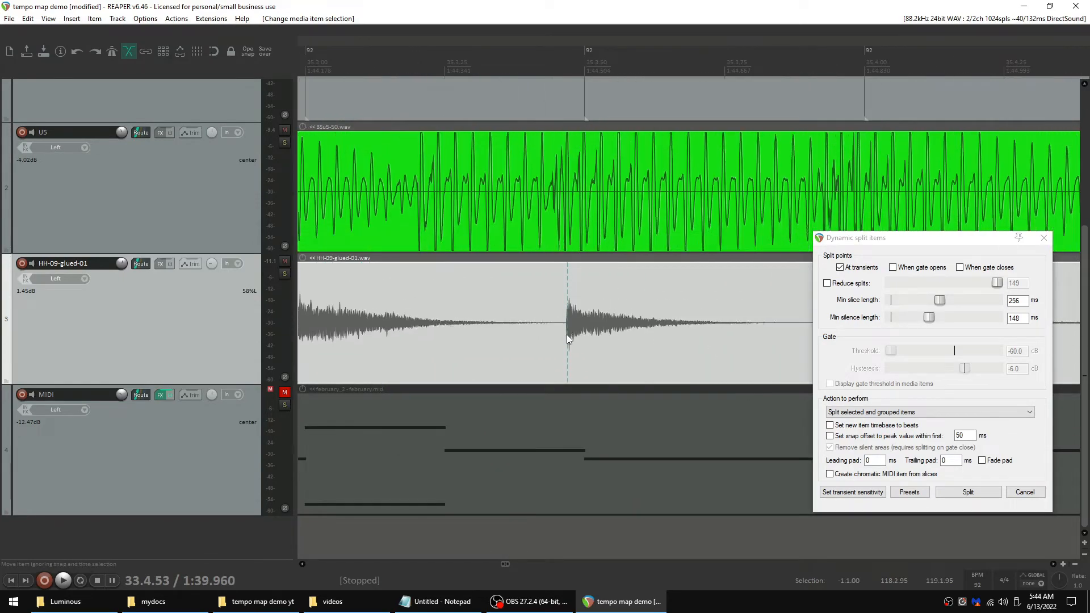
scroll(567, 335, down, 12)
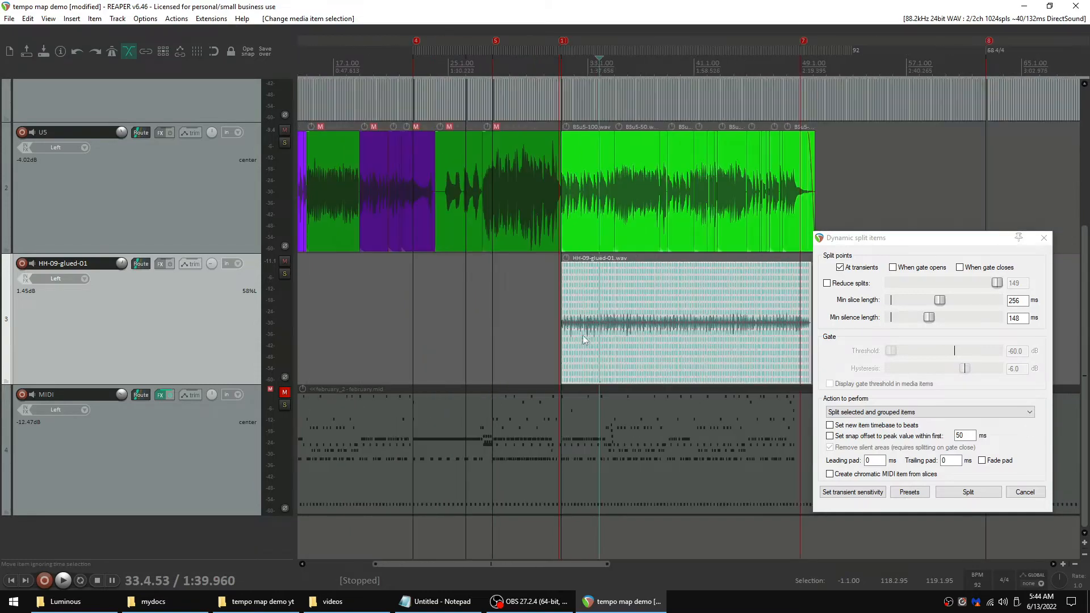
scroll(582, 334, up, 15)
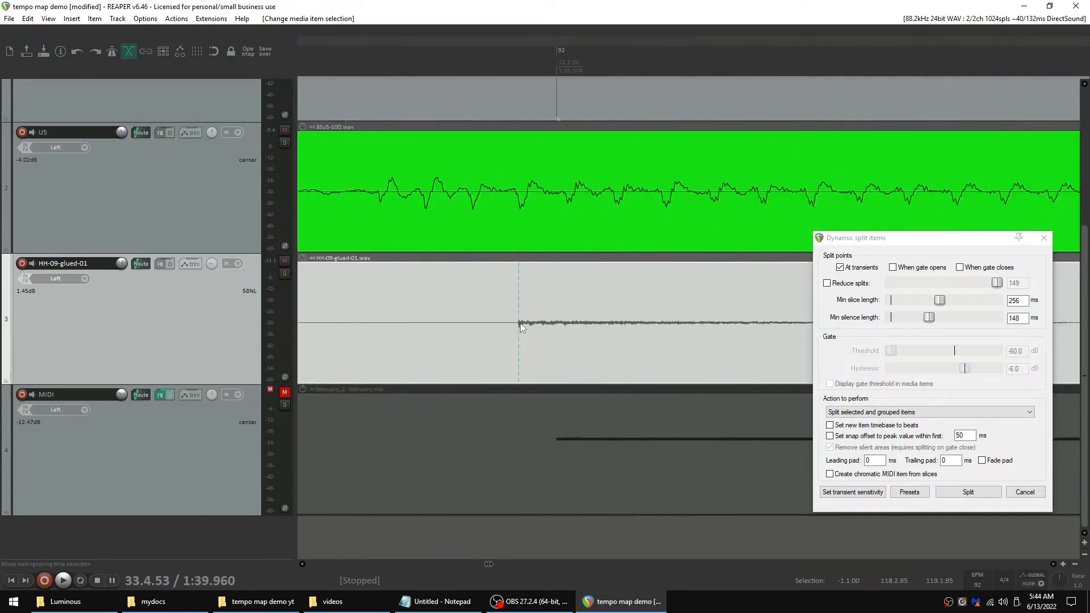
Split the HH-09-glued-01.wav item at its detected transients
scroll(520, 322, down, 8)
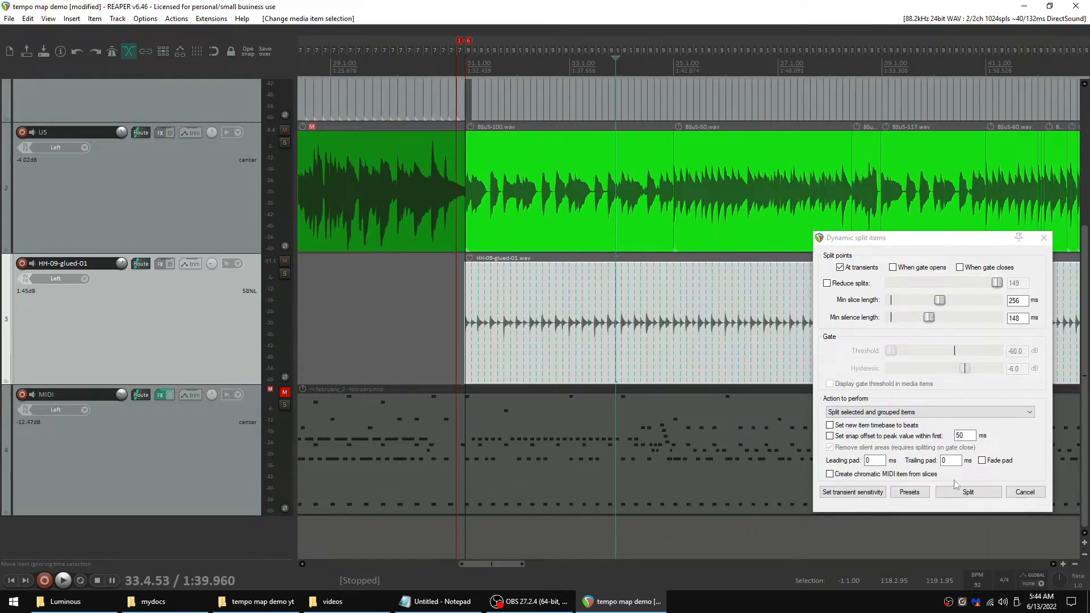
click(968, 492)
scroll(488, 343, up, 5)
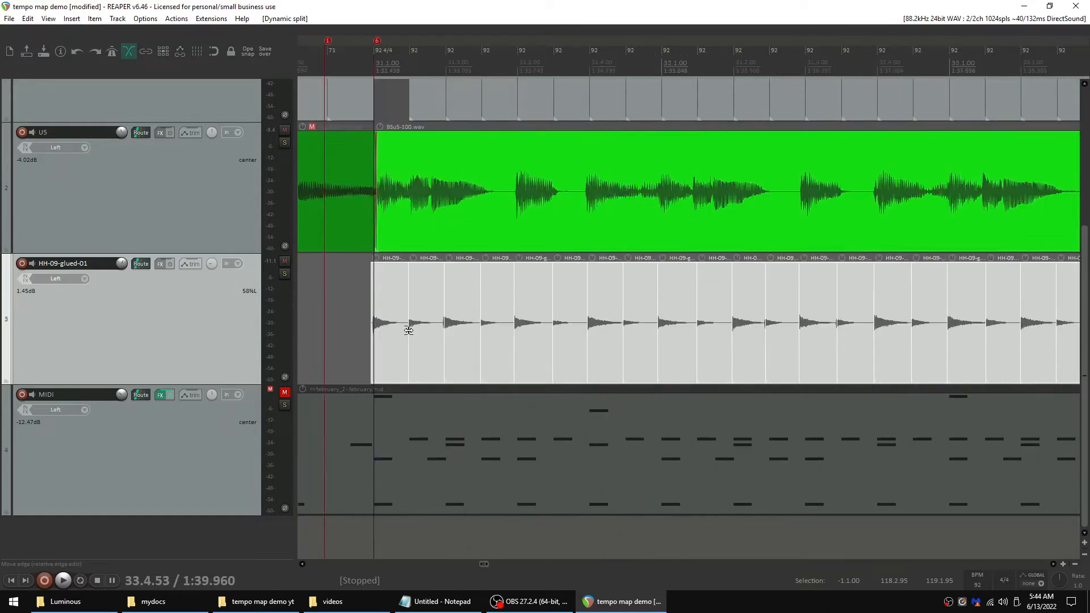
Split the first hi-hat slice at the onset of its first hit and delete the silent piece before it
scroll(409, 330, up, 3)
click(345, 334)
scroll(345, 333, up, 10)
scroll(402, 335, up, 4)
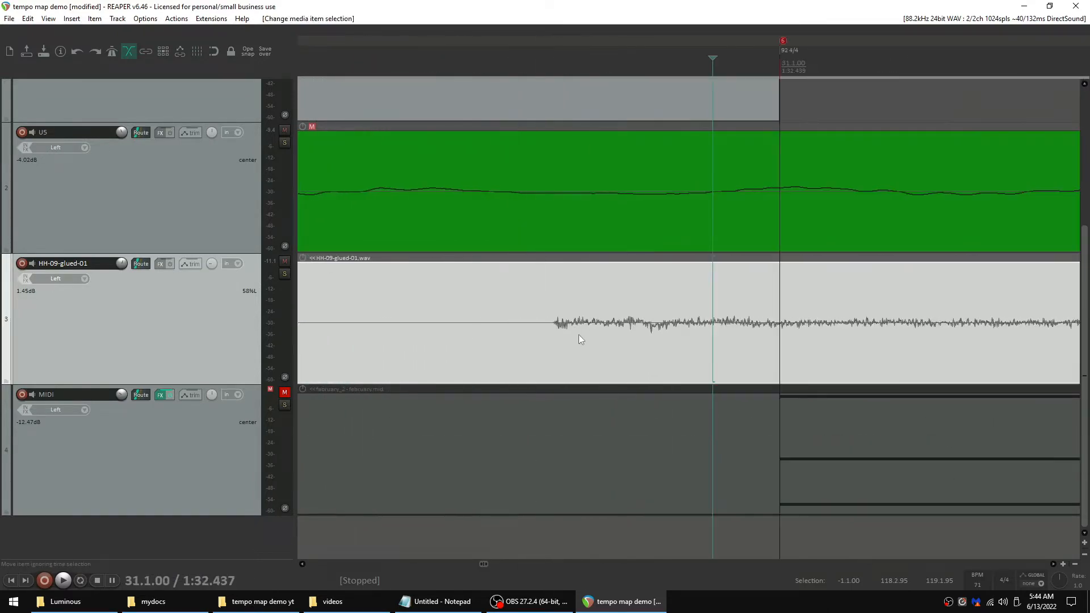
click(556, 332)
key(s)
scroll(539, 340, down, 12)
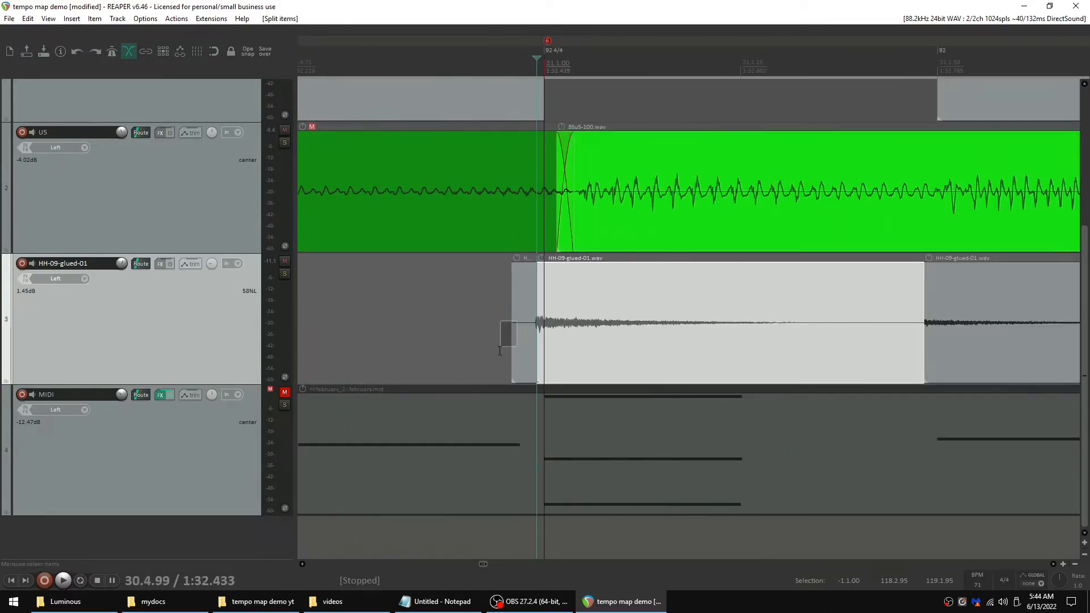
key(Delete)
Review the component actions of the custom action "tempo map new measure" and close the action windows
scroll(429, 331, down, 10)
scroll(424, 330, down, 4)
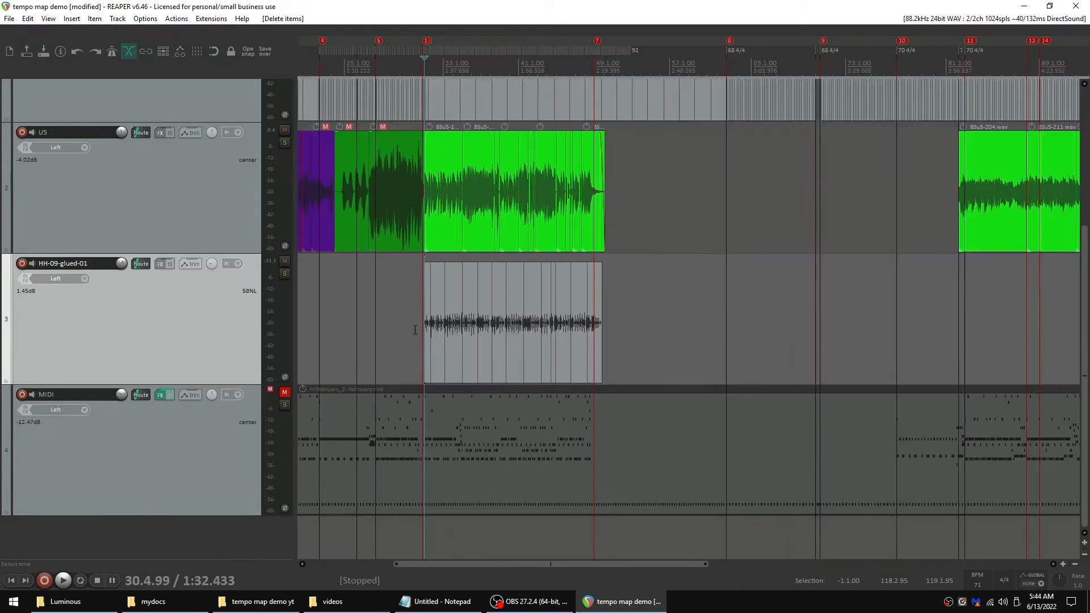
scroll(442, 316, down, 4)
scroll(434, 263, up, 3)
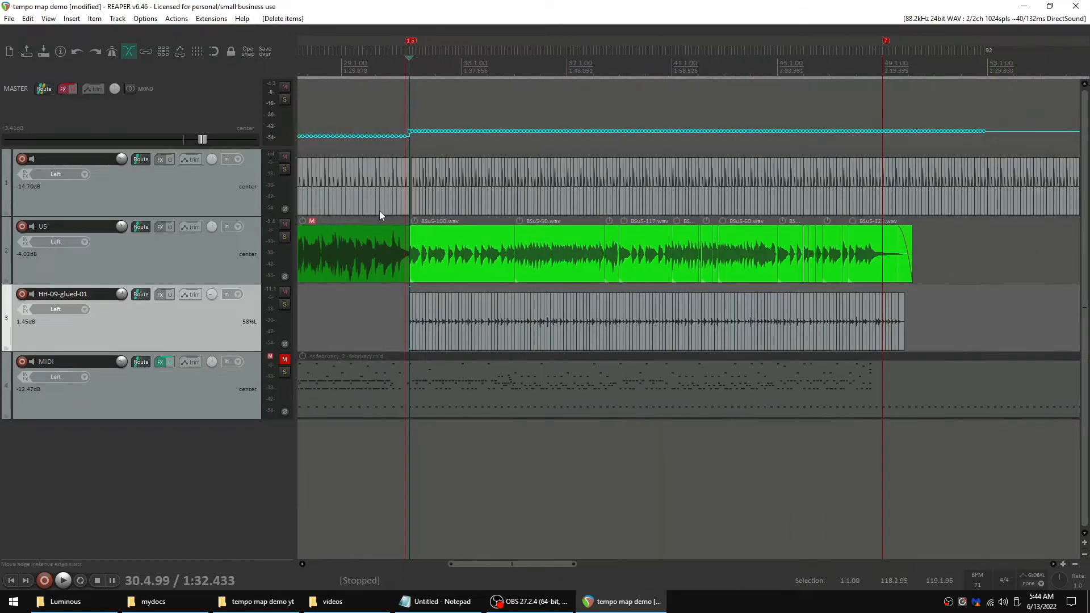
click(180, 18)
click(188, 30)
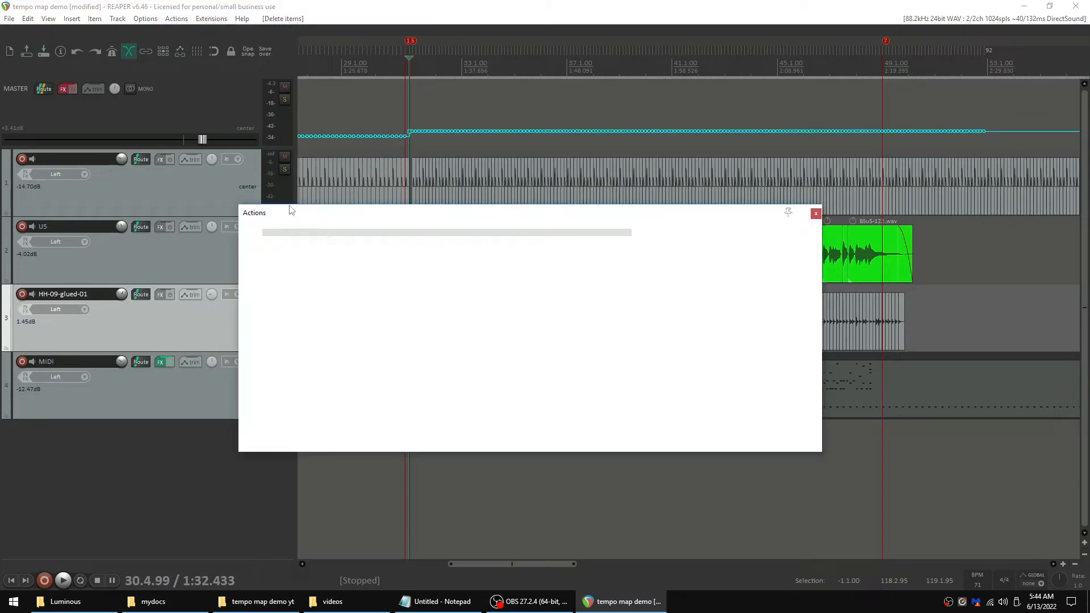
click(280, 282)
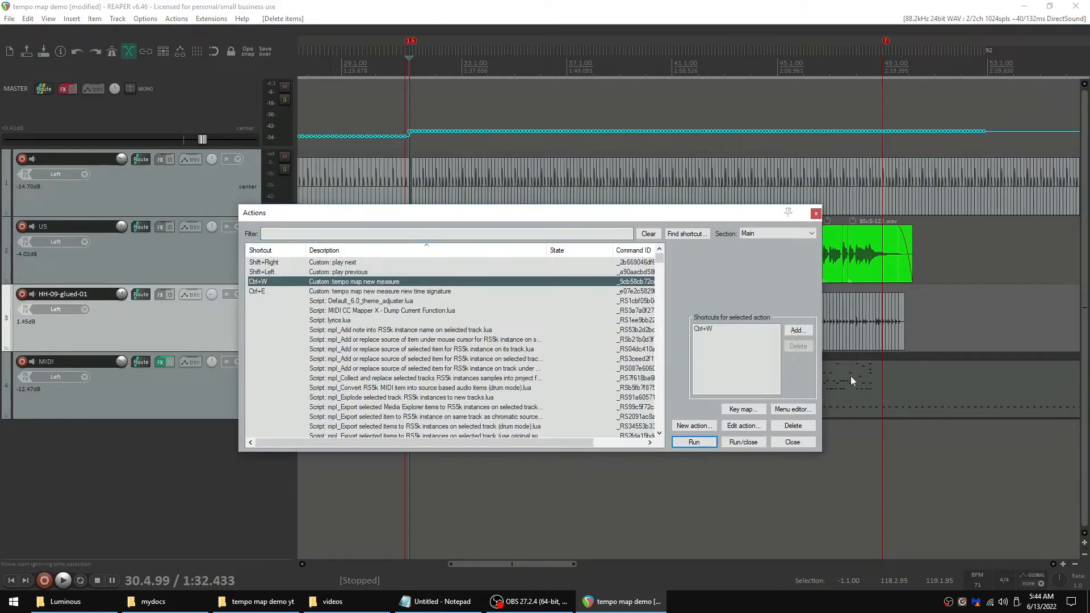
click(743, 425)
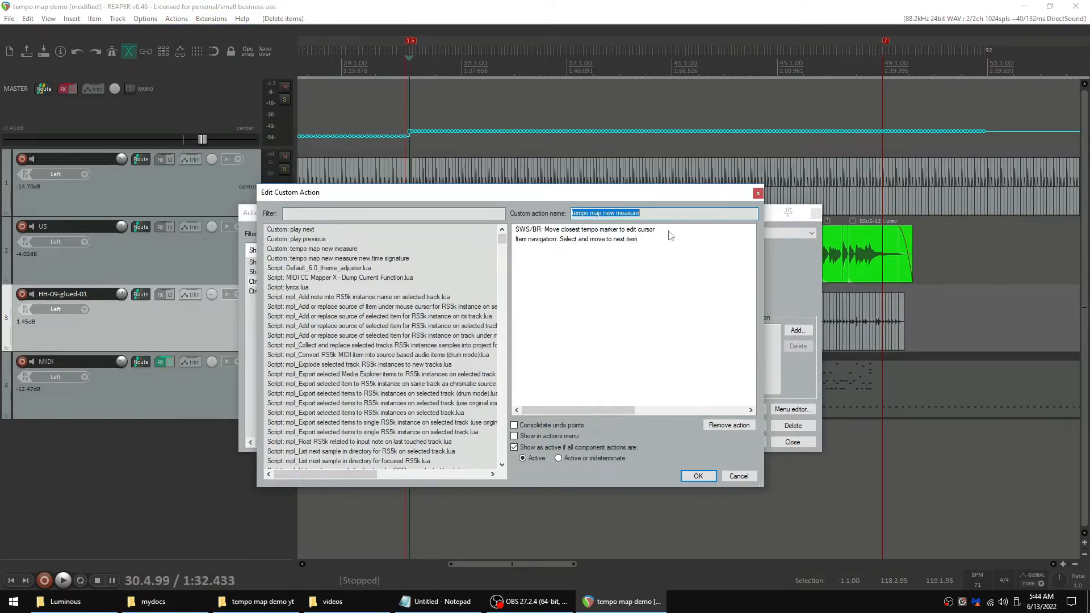
click(758, 193)
click(815, 214)
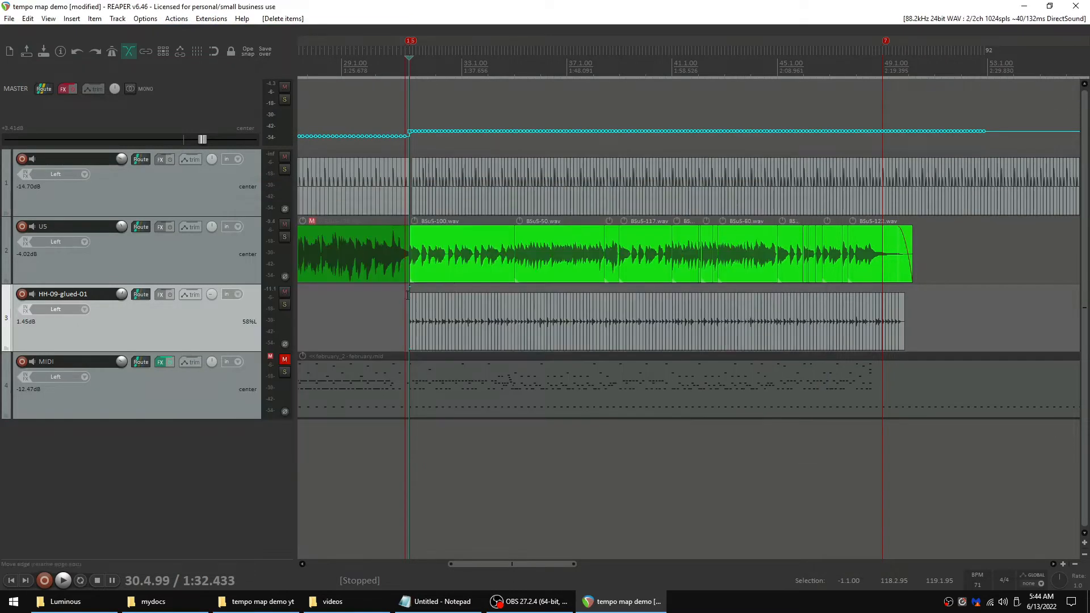
Move the tempo marker at 31.1.00 to the start of the first hi-hat slice and advance to the next slice
scroll(414, 301, up, 5)
scroll(414, 301, up, 4)
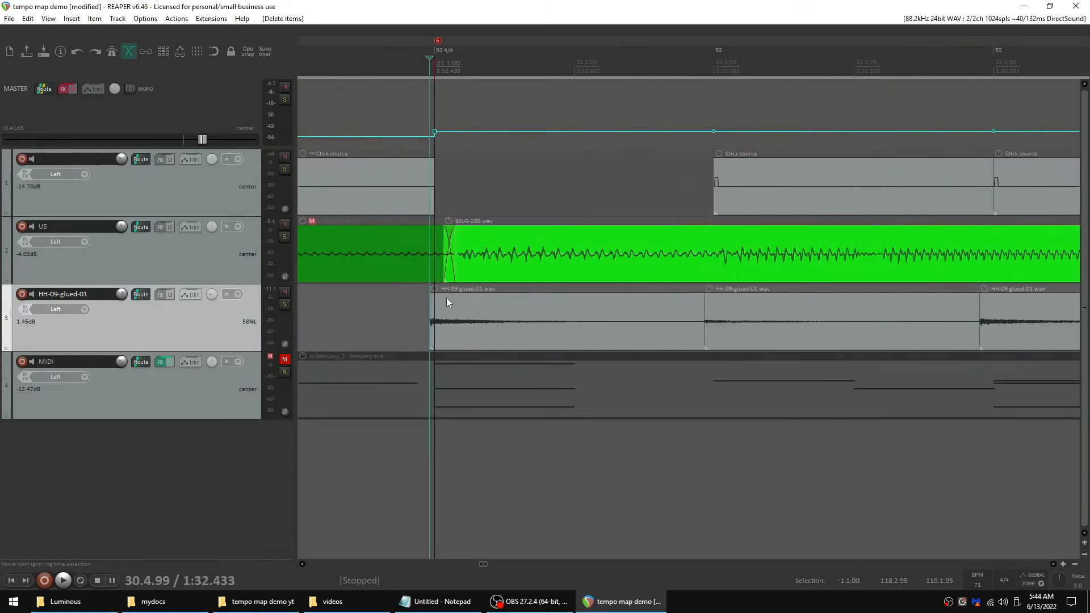
click(438, 314)
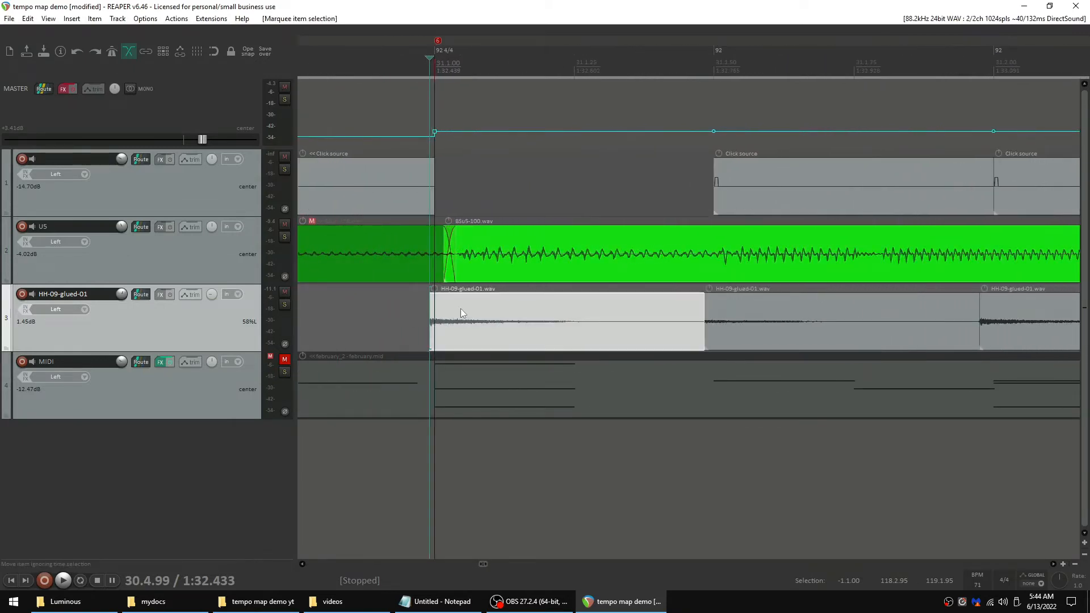
click(782, 315)
key(ctrl+Left)
key(ctrl+Left)
key(ctrl+Right)
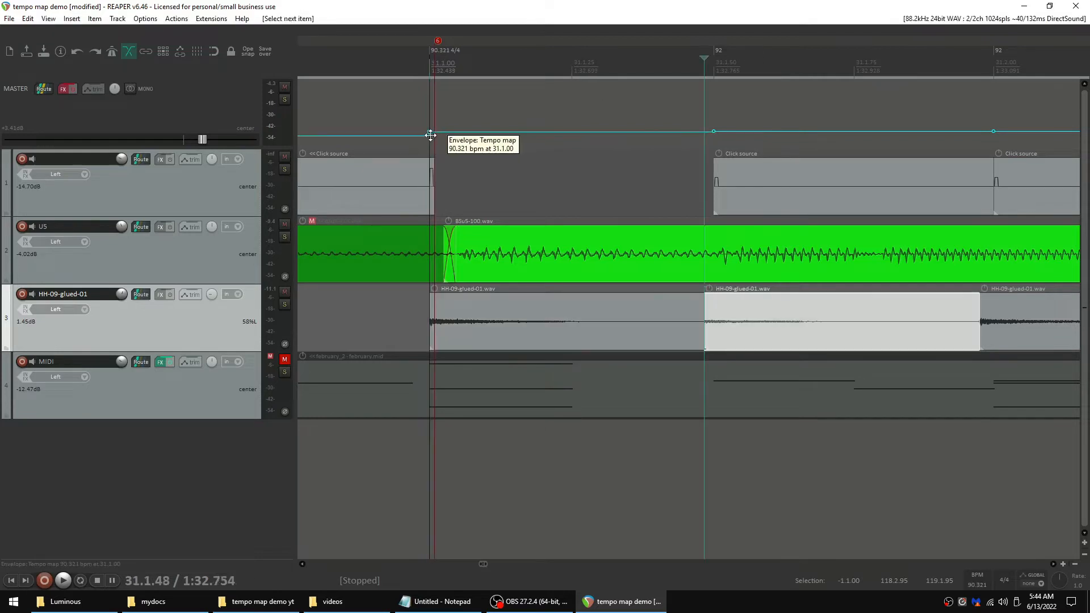
Align the tempo marker at 31.1.50 to the start of the second hi-hat slice and turn on the grid lines
key(ctrl+Right)
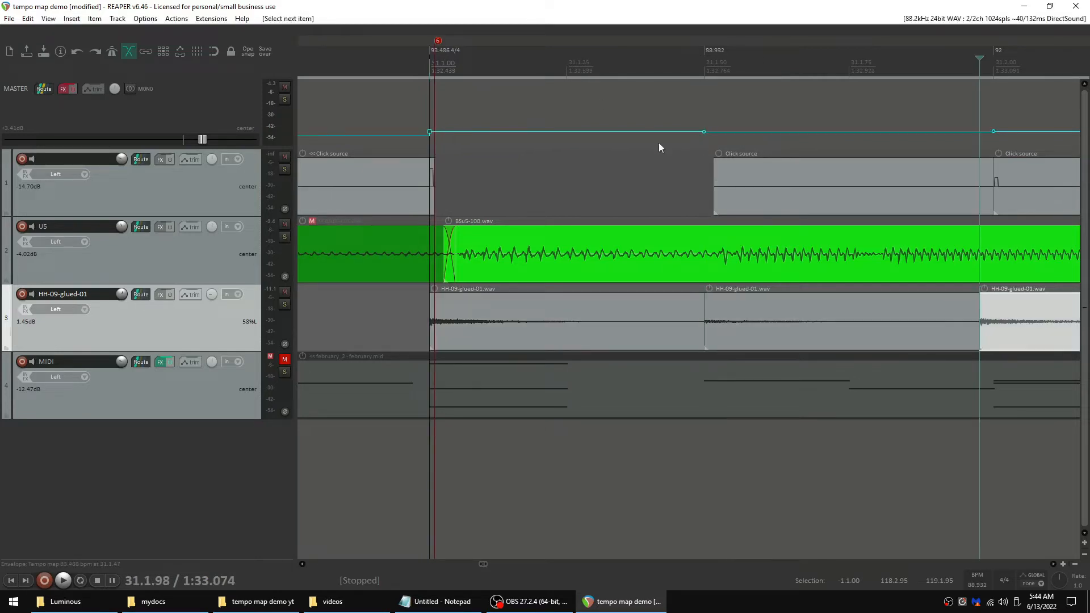
scroll(612, 134, down, 5)
click(196, 51)
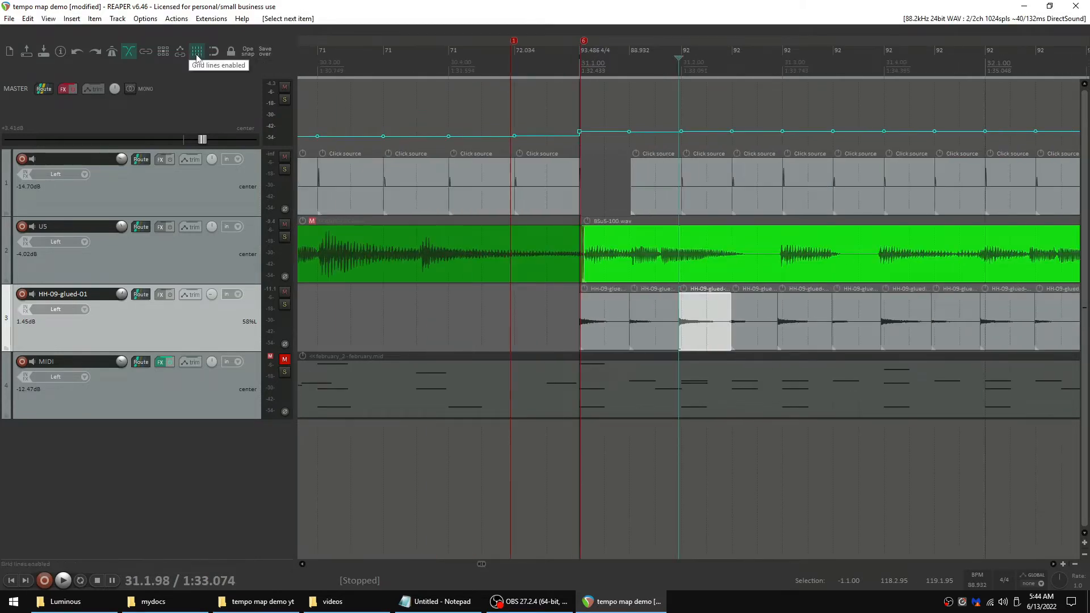
Align each tempo marker from 31.2.00 through 32.1.00 to the start of its matching hi-hat slice, advancing slice by slice
scroll(603, 149, up, 5)
key(ctrl+Right)
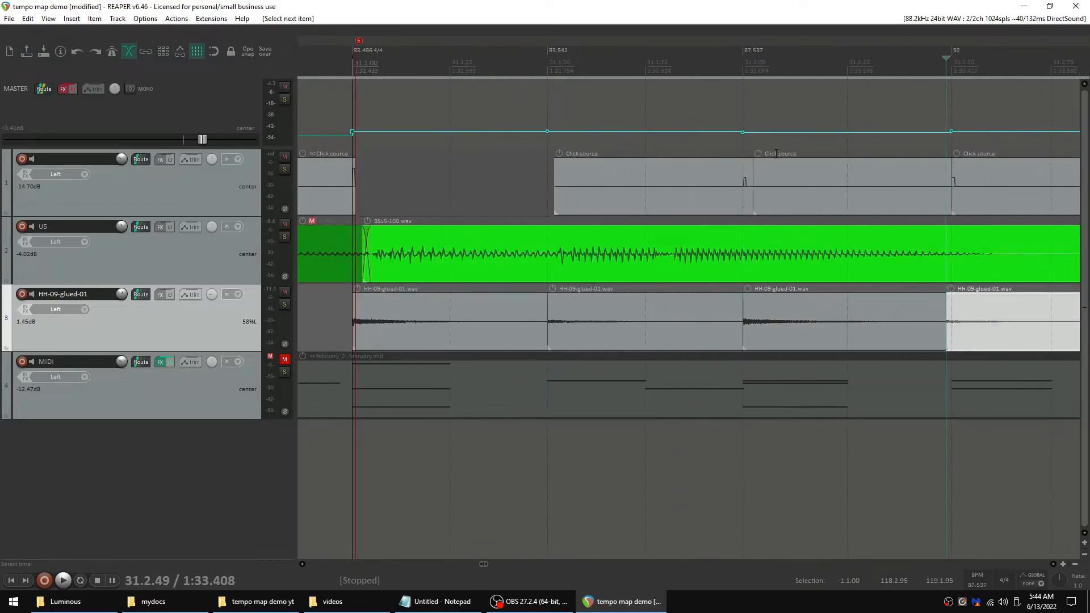
scroll(685, 149, up, 3)
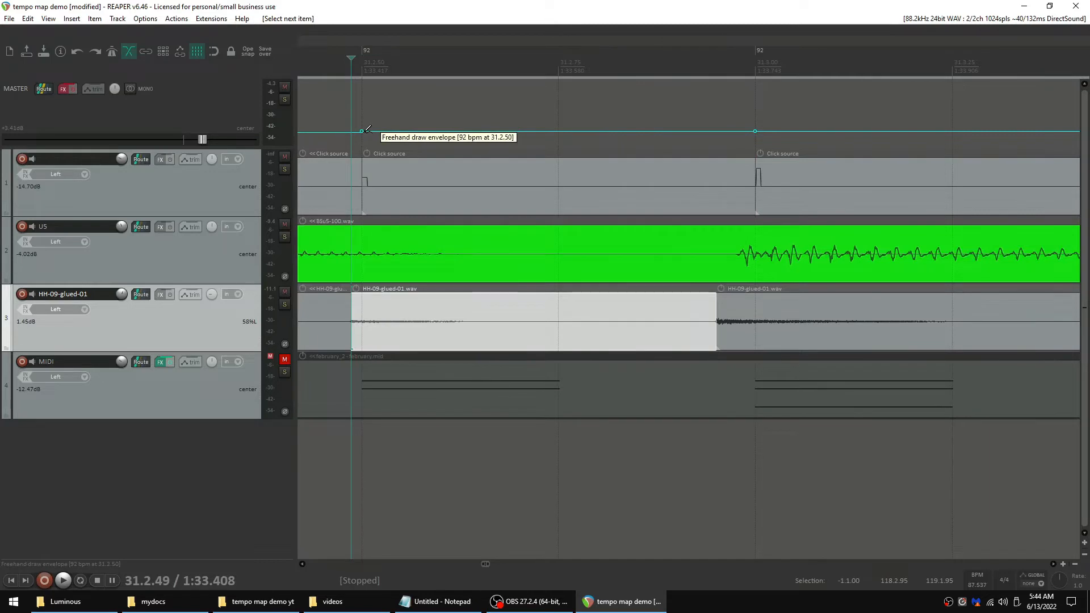
key(ctrl+Right)
key(ctrl+Right)
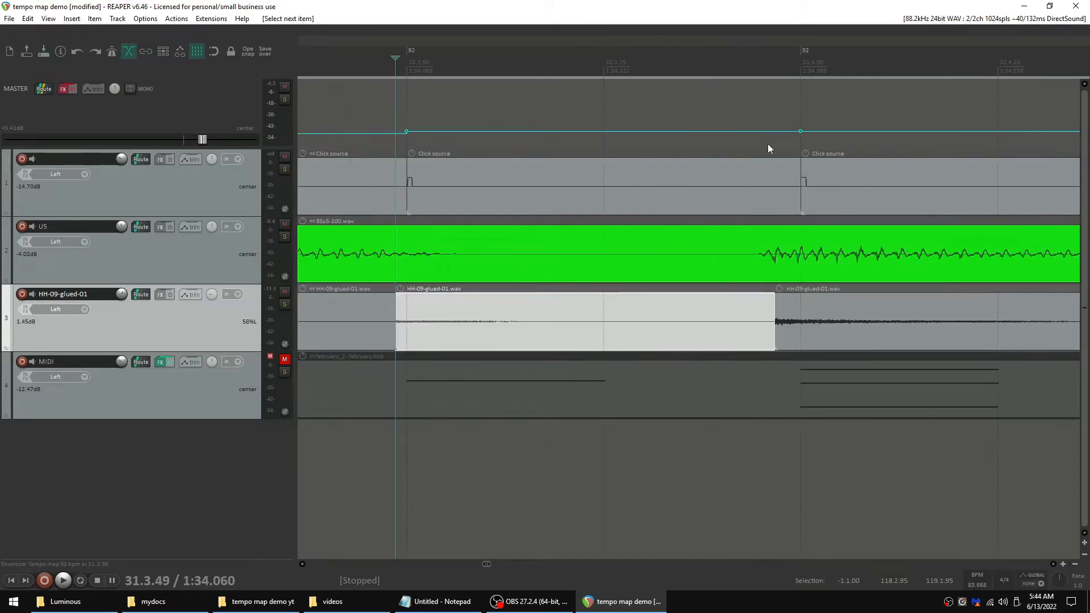
key(ctrl+Right)
key(ctrl+Right)
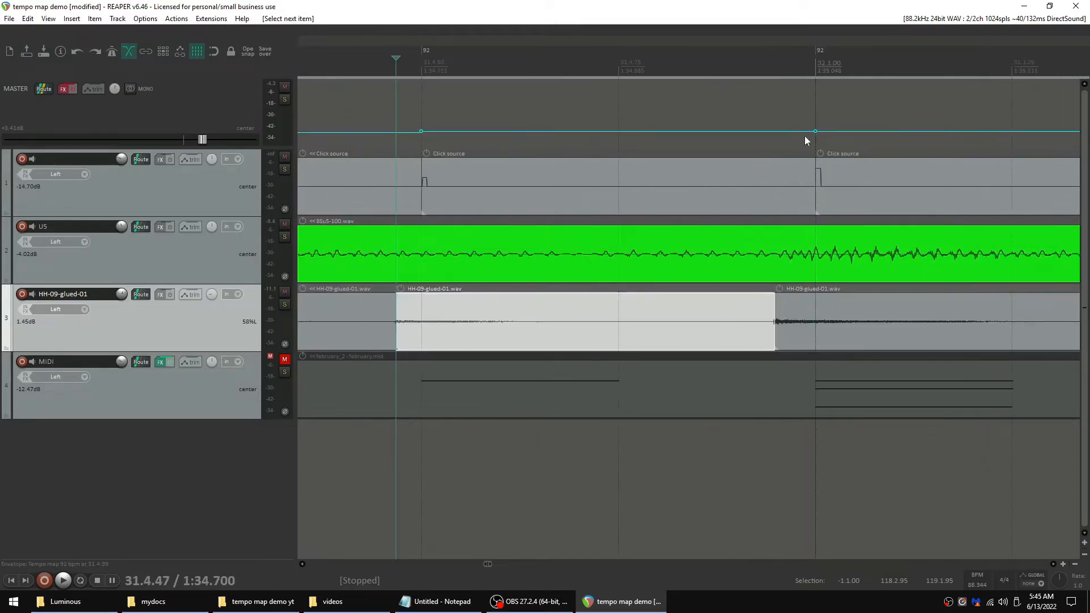
key(ctrl+Right)
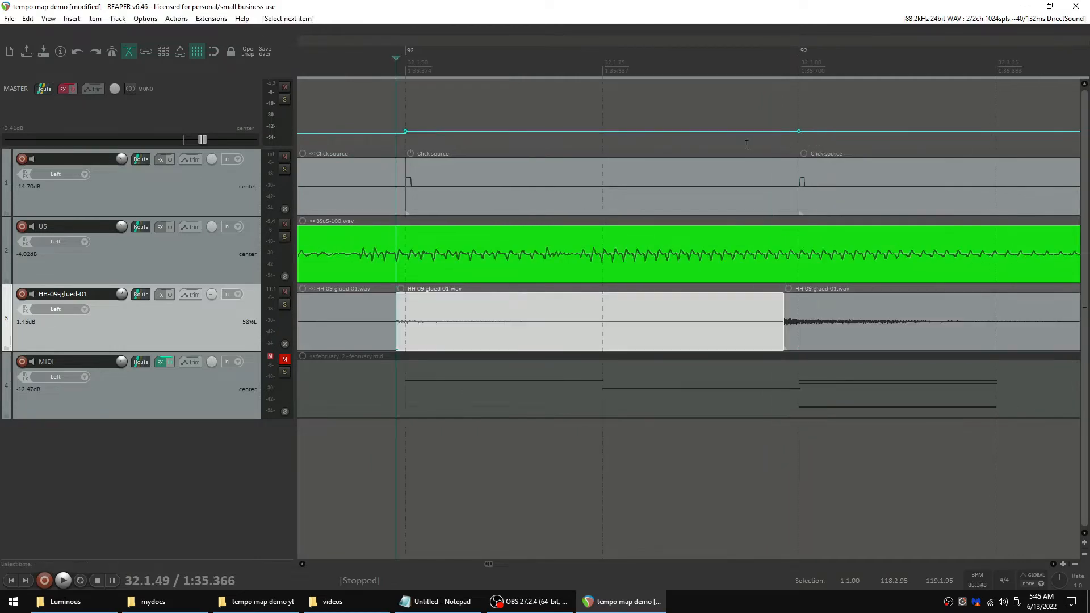
Align all remaining tempo markers from 32.1.50 to 49.3.50 to their hi-hat slices, continuing through the last slice
scroll(746, 144, down, 10)
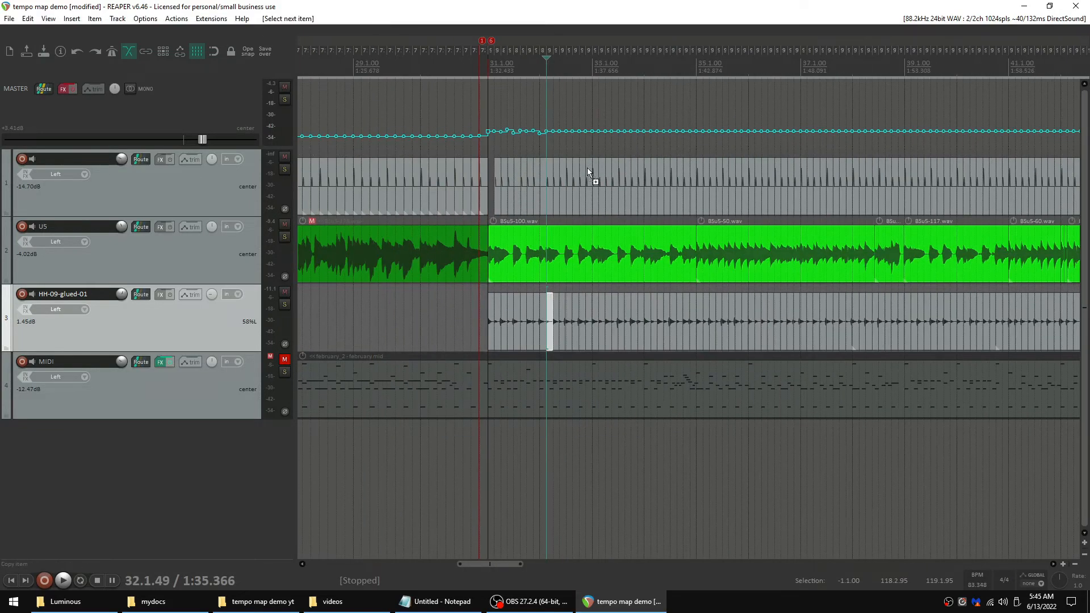
key(ctrl+Right)
key(ctrl+Right)
key(ctrl+Right)
key(ctrl+Right)
key(ctrl+Right)
key(ctrl+Right)
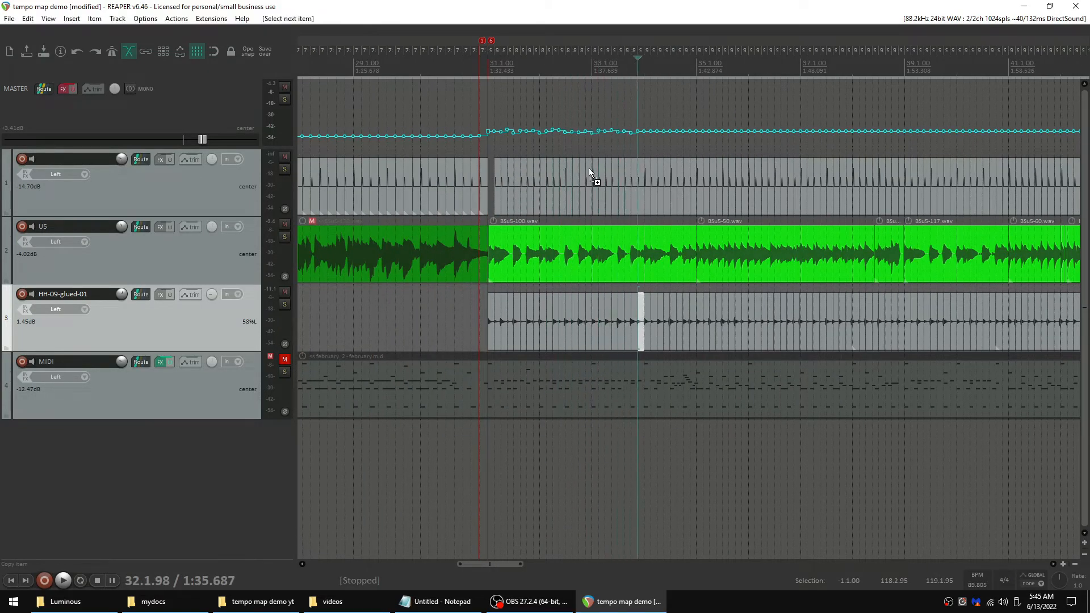
key(ctrl+Right)
key(ctrl+Right)
key(ctrl+Right)
key(ctrl+Right)
key(ctrl+Right)
key(ctrl+Right)
key(ctrl+Right)
key(ctrl+Right)
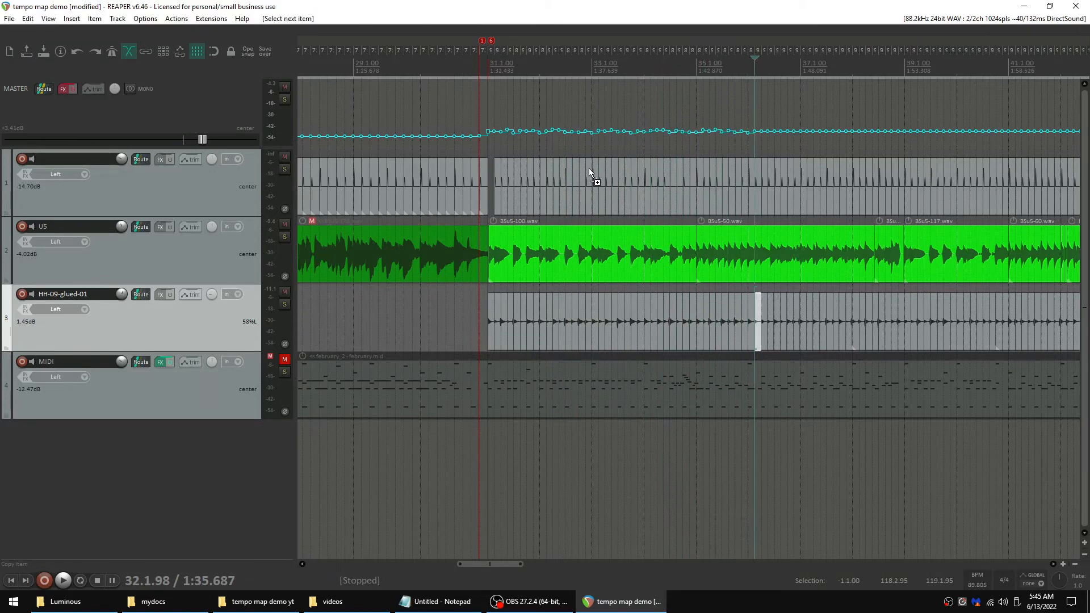
key(ctrl+Right)
key(ctrl+Right)
key(ctrl+Right)
key(ctrl+Right)
key(ctrl+Right)
key(ctrl+Right)
key(ctrl+Right)
key(ctrl+Right)
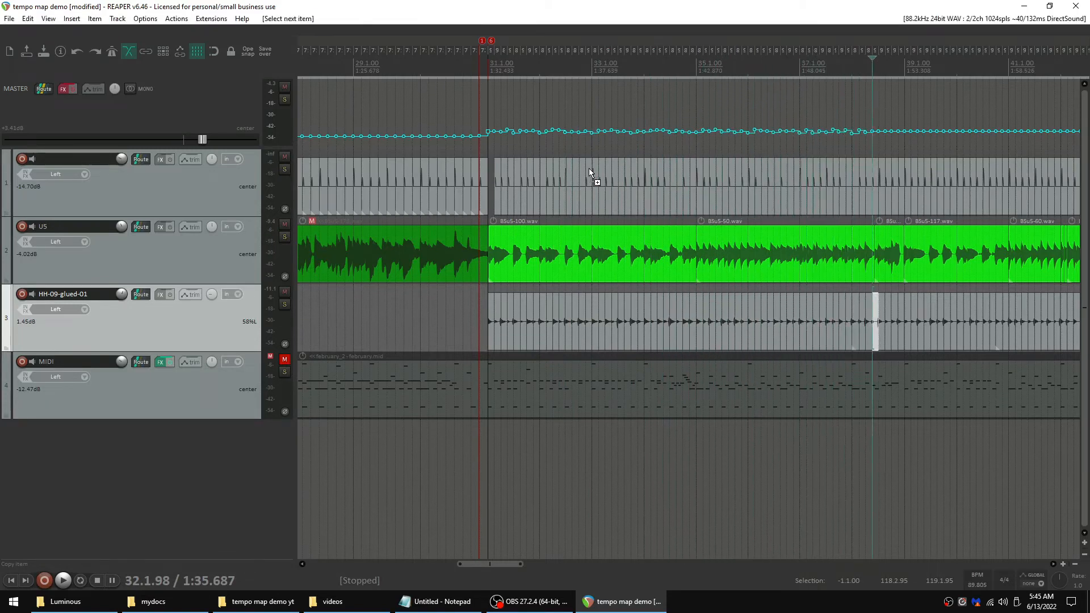
key(ctrl+Right)
key(ctrl+Right)
key(ctrl+Right)
key(ctrl+Right)
key(ctrl+Right)
key(ctrl+Right)
key(ctrl+Right)
key(ctrl+Right)
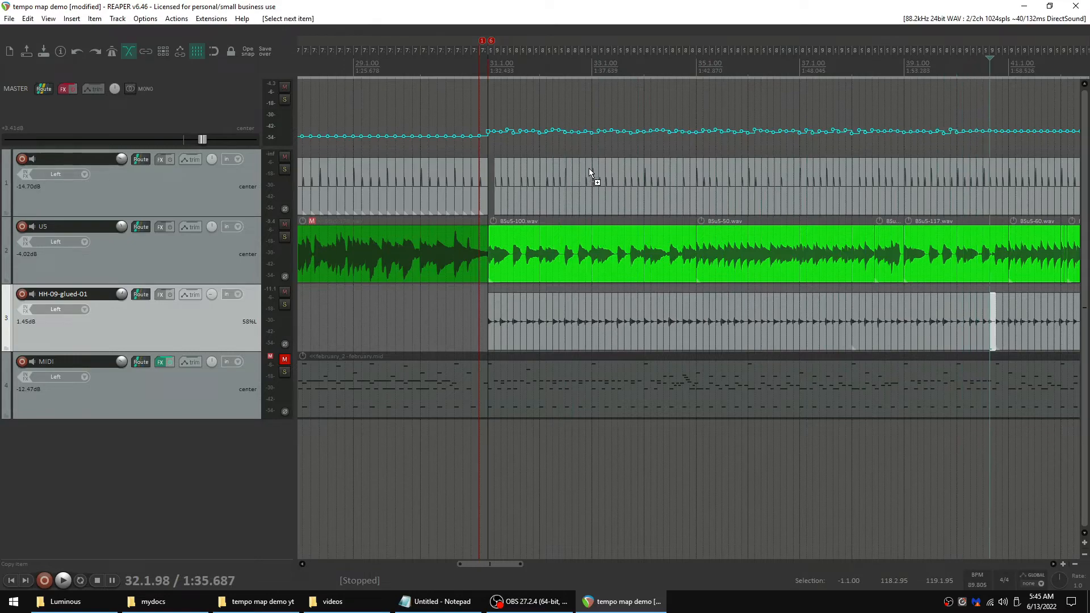
key(ctrl+Right)
key(ctrl+Right)
key(ctrl+Right)
key(ctrl+Right)
key(ctrl+Right)
key(ctrl+Right)
key(ctrl+Right)
key(ctrl+Right)
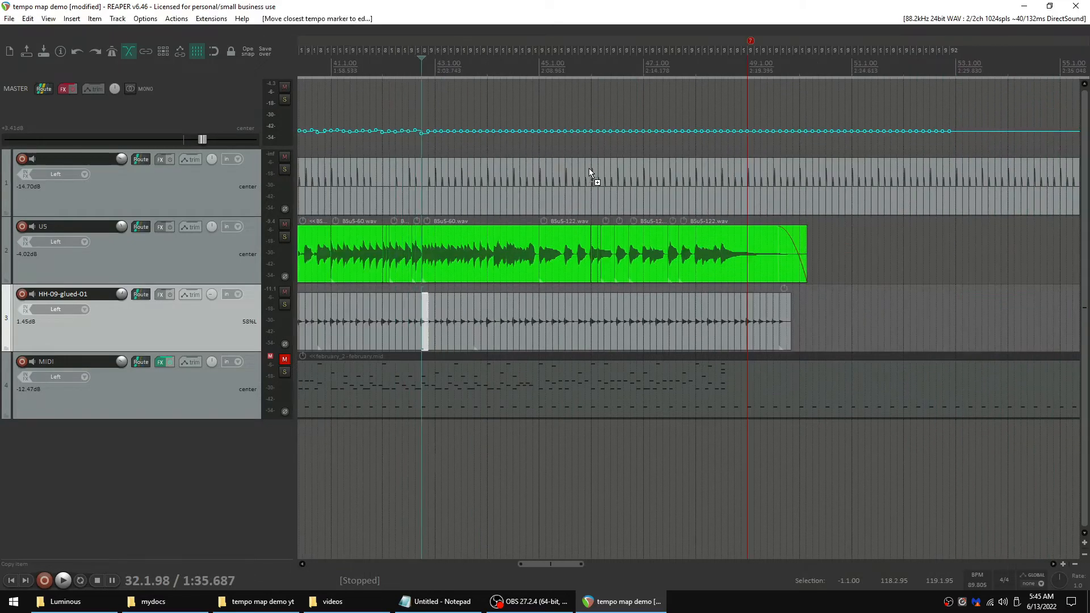
key(ctrl+Right)
key(ctrl+Right)
key(ctrl+Right)
key(ctrl+Right)
key(ctrl+Right)
key(ctrl+Right)
key(ctrl+Right)
key(ctrl+Right)
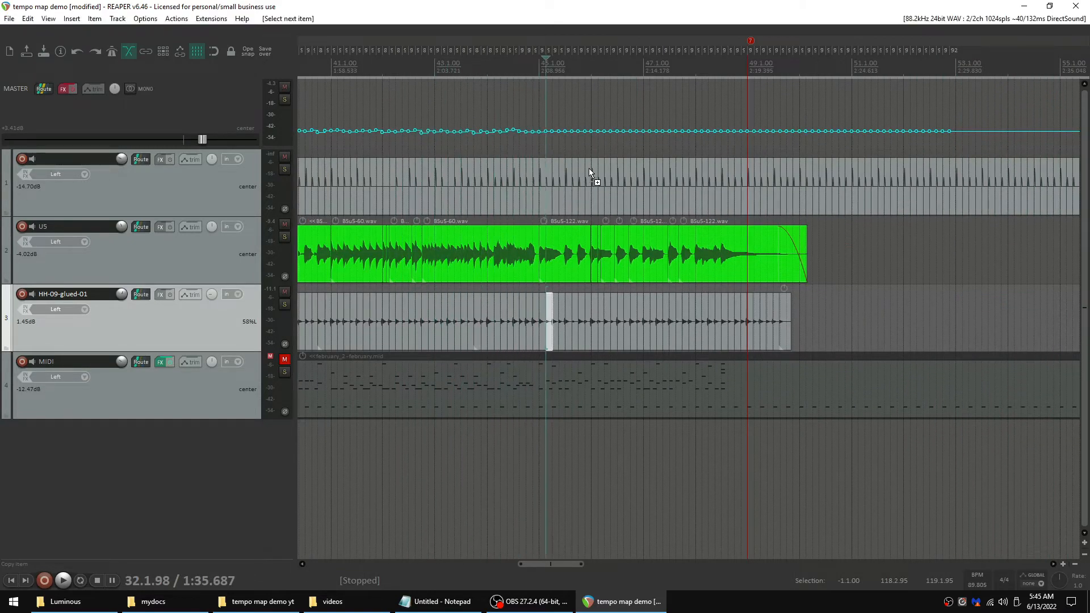
key(ctrl+Right)
key(ctrl+Right)
key(ctrl+Right)
key(ctrl+Right)
key(ctrl+Right)
key(ctrl+Right)
key(ctrl+Right)
key(ctrl+Right)
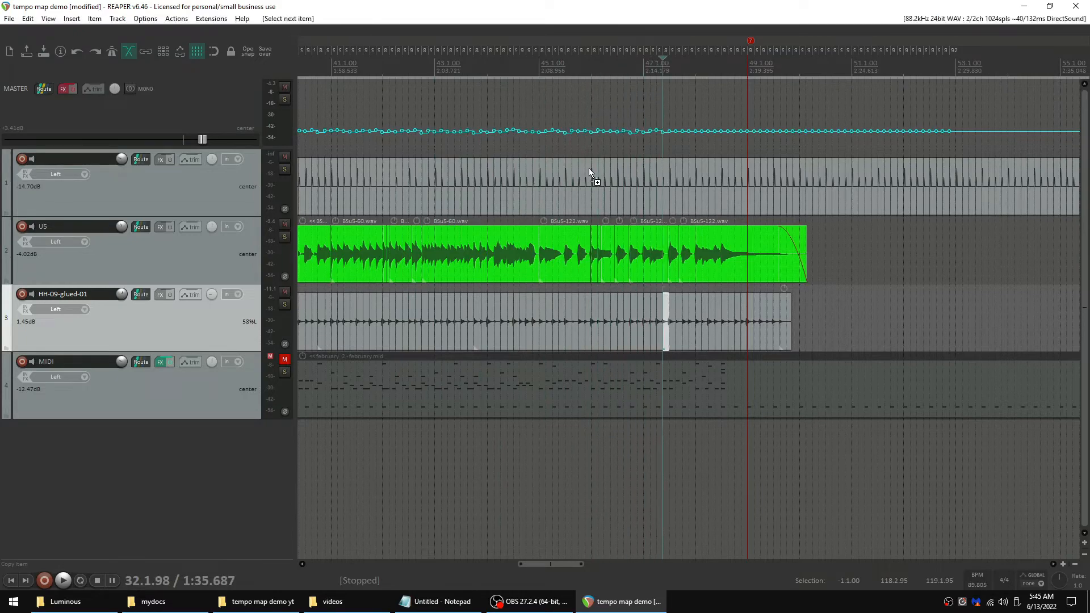
key(ctrl+Right)
key(ctrl+Right)
key(ctrl+Right)
key(ctrl+Right)
key(ctrl+Right)
key(ctrl+Right)
key(ctrl+Right)
key(ctrl+Right)
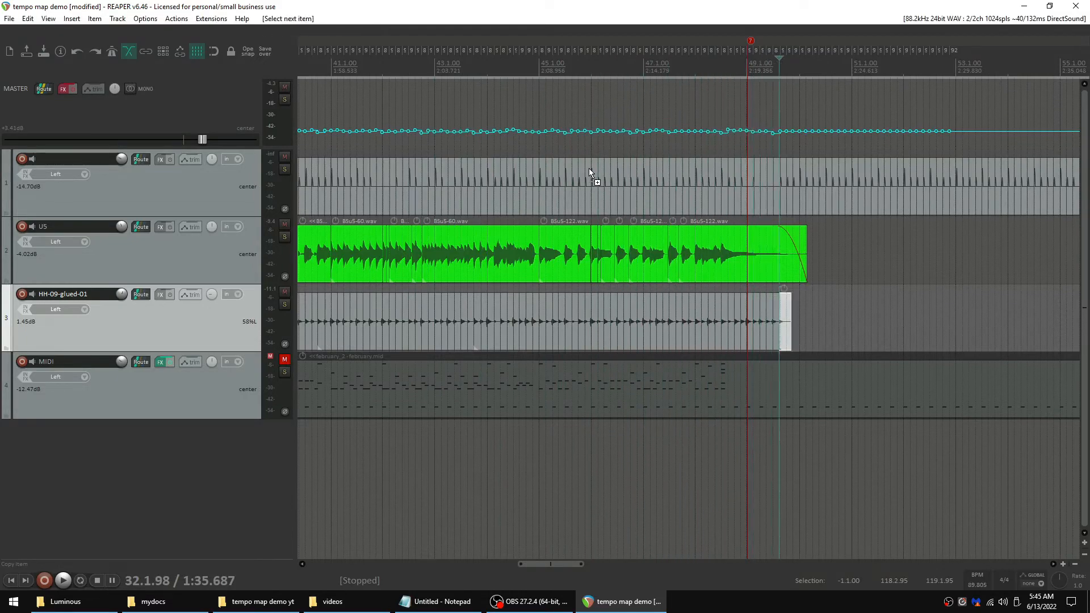
Review the Dynamic split items settings for the hi-hat slice at 38.1.00 and close them without splitting
scroll(1035, 171, down, 4)
scroll(737, 314, up, 8)
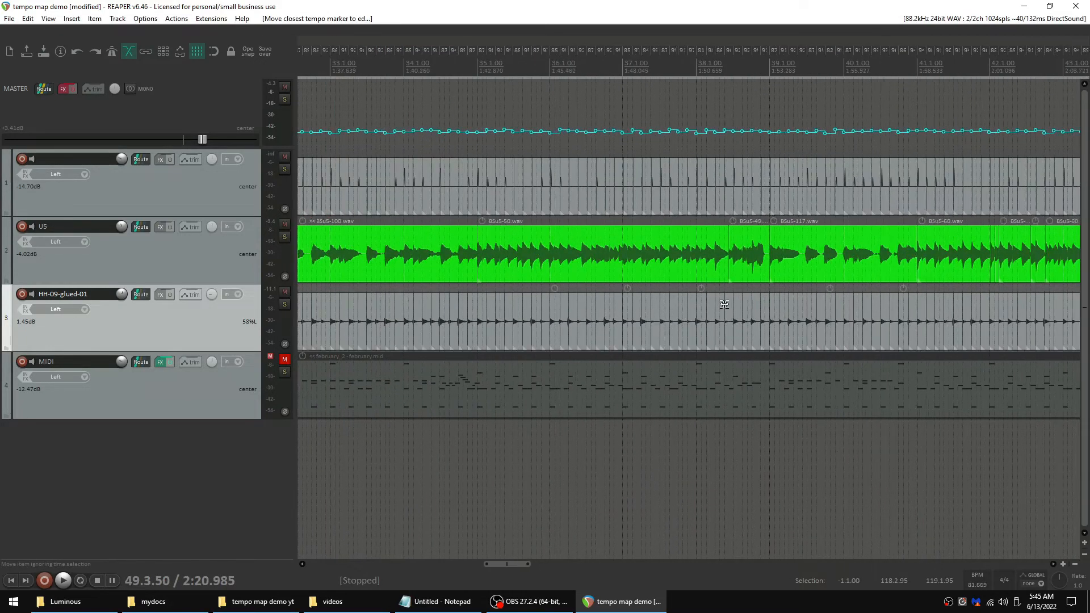
click(656, 319)
key(d)
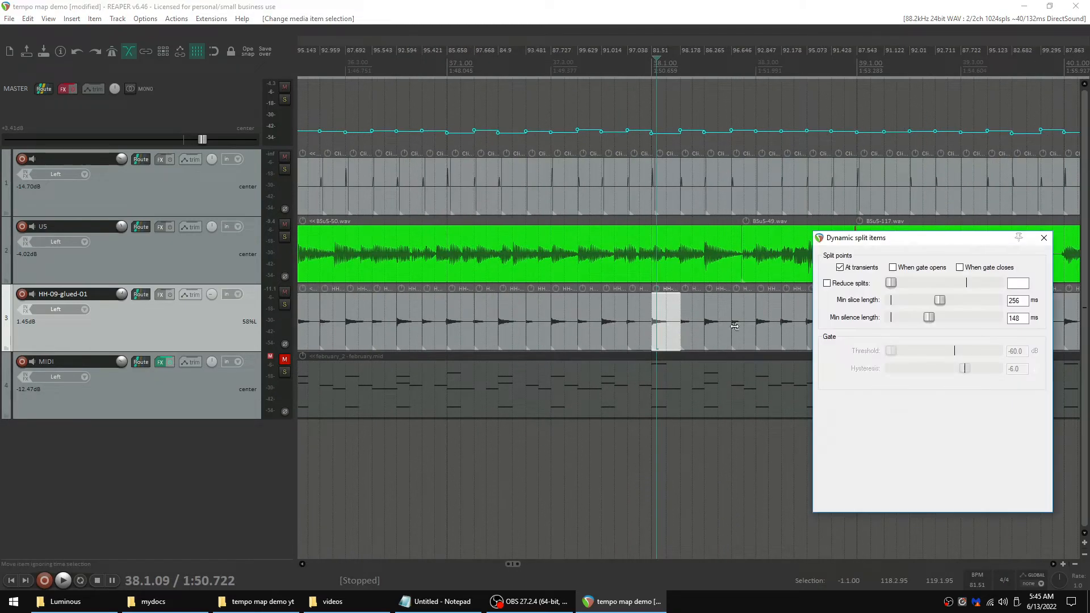
click(1044, 239)
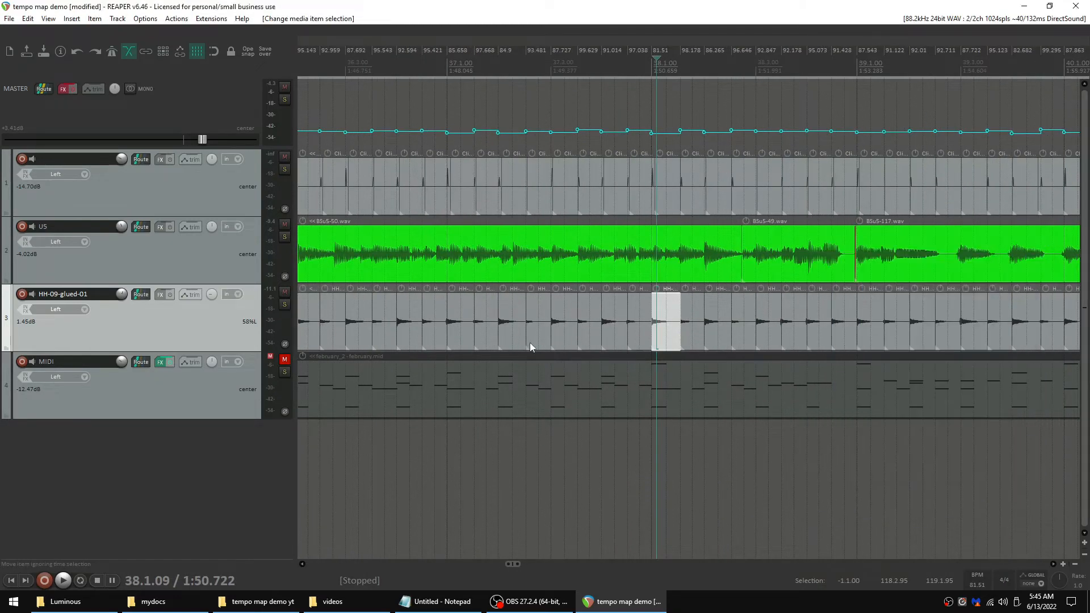
Unmute the MIDI track and mute the HH-09-glued-01 track and the click track
scroll(530, 341, down, 6)
scroll(501, 343, up, 8)
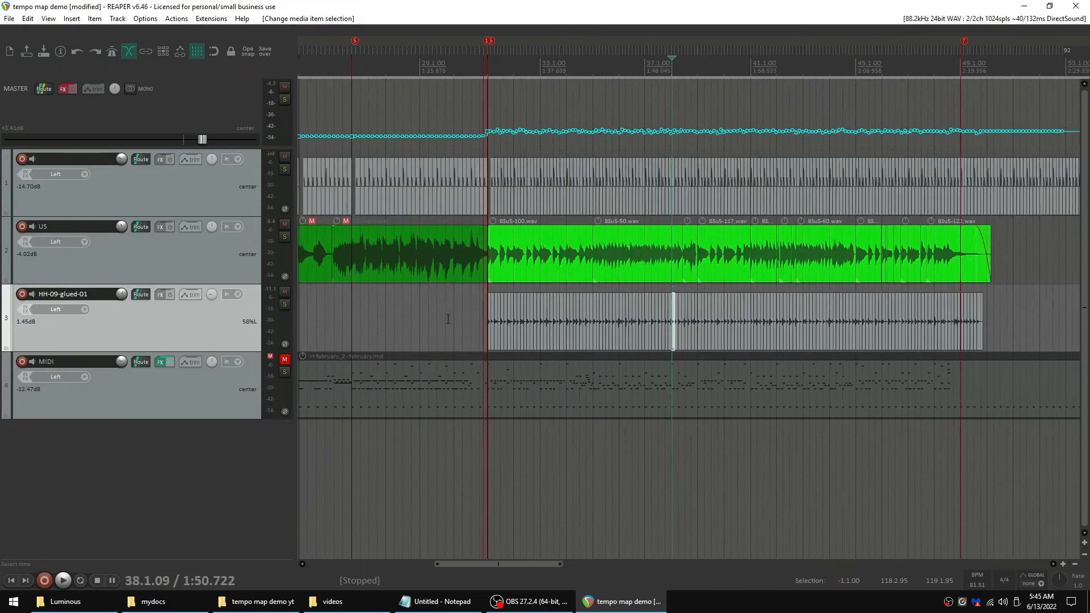
click(393, 64)
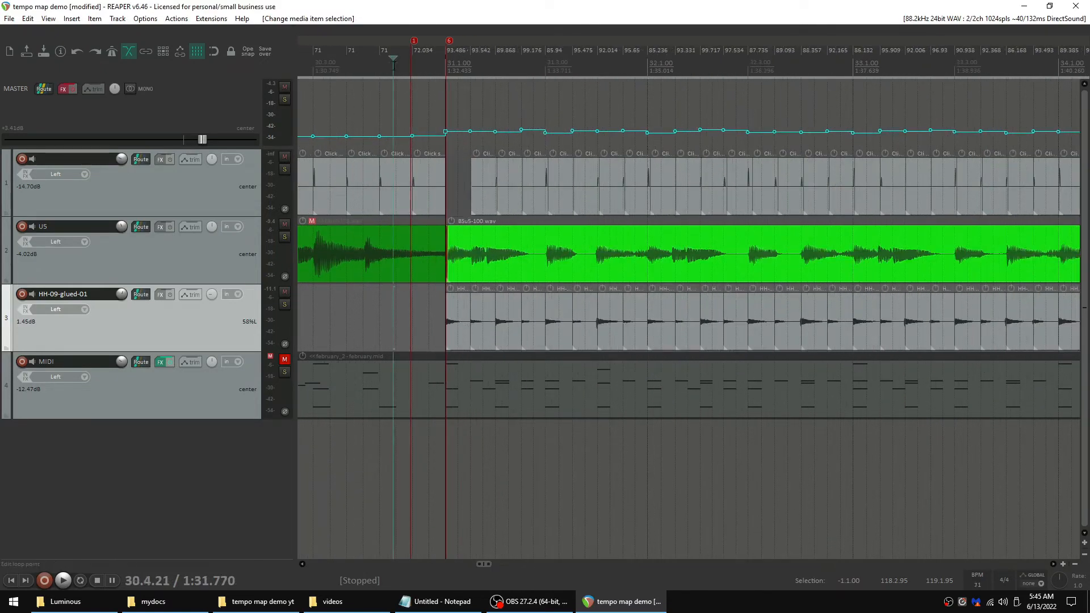
scroll(385, 64, down, 2)
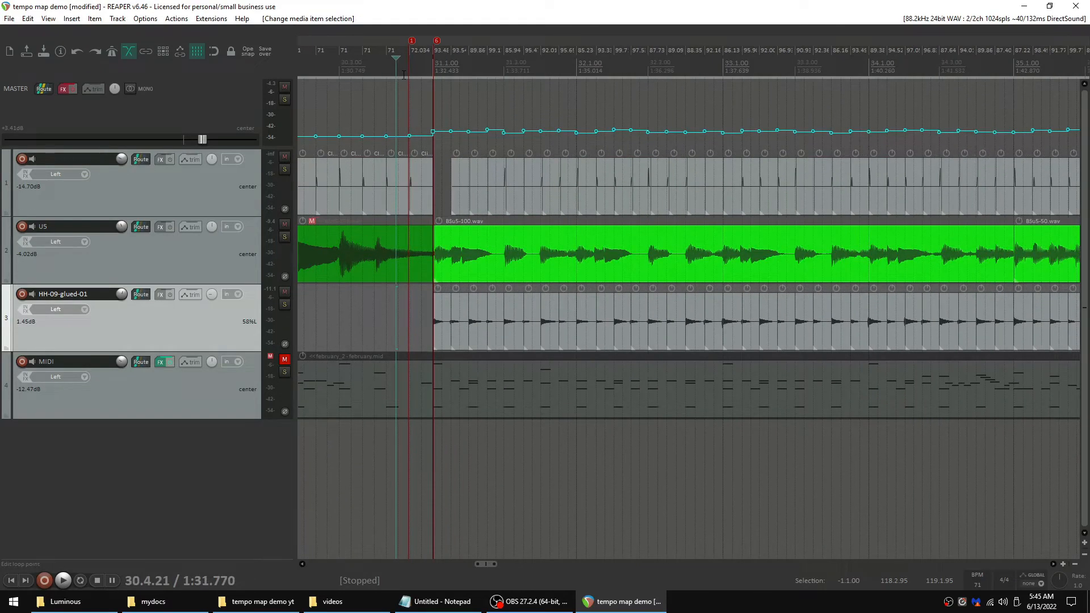
click(286, 360)
click(284, 292)
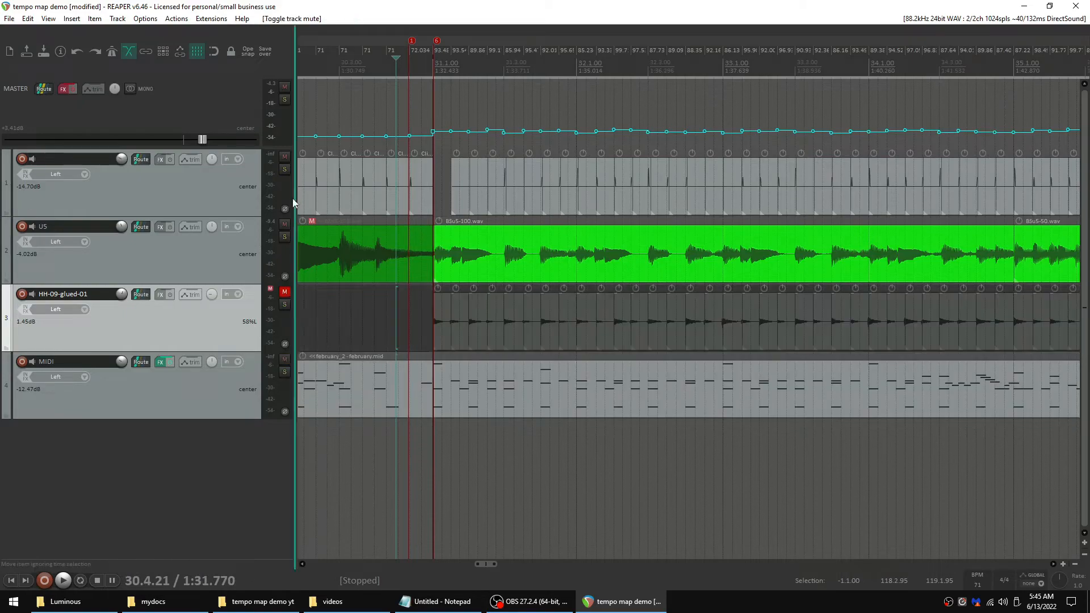
click(285, 154)
Play the tempo-mapped project from about 30.3.57 into the hi-hat section to check the MIDI against the recorded audio, and stop
scroll(401, 174, down, 5)
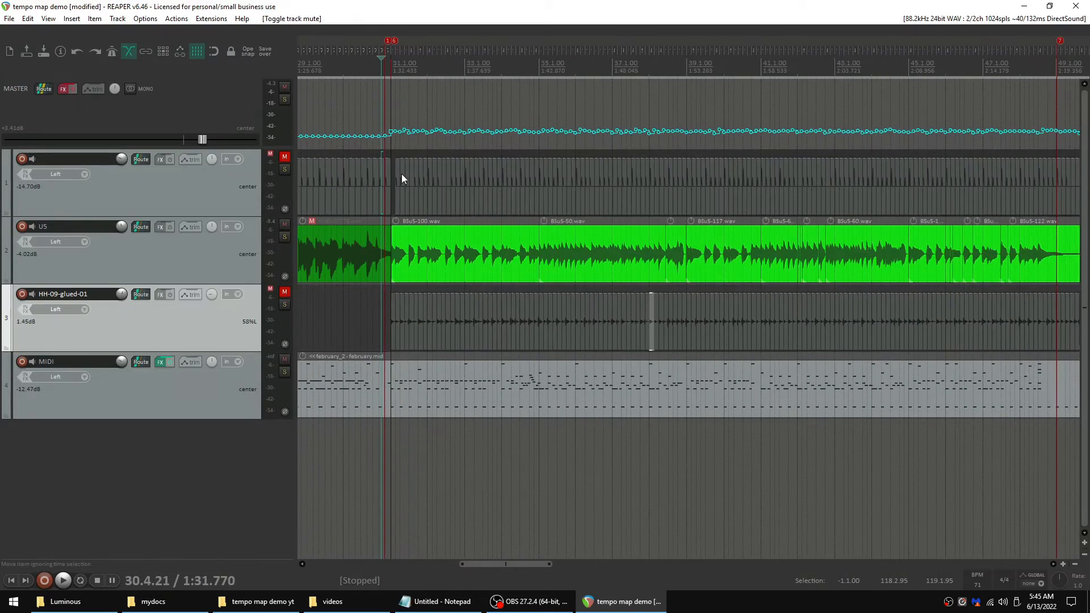
scroll(416, 394, up, 10)
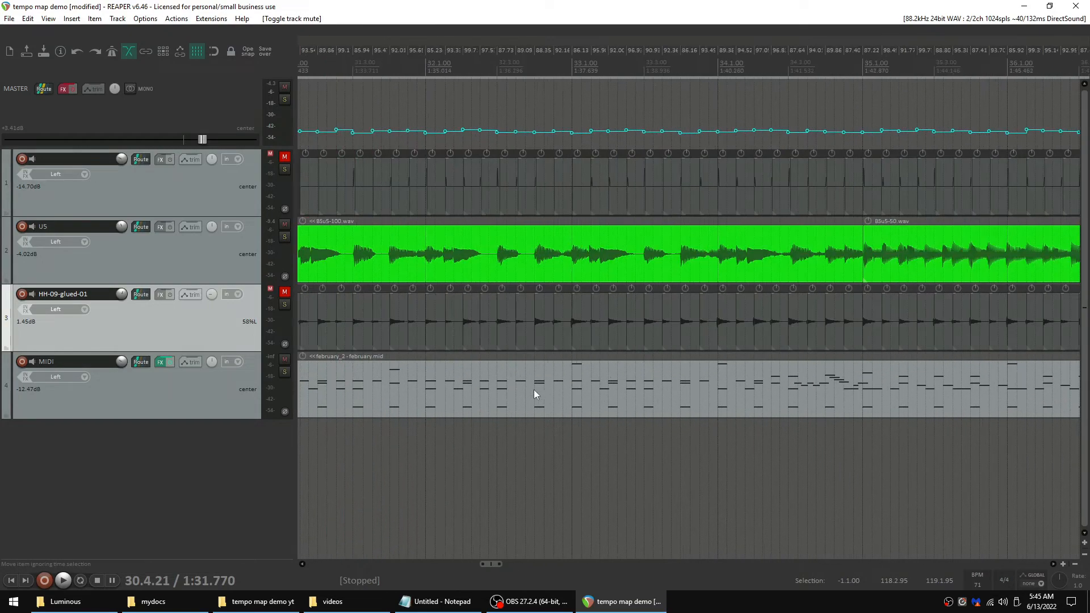
scroll(604, 389, down, 10)
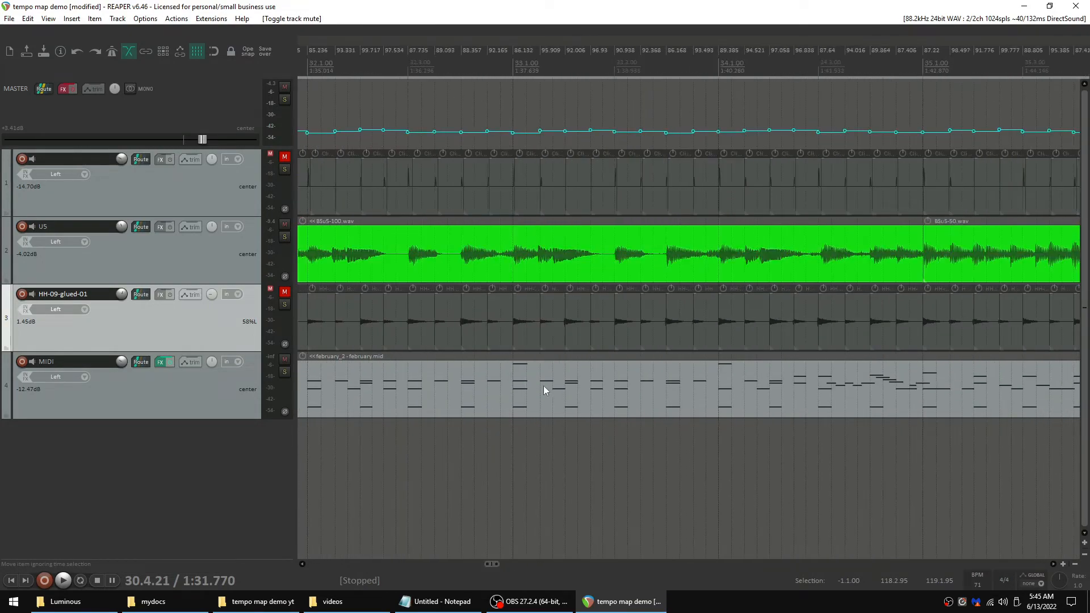
click(368, 352)
scroll(393, 369, down, 5)
key(space)
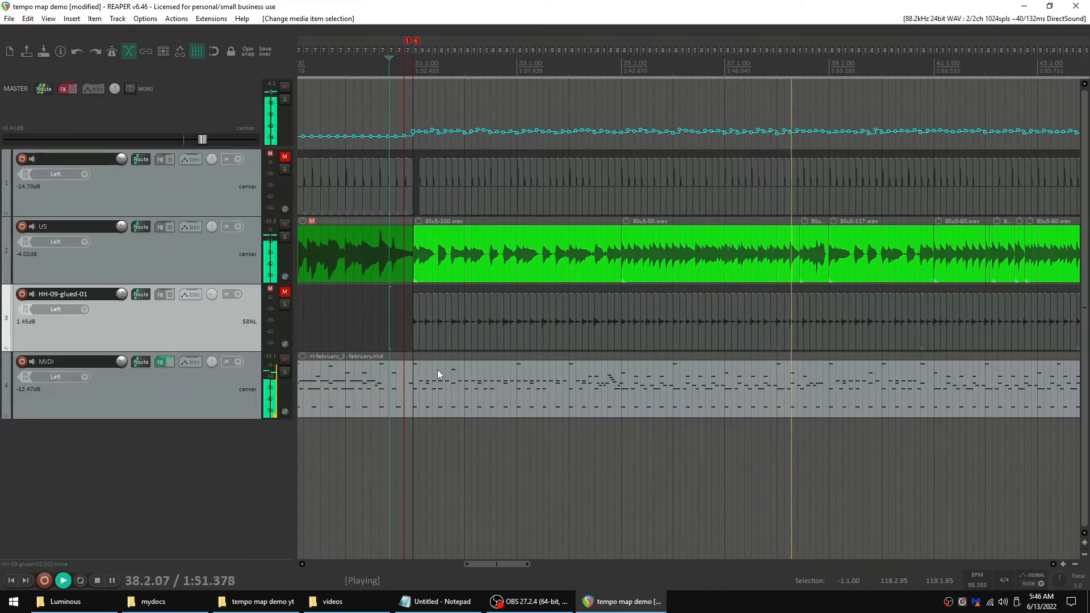
key(space)
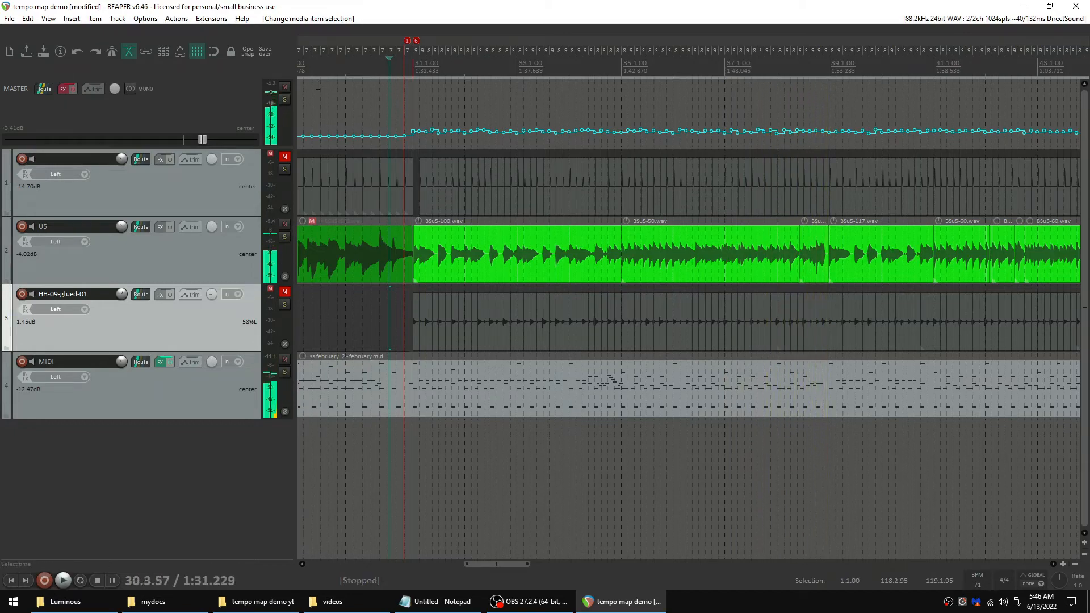
Open the undo history and revert the project to its initial state
click(151, 21)
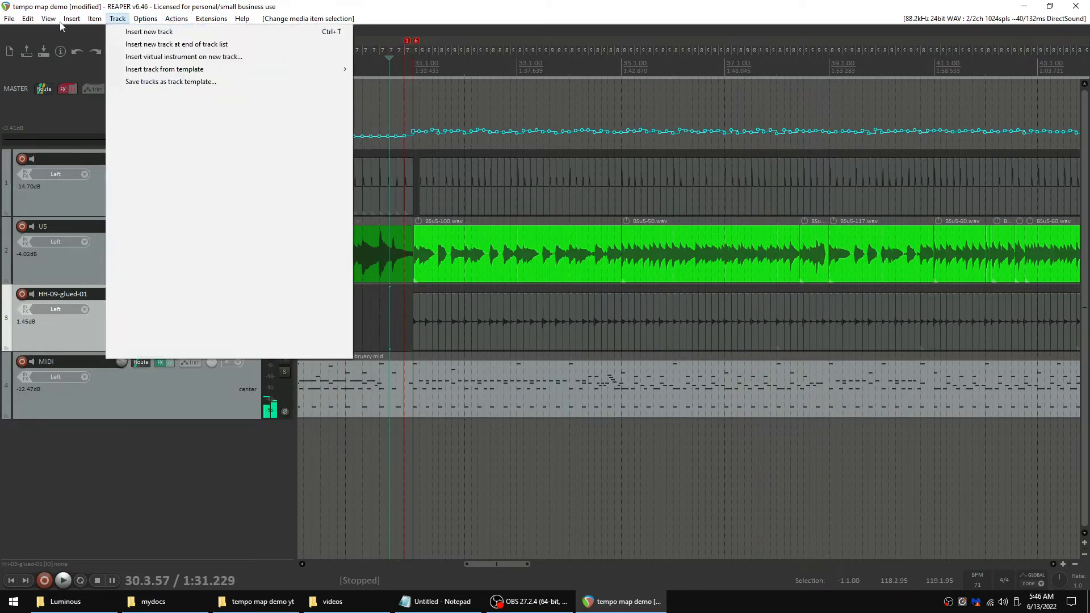
click(85, 57)
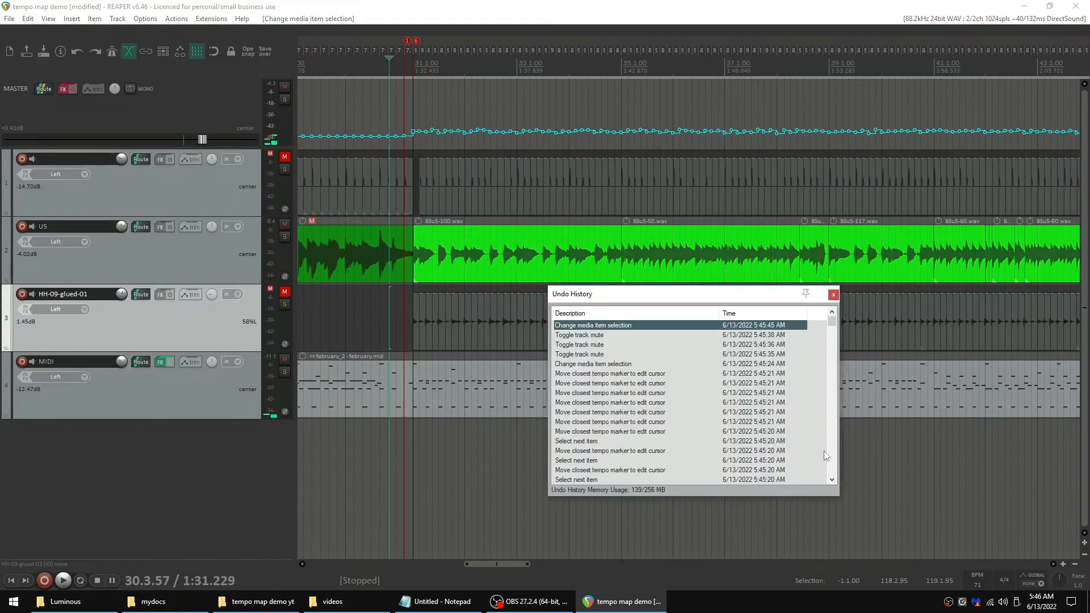
scroll(822, 451, down, 3)
drag(834, 332, 831, 487)
click(572, 479)
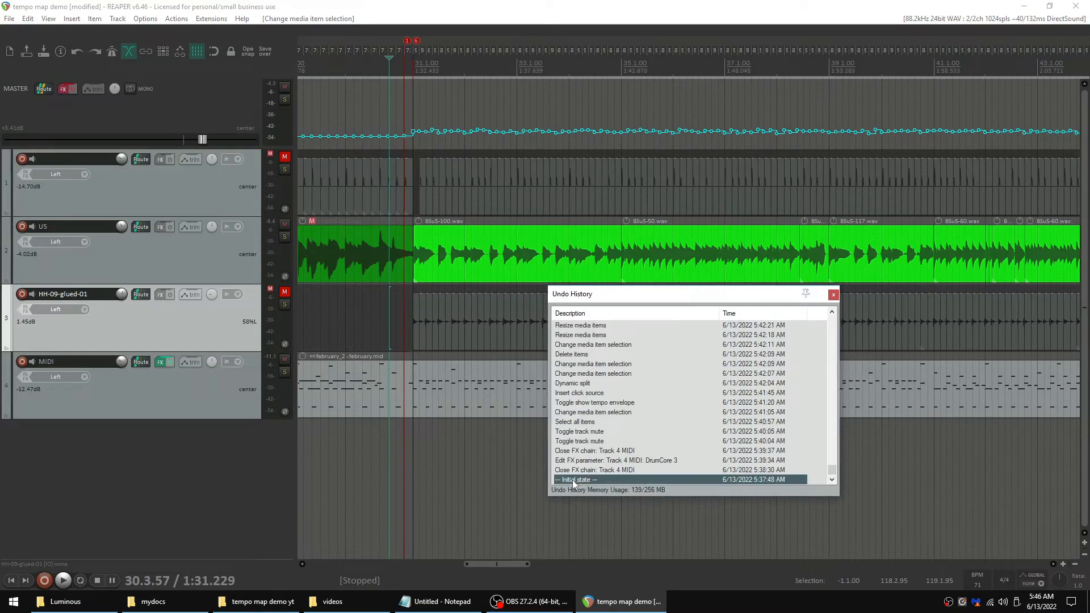
Play the initial project state without the tempo map from 30.3.57 for comparison, and stop playback
key(space)
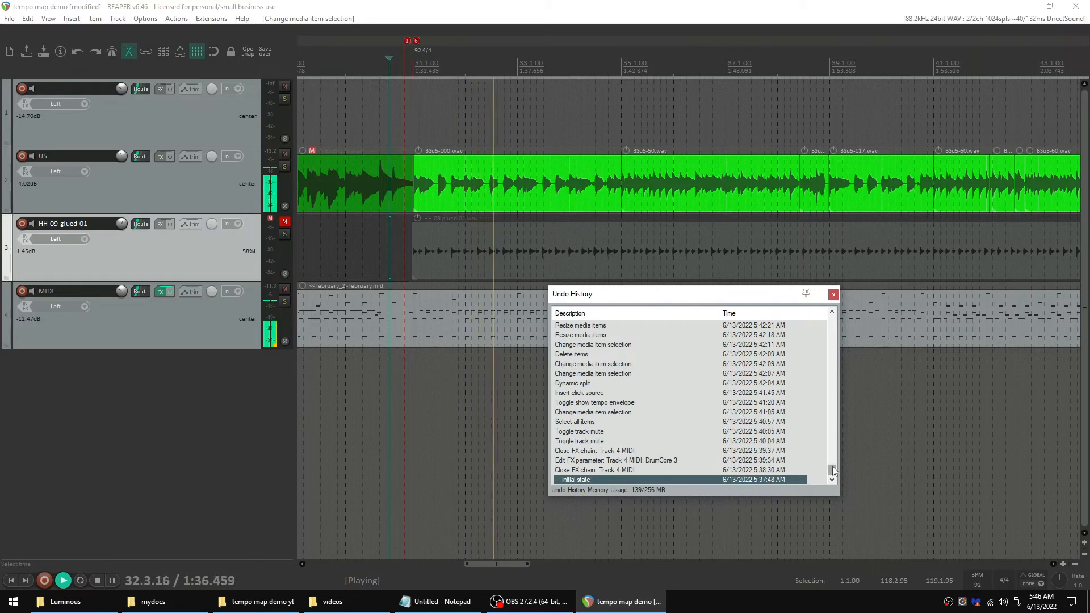
drag(832, 465, 835, 311)
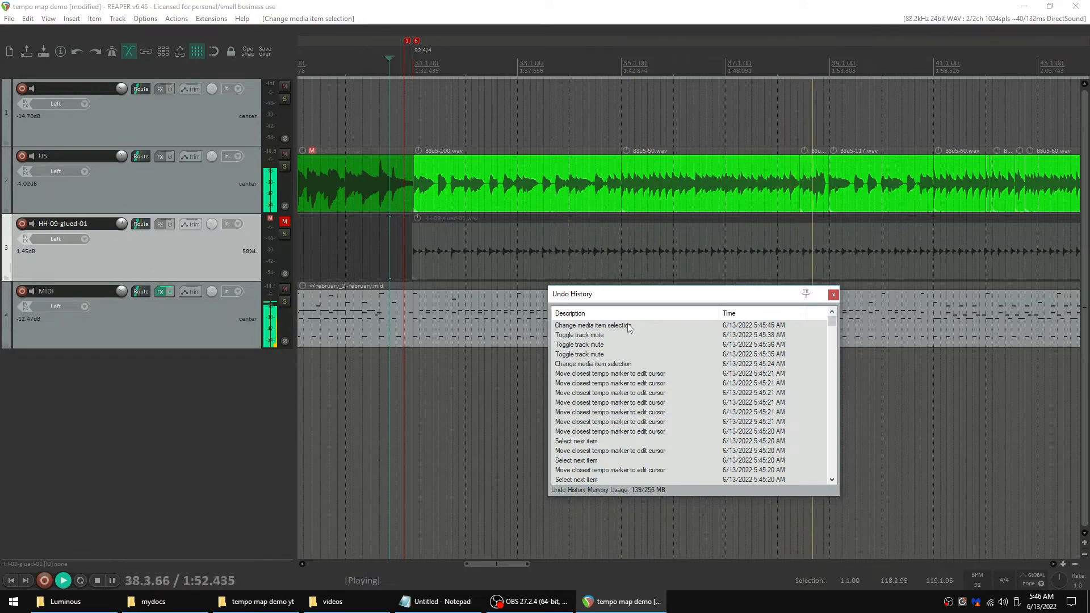
key(space)
Restore the project to the most recent undo history entry and play the tempo-mapped version from 30.3.57
click(653, 327)
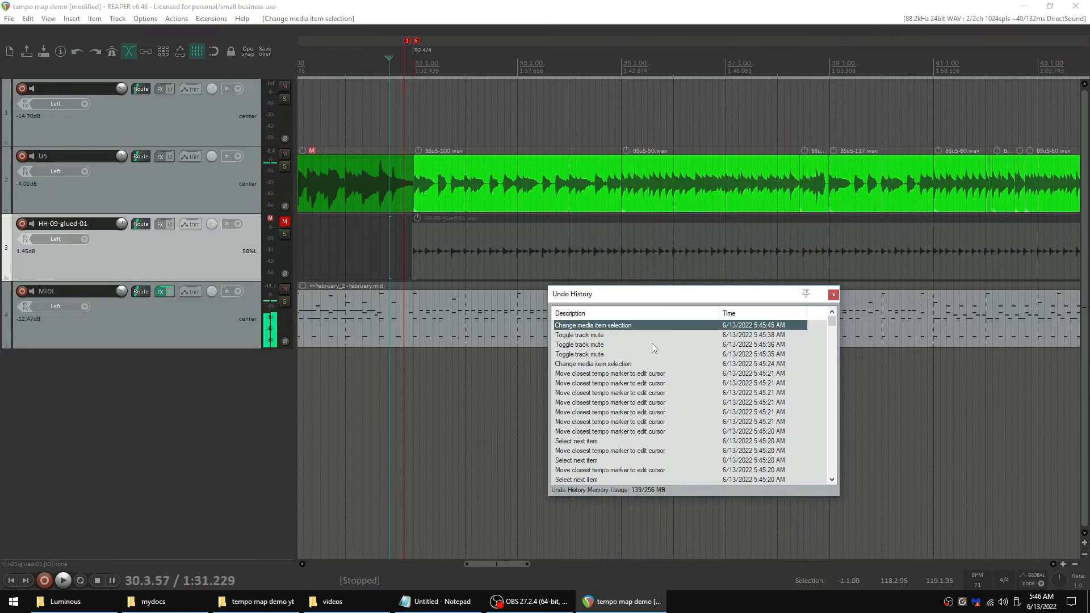
key(space)
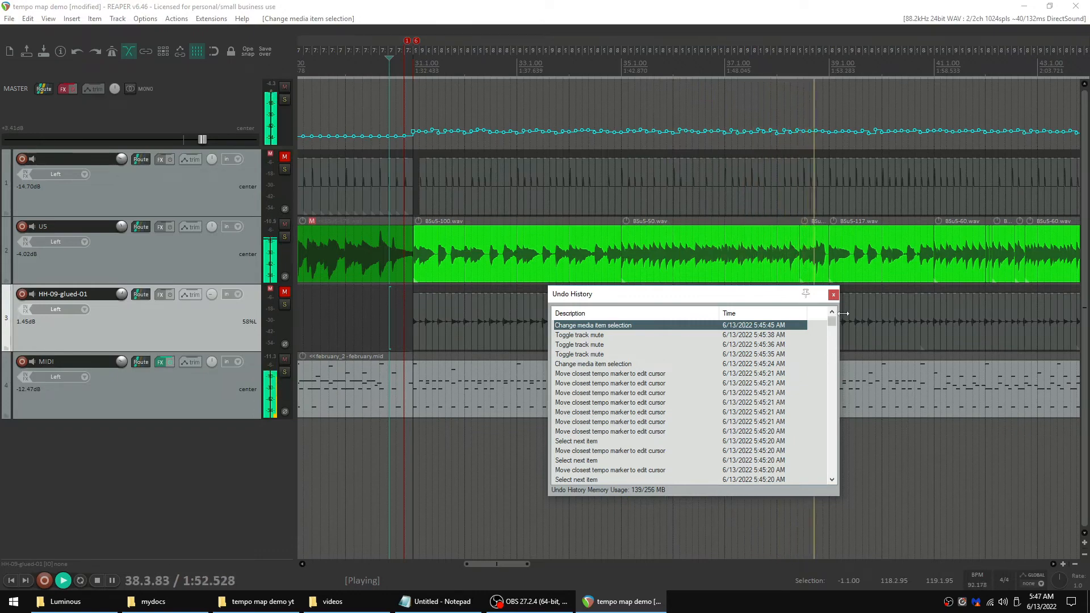
Close the undo history and replay the tempo-mapped hi-hat section from 30.3.57, following the markers at close range
click(832, 294)
key(space)
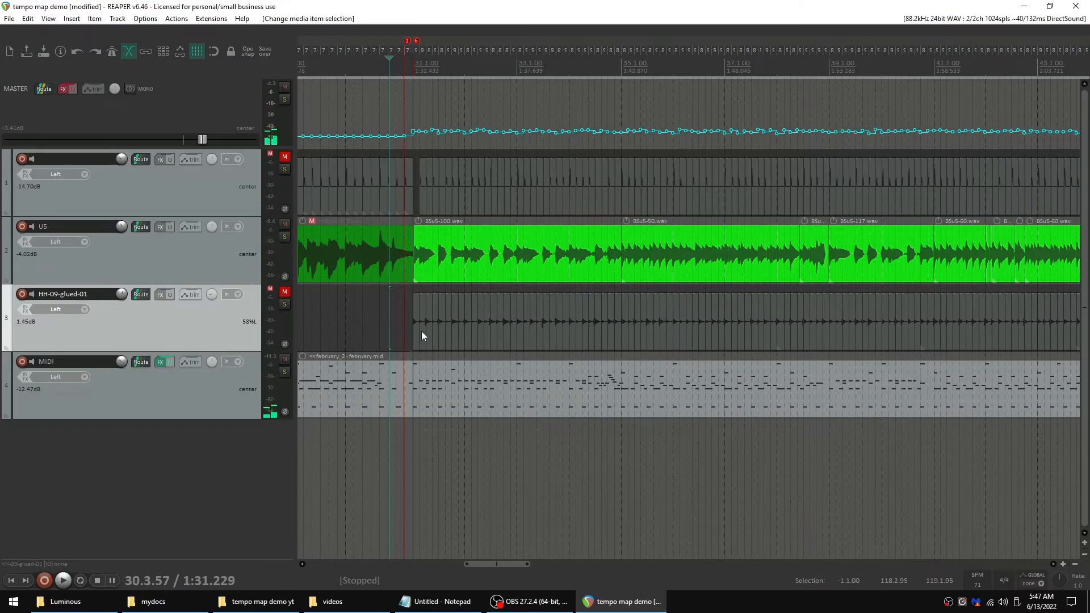
scroll(421, 332, up, 4)
scroll(452, 156, up, 1)
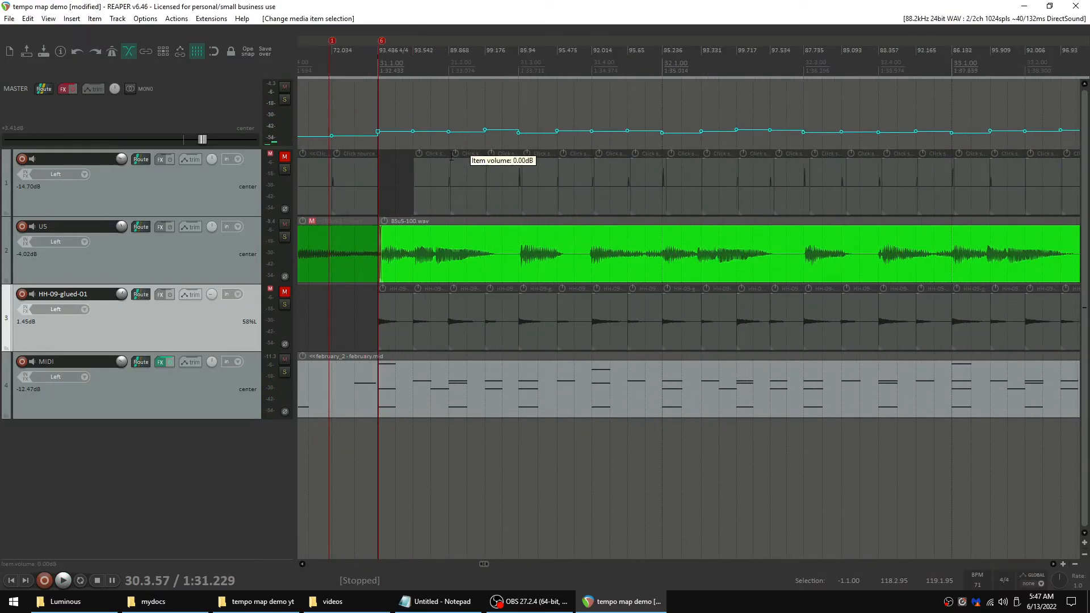
key(space)
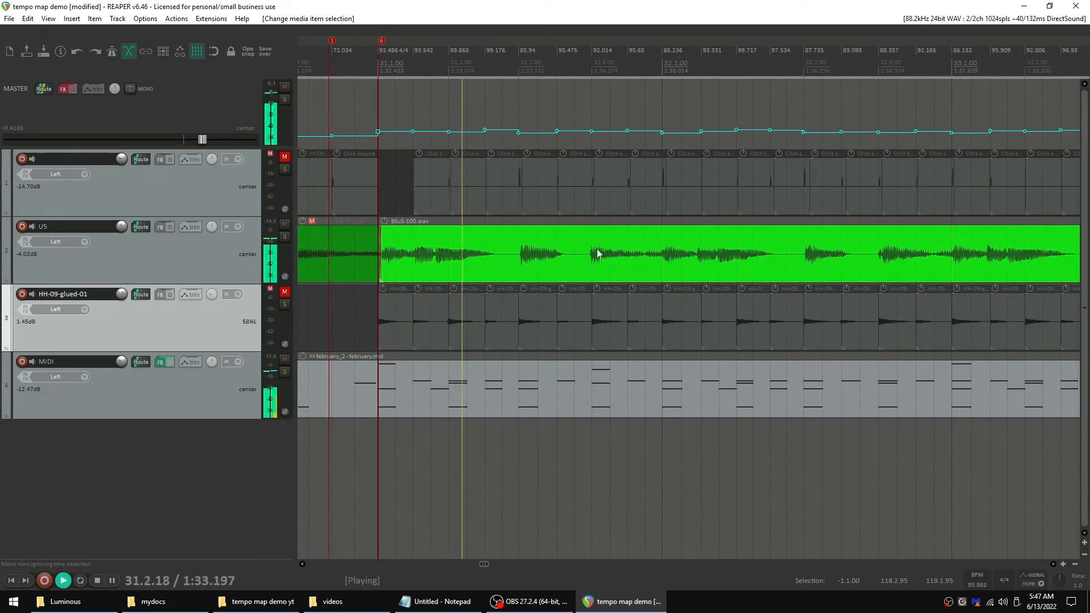
scroll(547, 175, down, 4)
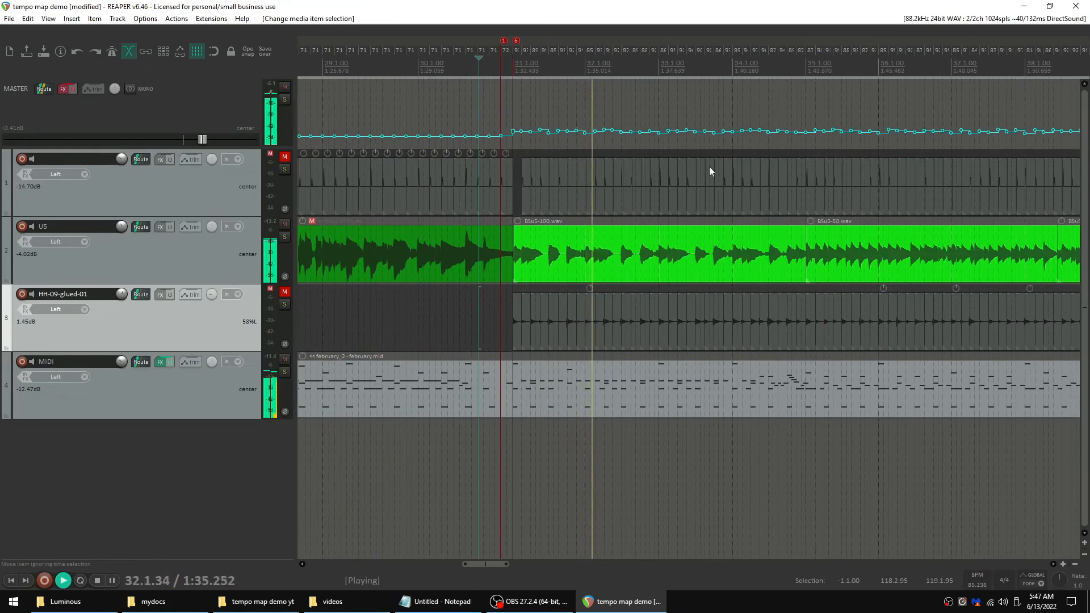
scroll(709, 165, up, 2)
scroll(491, 155, up, 3)
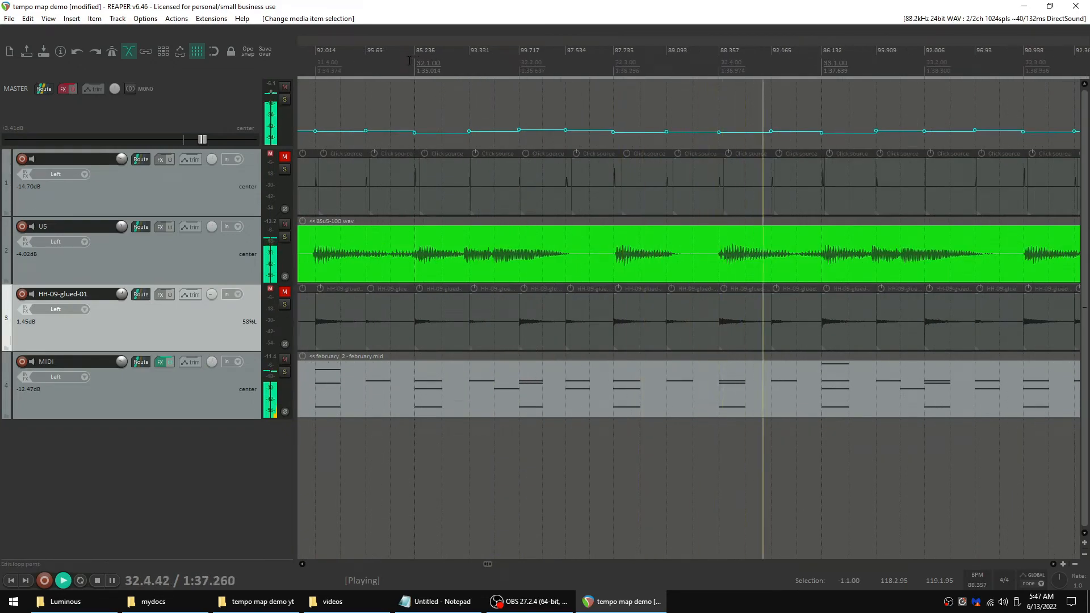
Play the tempo-mapped audio and MIDI from 31.4.32 through the following bars, and stop playback
click(346, 61)
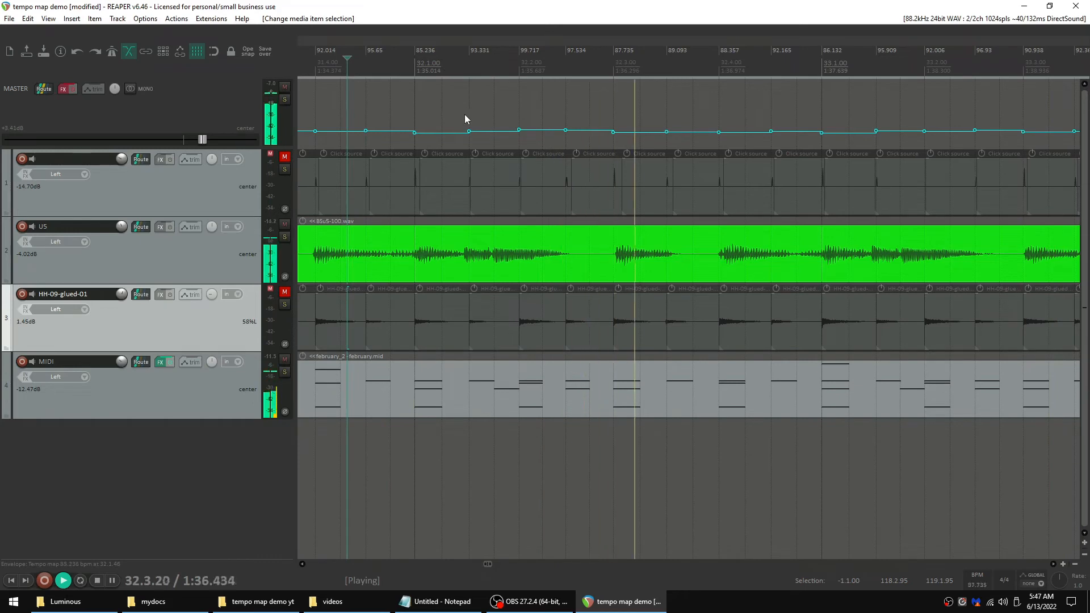
key(space)
key(space)
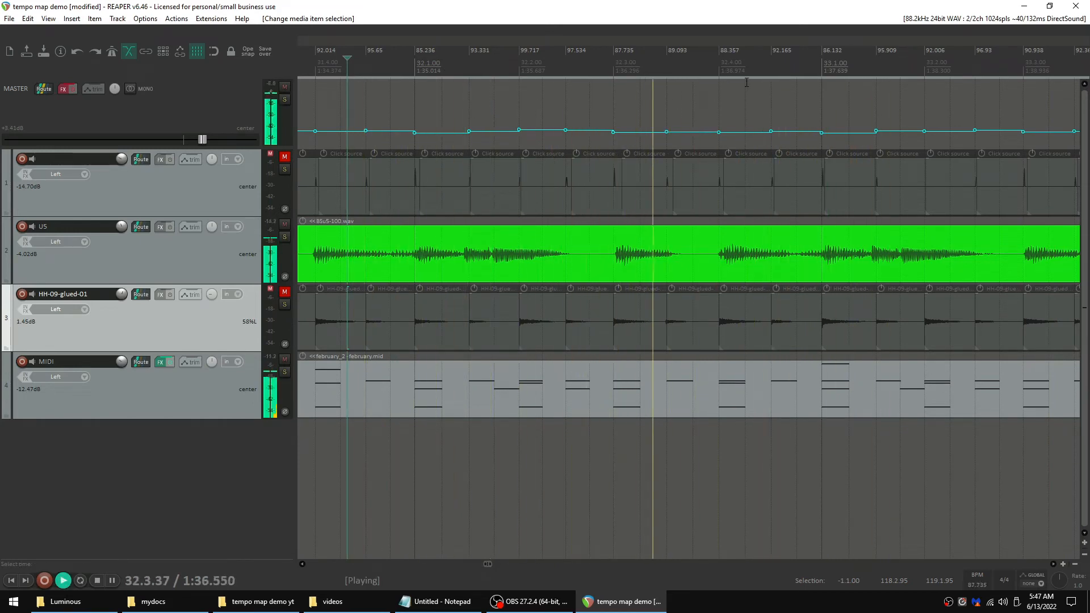
key(space)
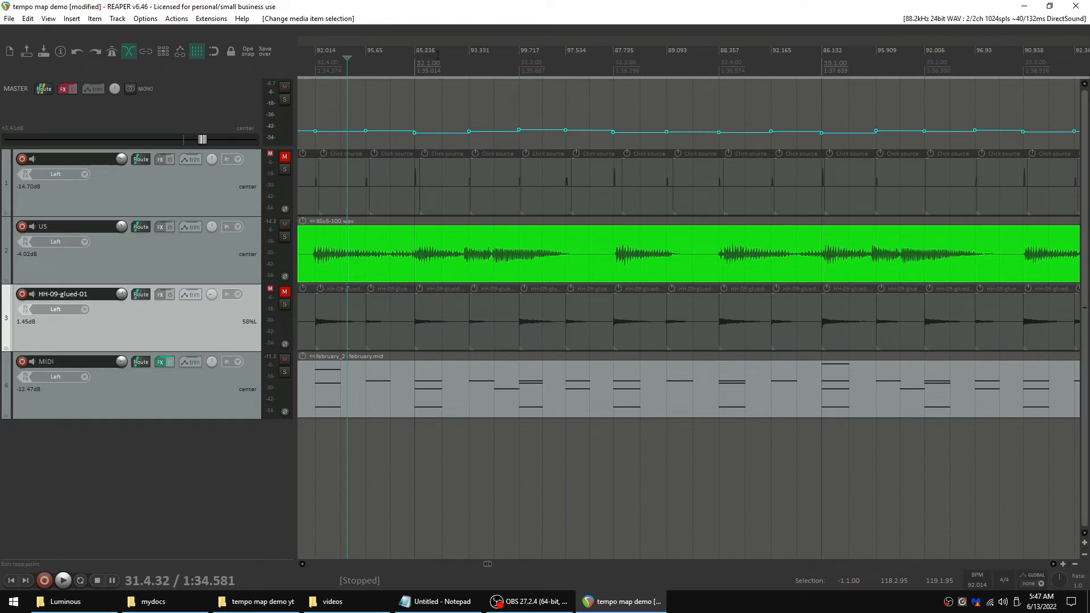
Shift the end boundary of the HH-09-glued-01 slice that starts at 32.1.00 slightly earlier, to about 32.1.47
scroll(416, 317, up, 2)
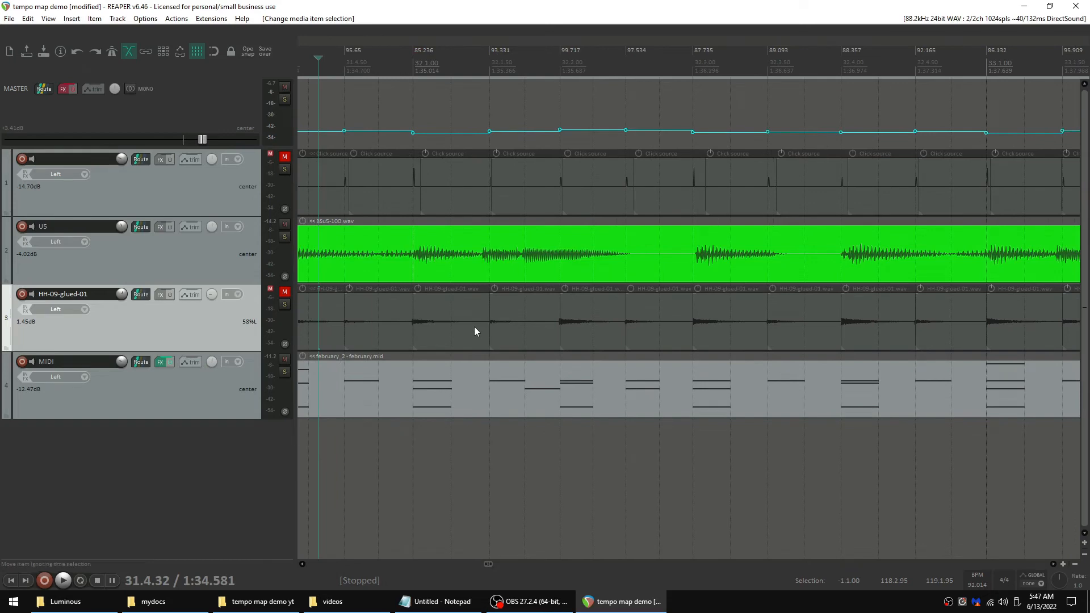
drag(446, 340, 454, 333)
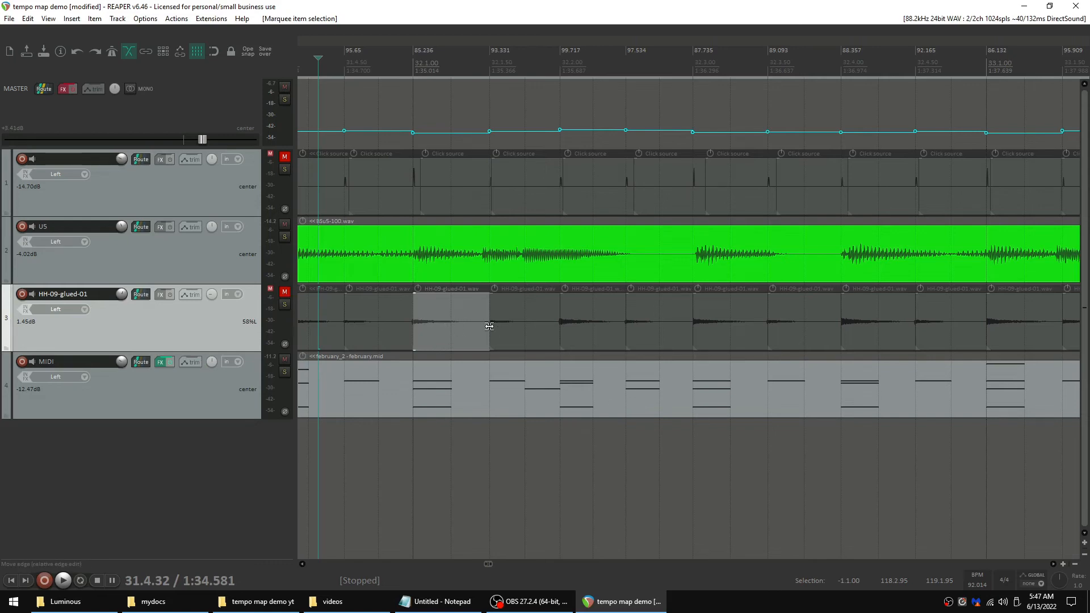
drag(489, 326, 484, 327)
scroll(482, 347, up, 2)
scroll(504, 350, down, 3)
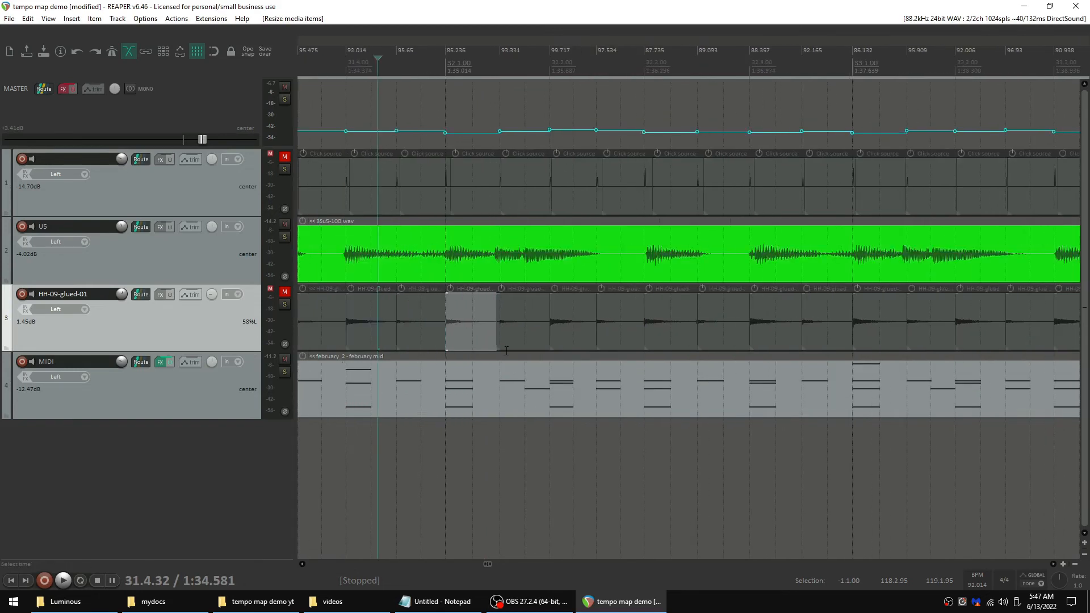
scroll(490, 332, up, 2)
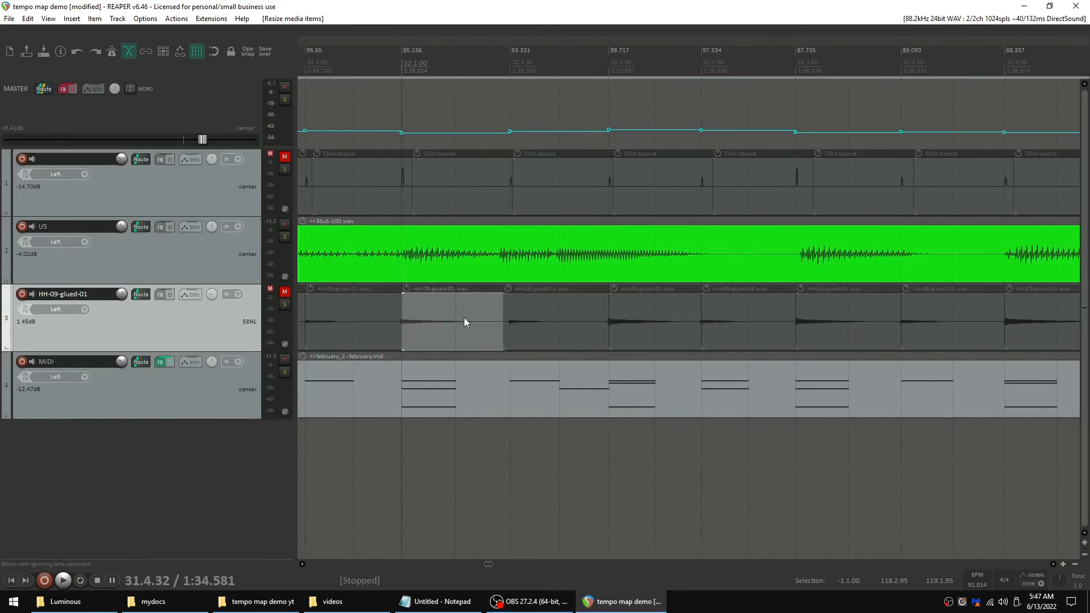
Step through the hi-hat slices from the one before 32.1.00 and move the closest tempo marker to the shifted slice start
click(369, 326)
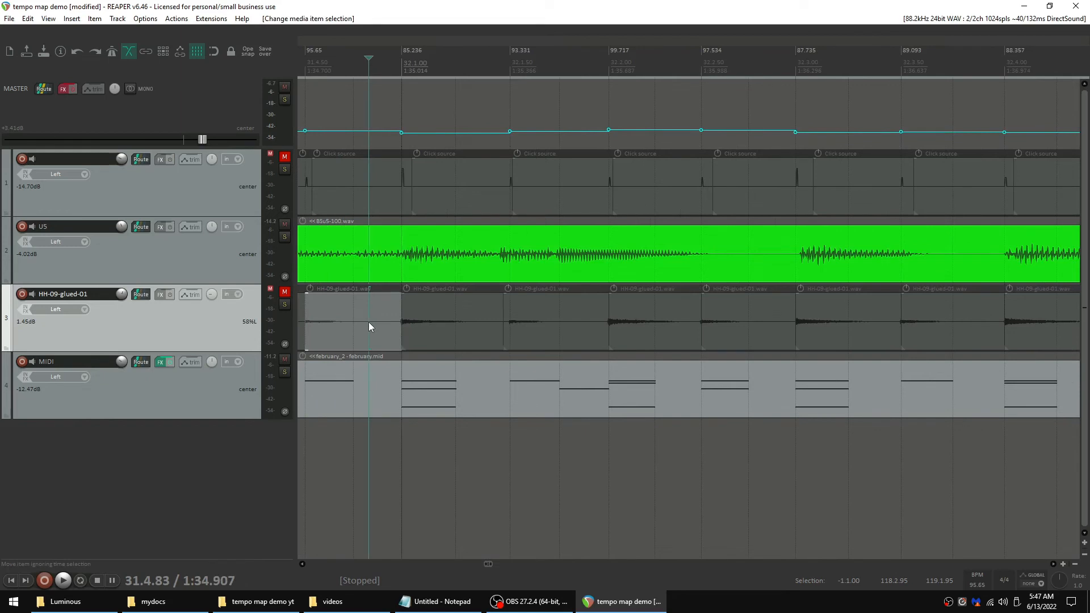
key(ctrl+alt+Right)
key(ctrl+alt+Right)
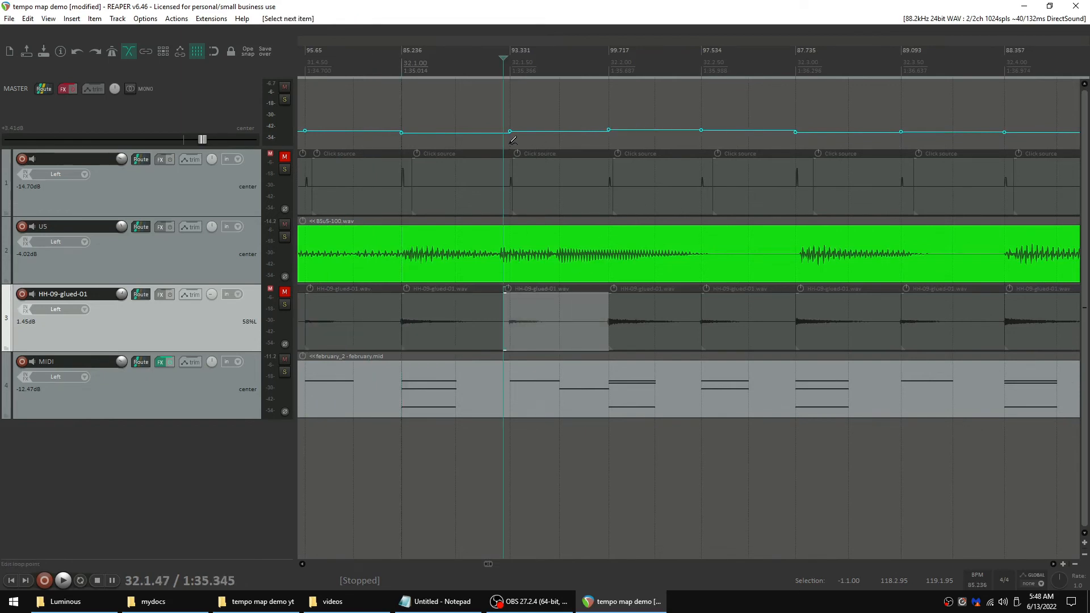
key(ctrl+alt+Right)
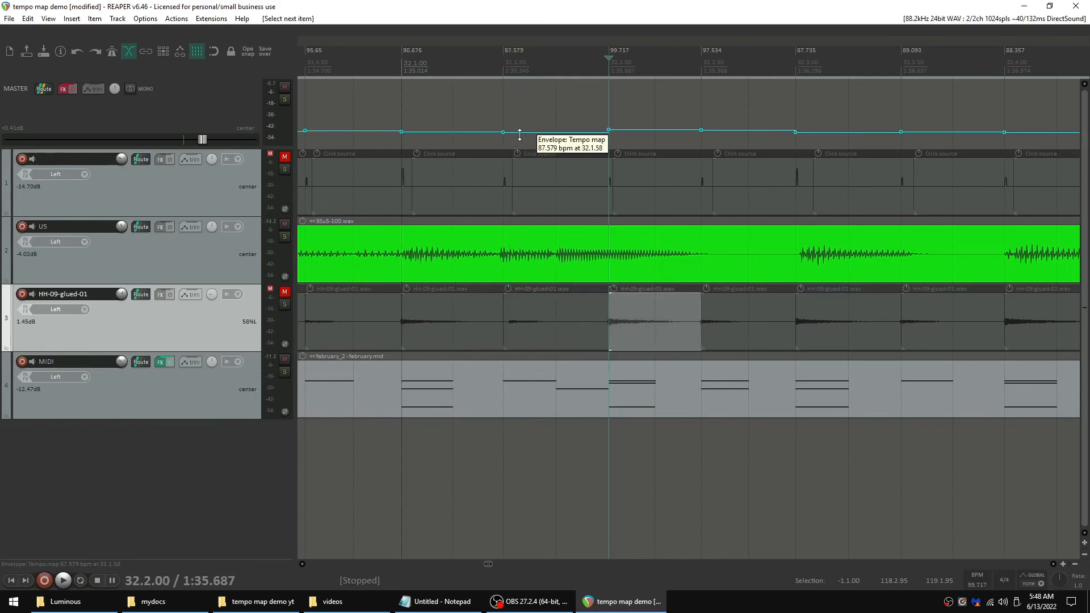
Play the hi-hat section from 30.4.88 to check the adjusted tempo marker, and stop playback
scroll(538, 170, down, 10)
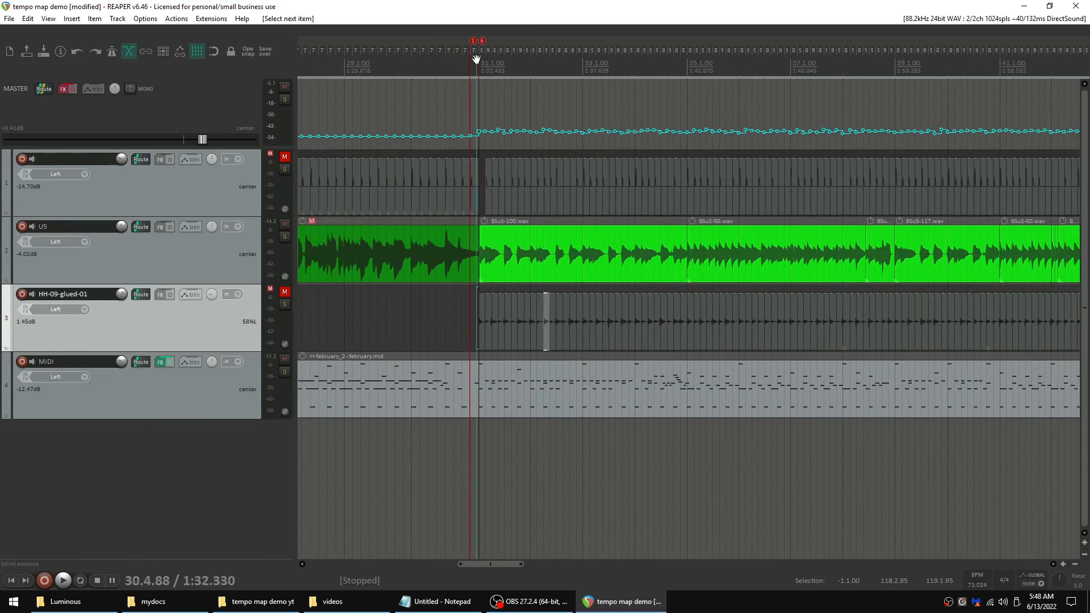
key(space)
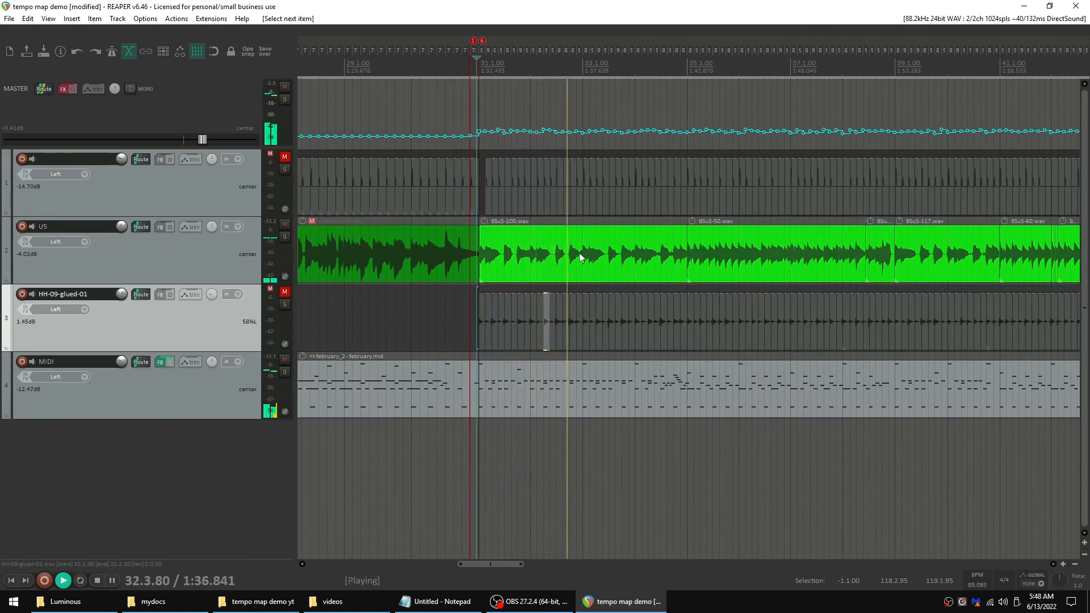
key(space)
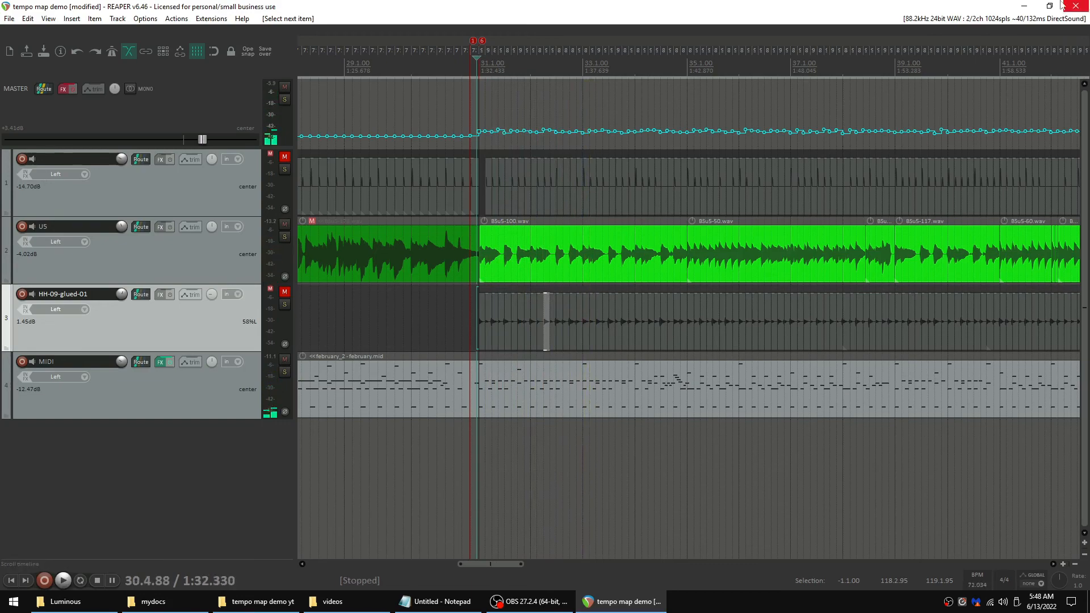
Try raising the tempo envelope point at 31.4.00 to 187.5 bpm, and undo the change
scroll(562, 127, up, 6)
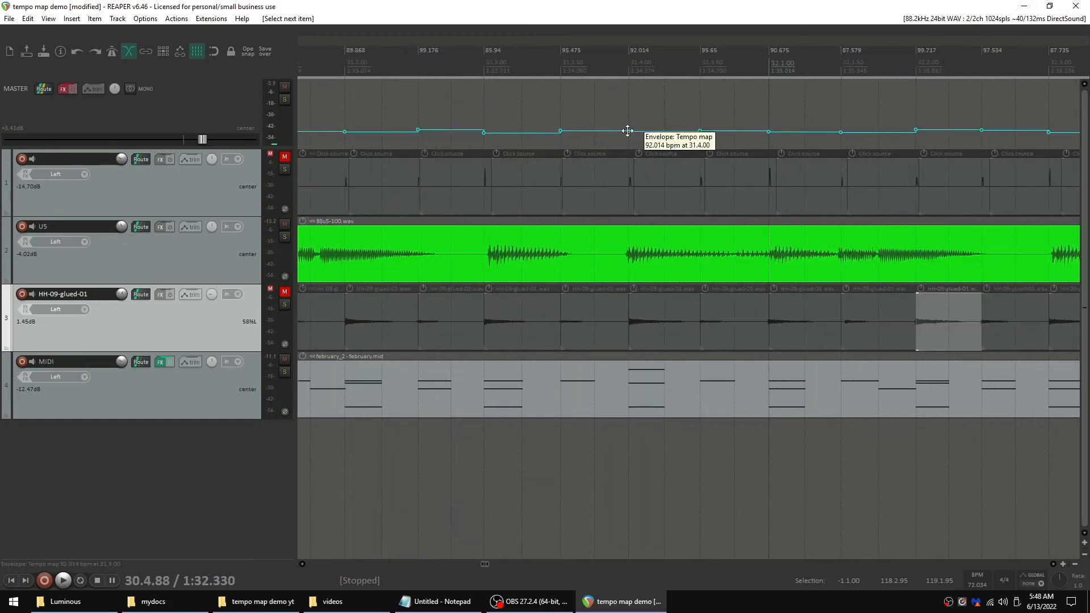
scroll(566, 133, down, 3)
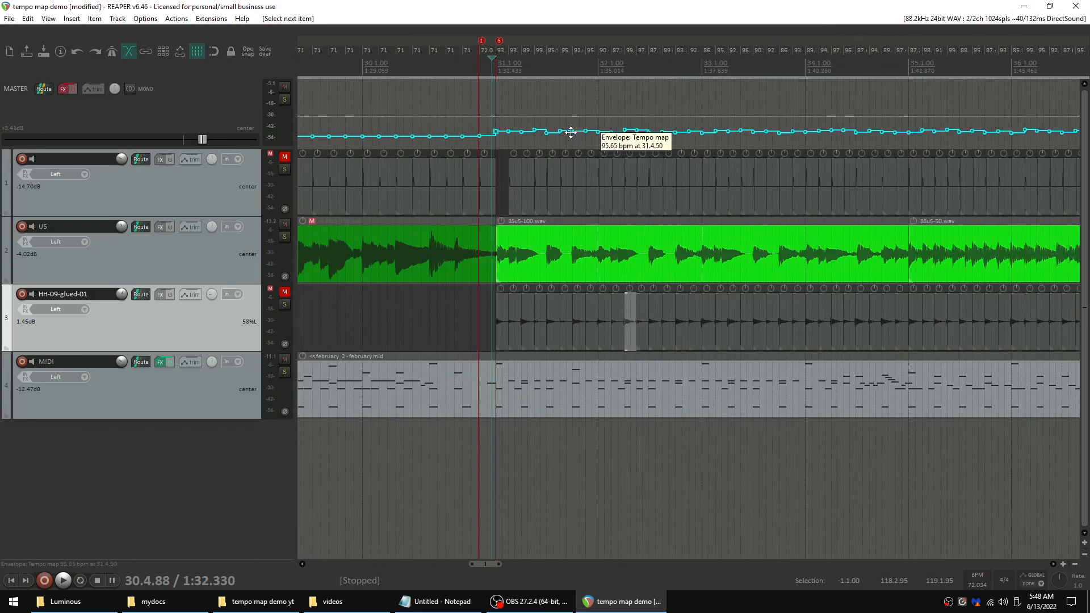
drag(567, 130, 568, 109)
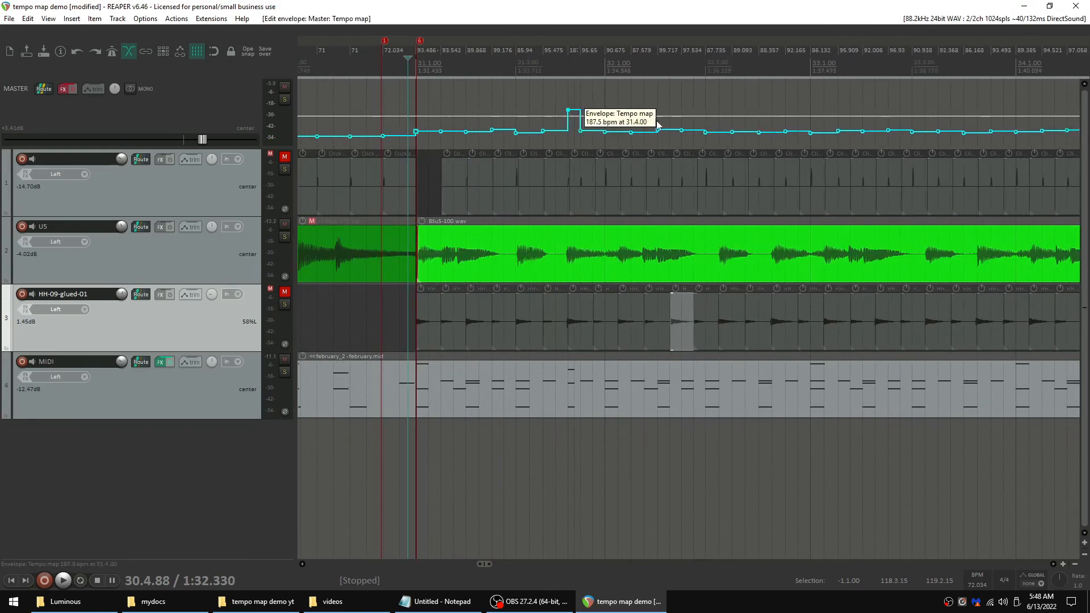
key(ctrl+z)
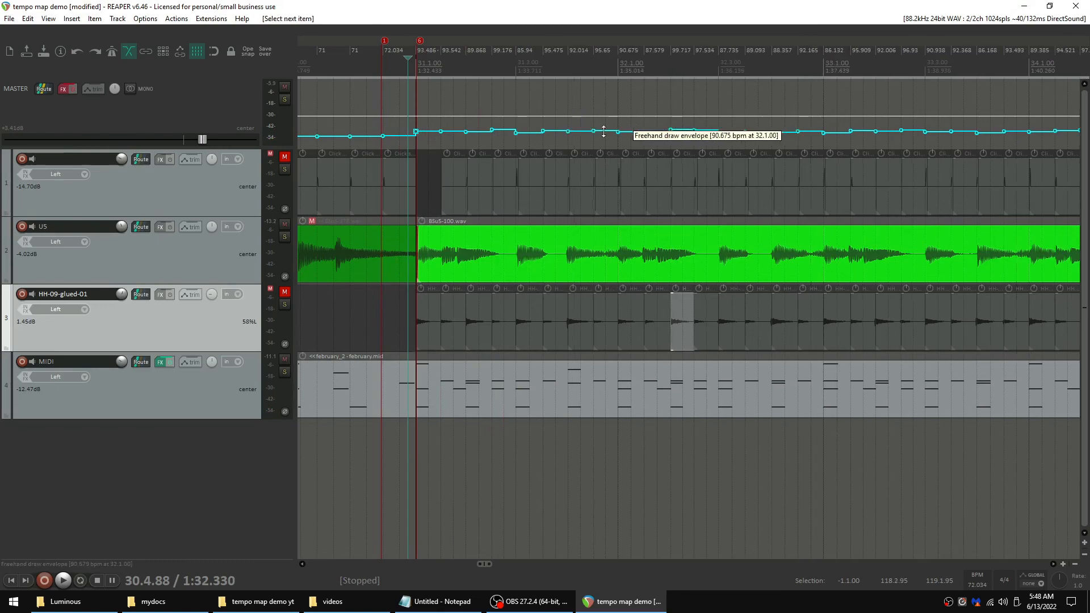
Shift the end boundary of the hi-hat slice that starts at 35.3.00 slightly earlier, to about 35.3.46
scroll(567, 176, down, 2)
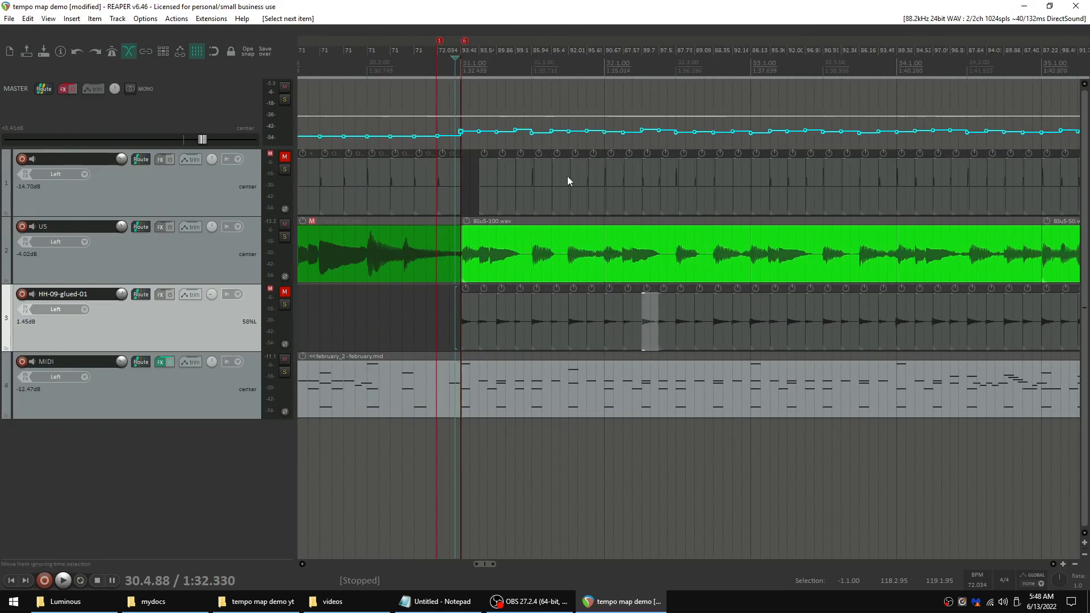
scroll(571, 288, down, 3)
scroll(614, 319, up, 4)
scroll(683, 253, up, 4)
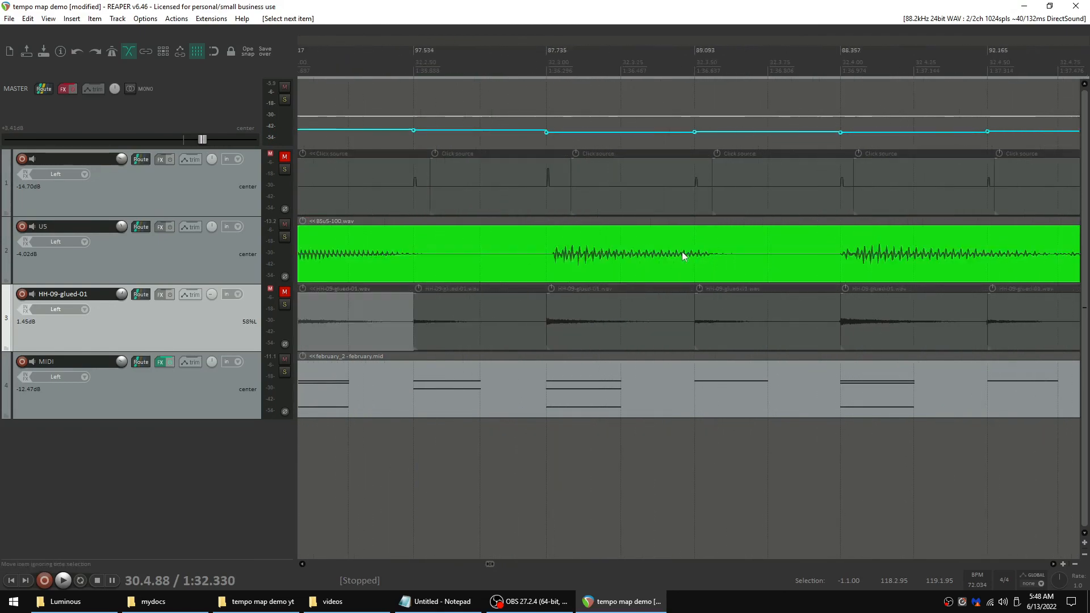
scroll(539, 267, down, 9)
scroll(611, 297, up, 8)
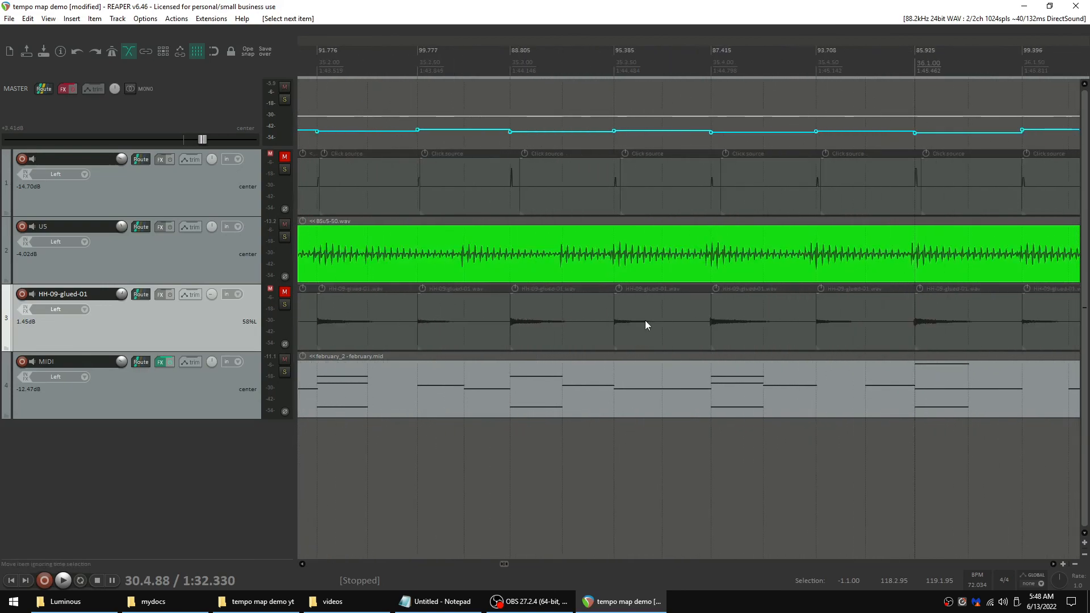
mouse_move(615, 327)
mouse_down()
mouse_move(589, 327)
mouse_move(638, 326)
mouse_move(604, 328)
mouse_up()
Select the slice at 35.3.00, step to the next hi-hat slice, and move the closest tempo marker to its shifted start
click(560, 338)
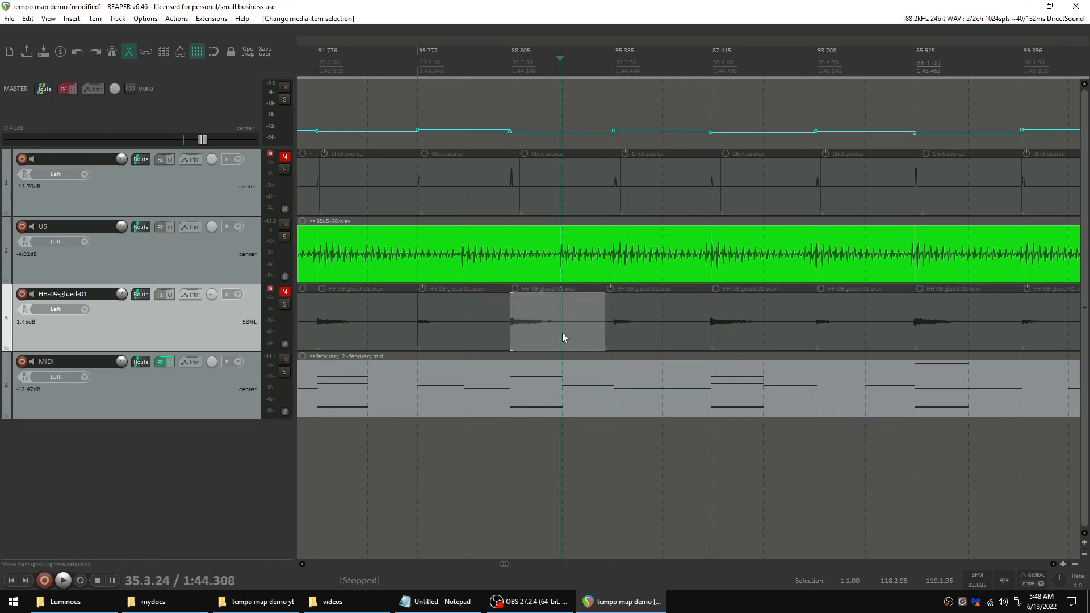
key(ctrl+Right)
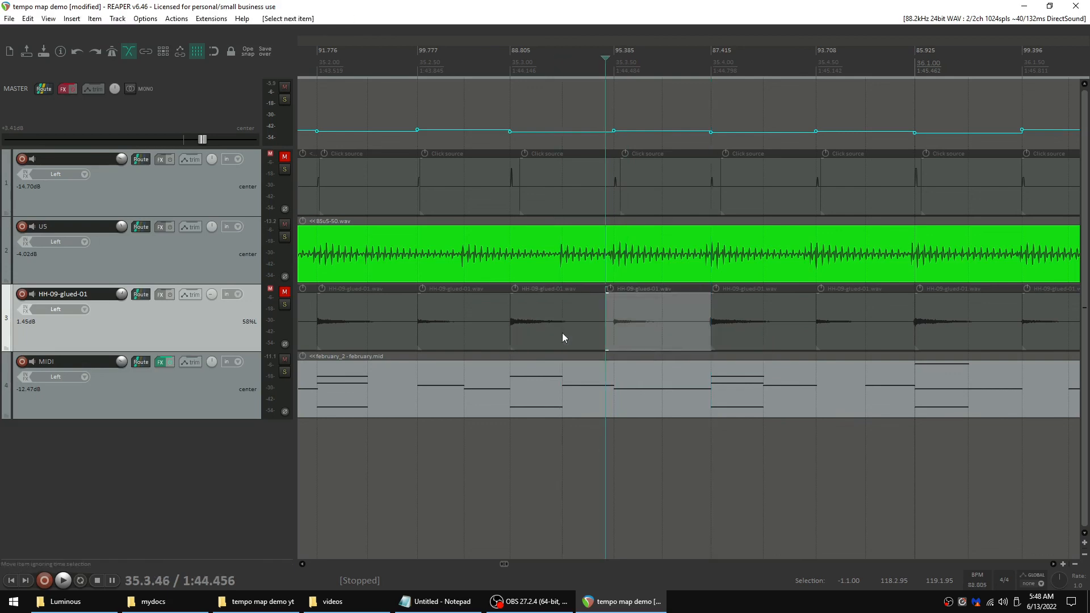
key(t)
key(ctrl+Right)
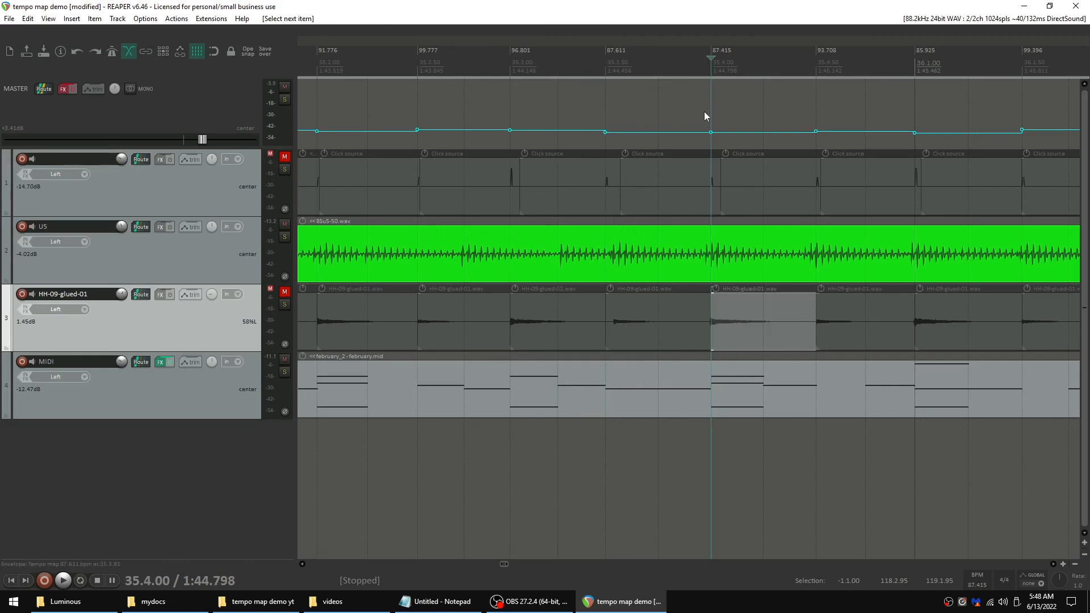
scroll(580, 208, down, 8)
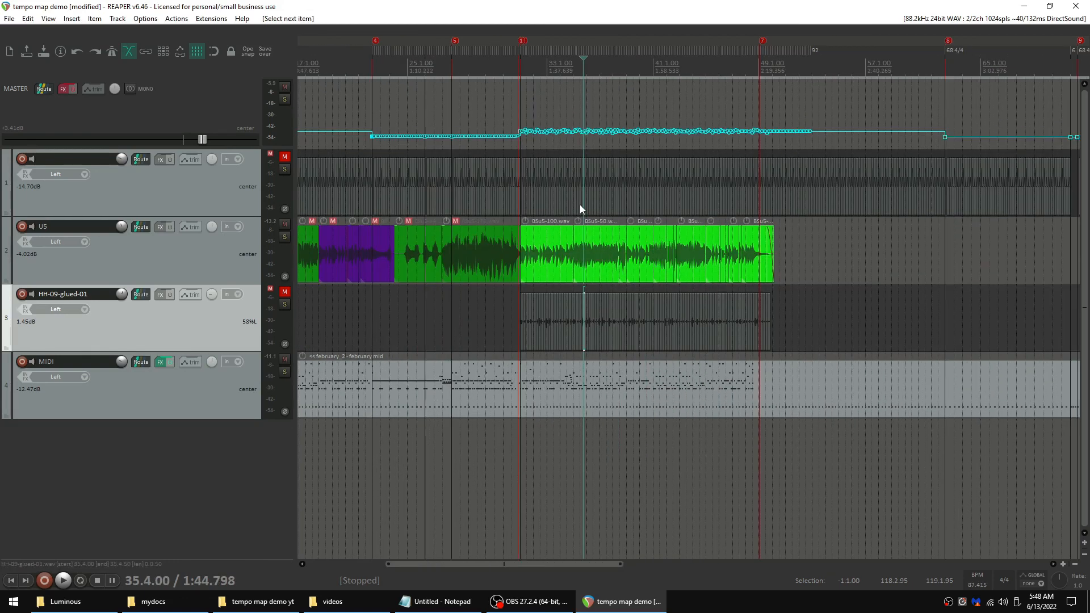
scroll(511, 402, down, 4)
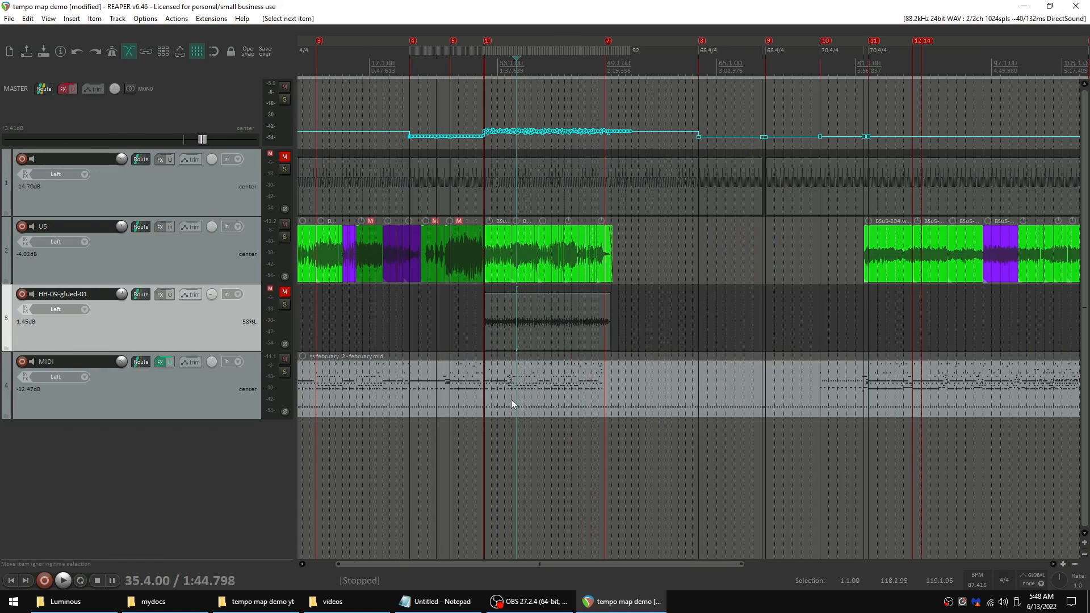